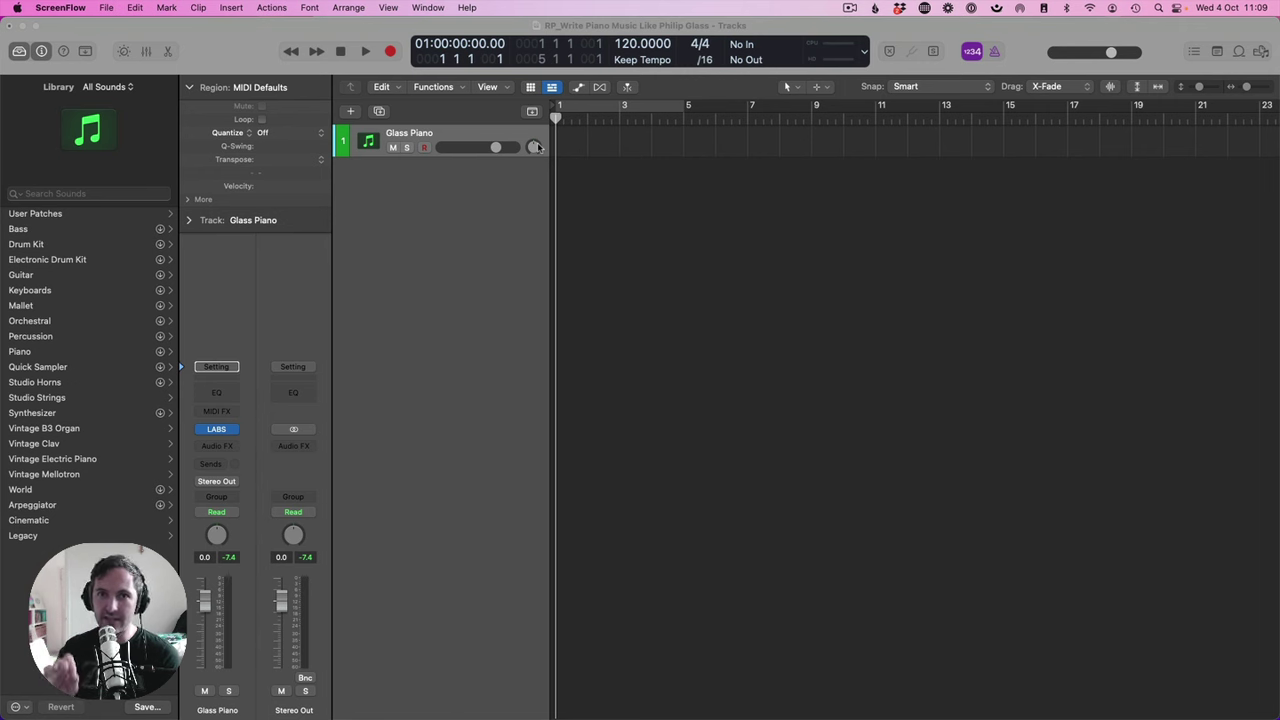
# - Open the Glass Piano track's LABS instrument, lower its second slider, with the red icon, nearly to minimum, and close the instrument
pyautogui.click(215, 429)
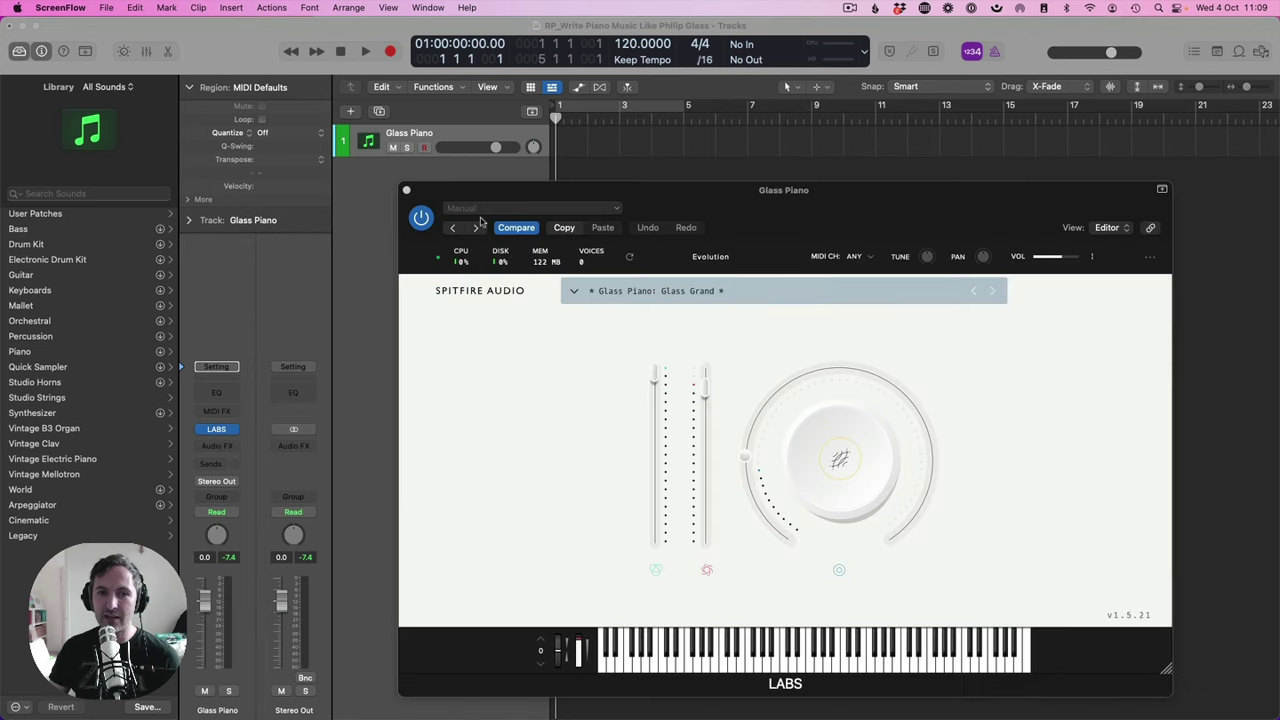
pyautogui.moveTo(484, 194); pyautogui.dragTo(354, 95)
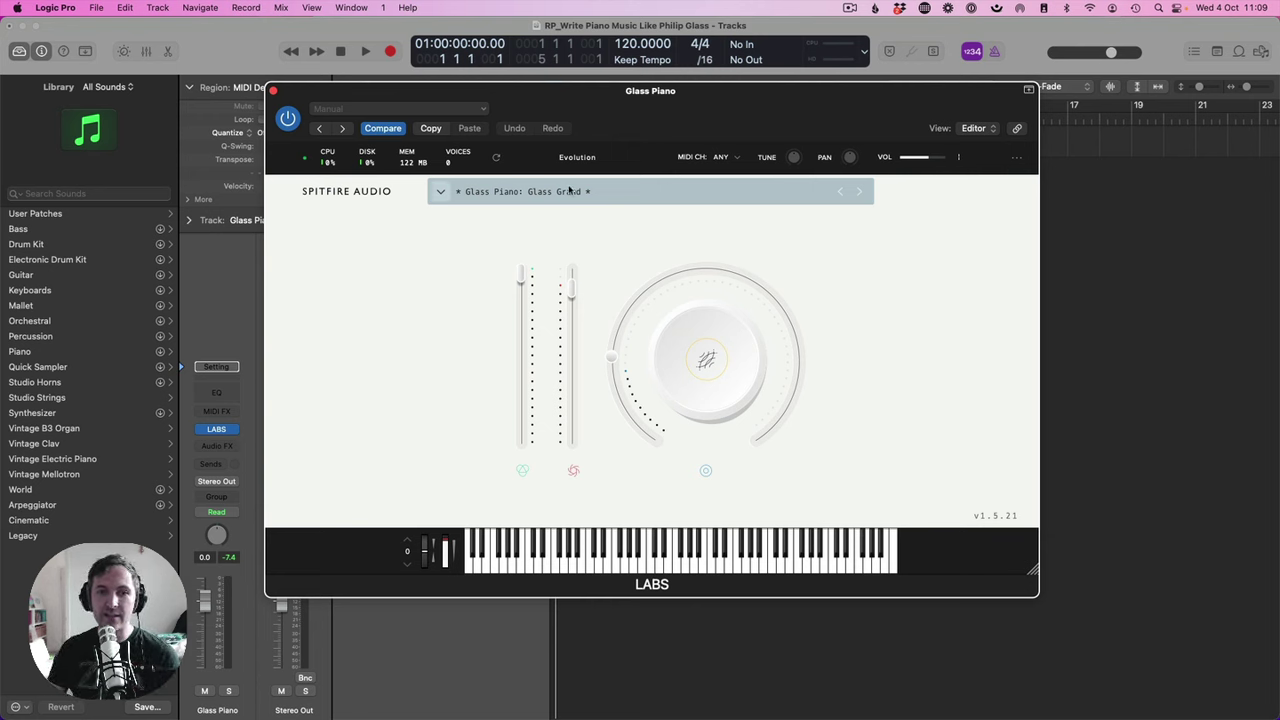
pyautogui.moveTo(573, 285); pyautogui.dragTo(571, 437)
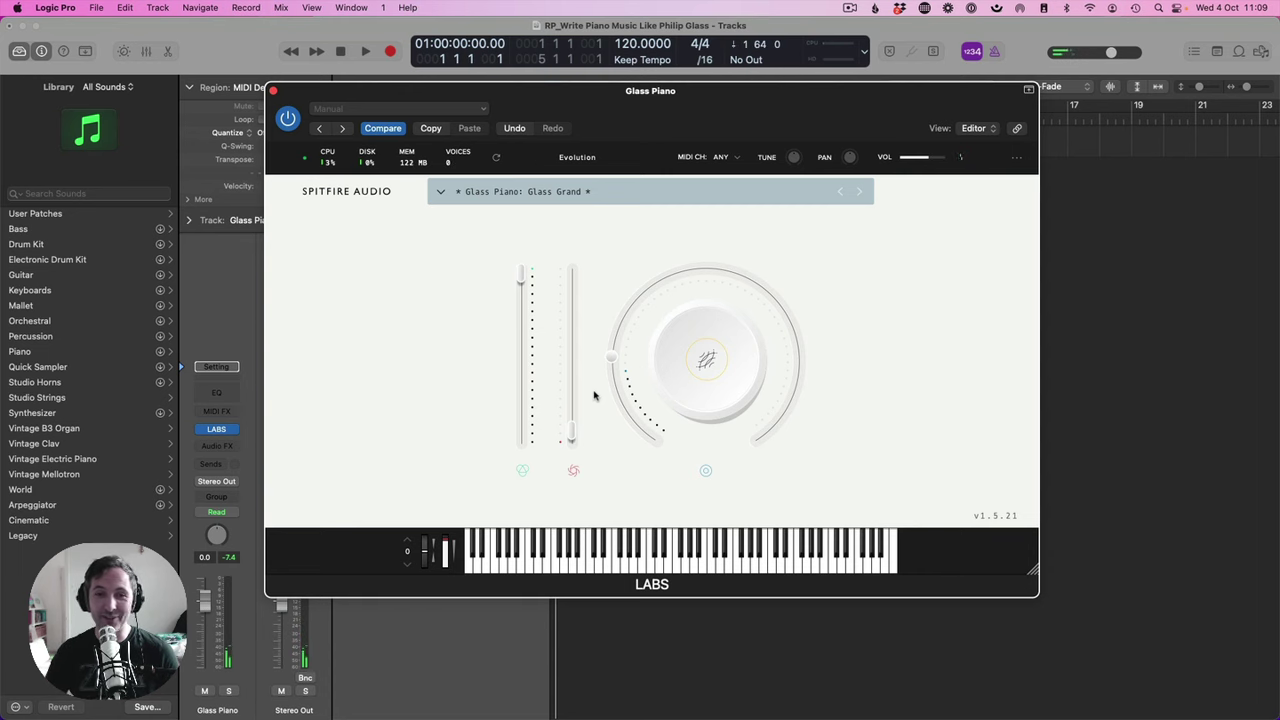
pyautogui.click(273, 90)
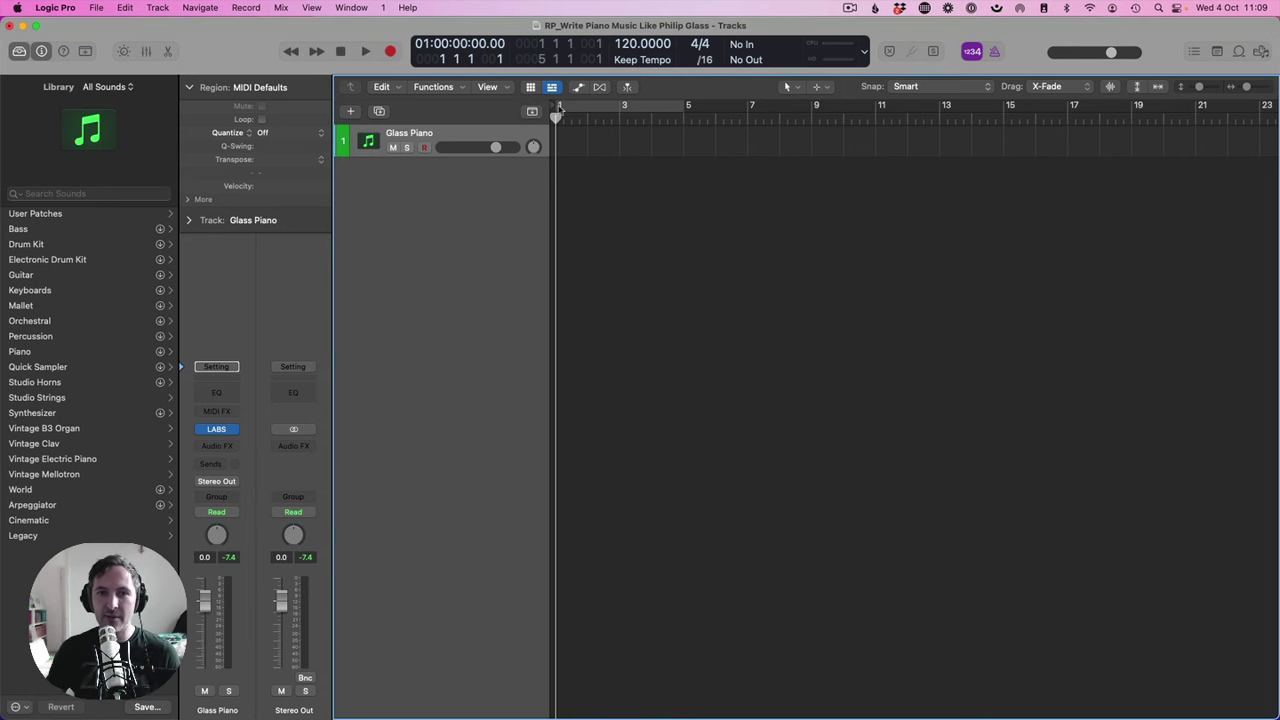
# - Create a MIDI region on the Glass Piano track at bar 1 with the Pencil Tool and extend it to bar 5
pyautogui.press('t')
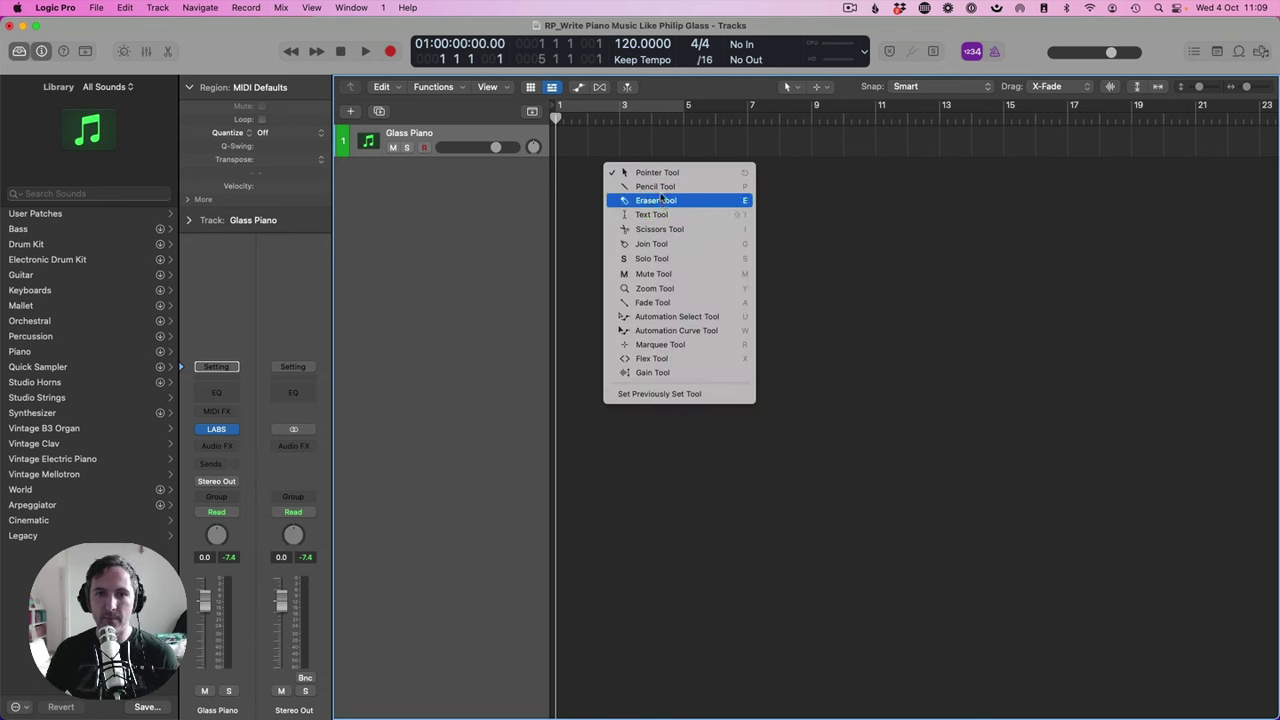
pyautogui.click(655, 186)
pyautogui.click(567, 143)
pyautogui.press('t')
pyautogui.click(580, 134)
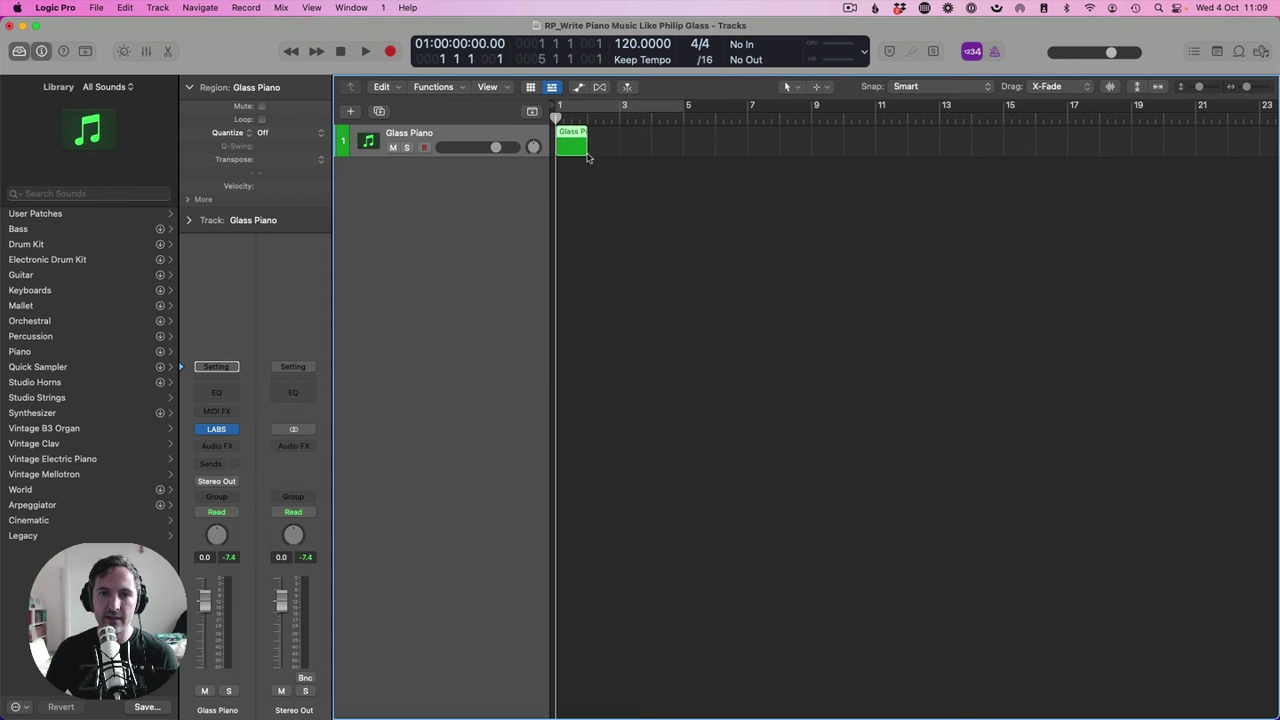
pyautogui.moveTo(588, 146); pyautogui.dragTo(680, 150)
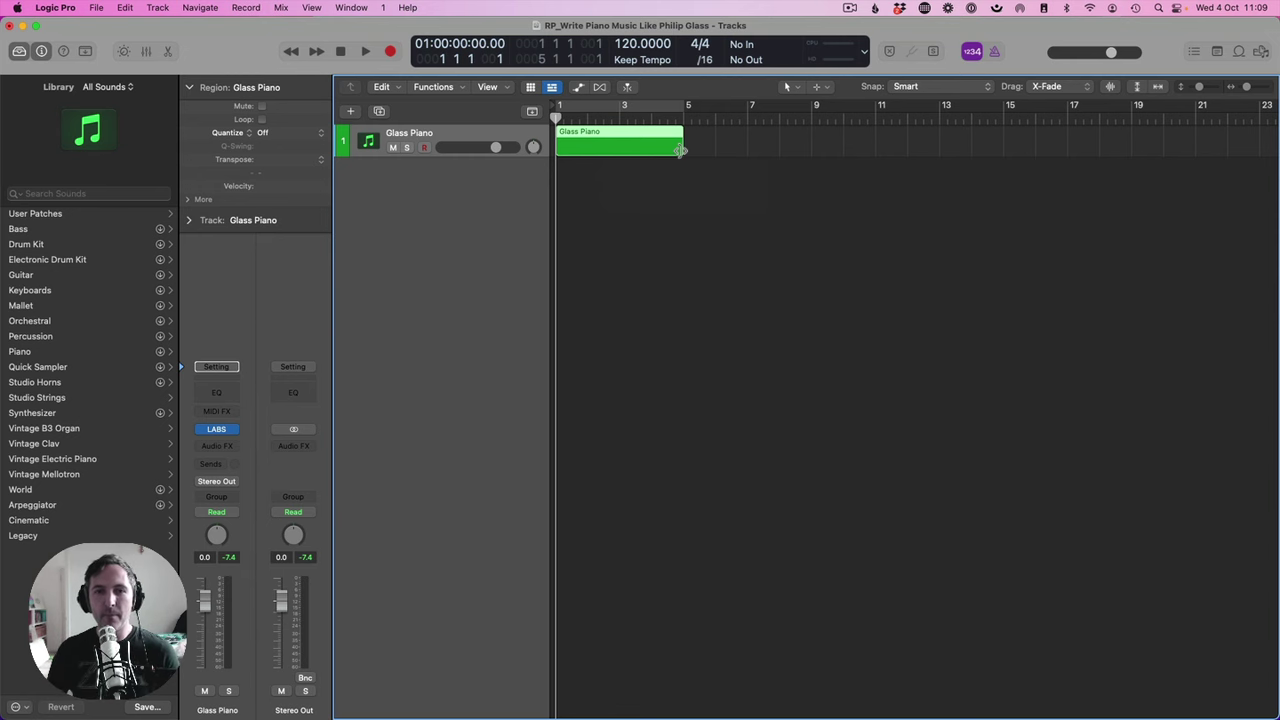
# - Open the region in the Piano Roll, draw a C3 quarter note at its start and play it back
pyautogui.press('p')
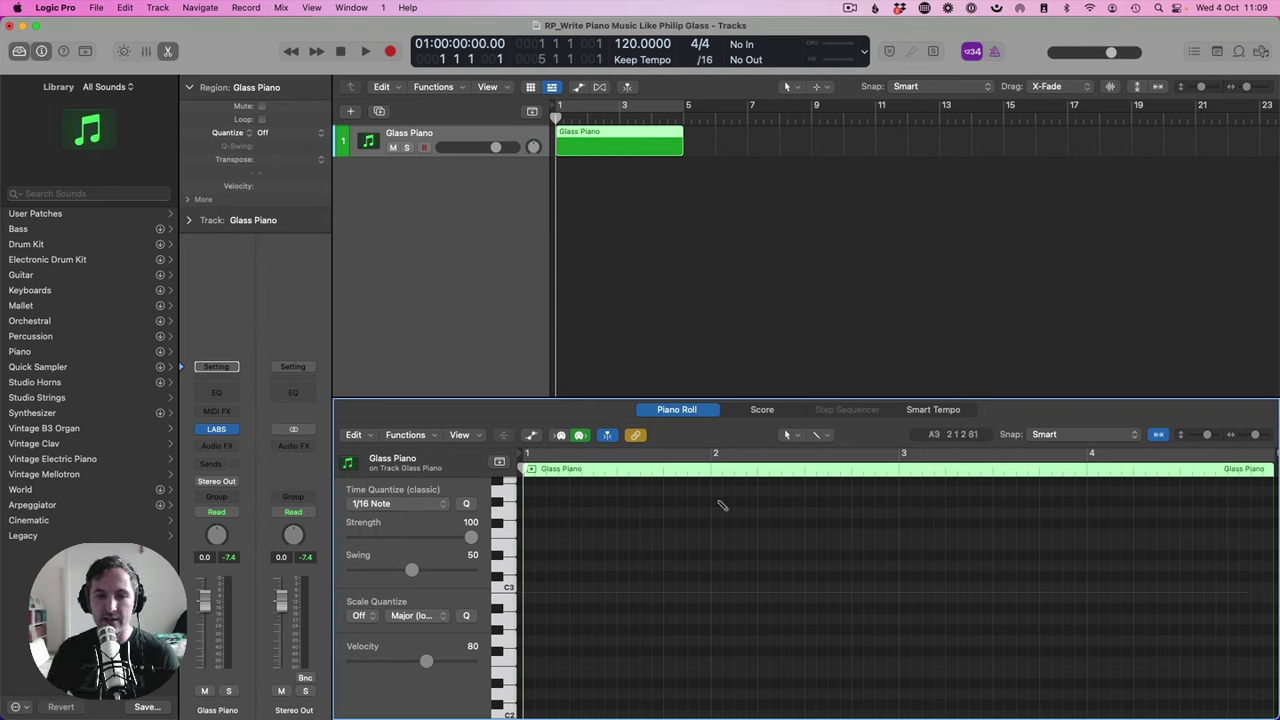
pyautogui.click(530, 587)
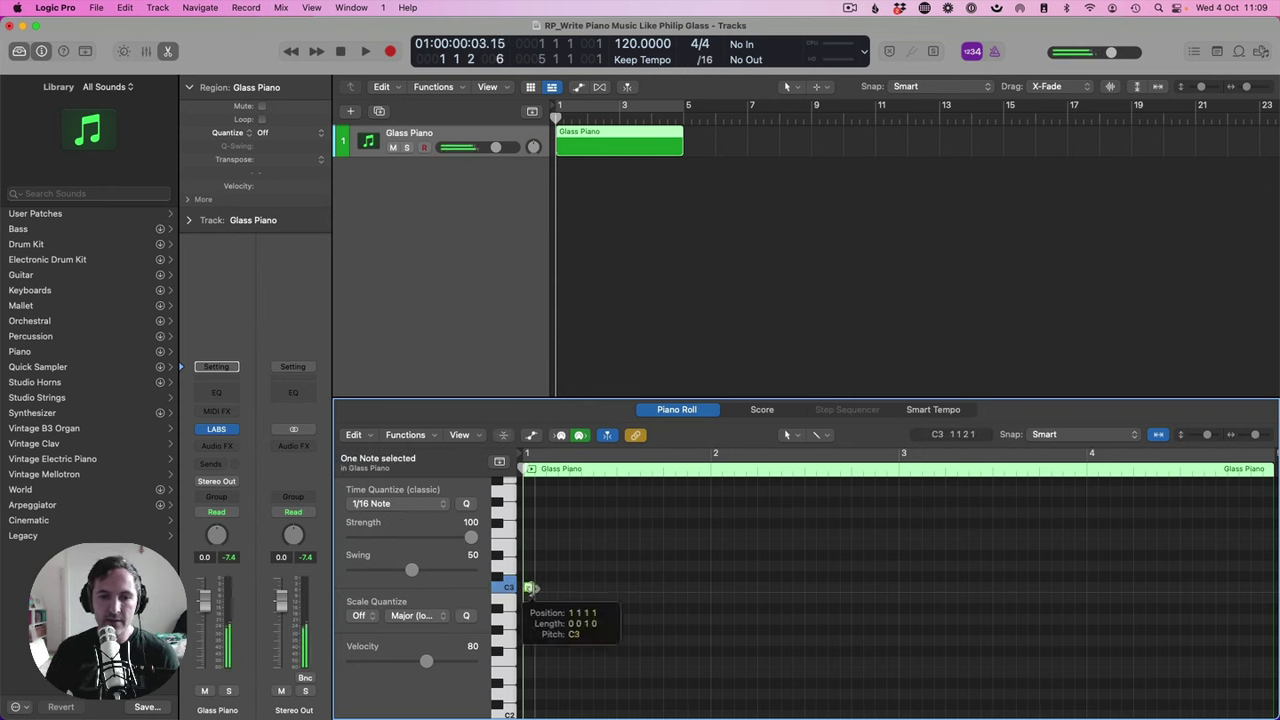
pyautogui.moveTo(530, 587); pyautogui.dragTo(567, 589)
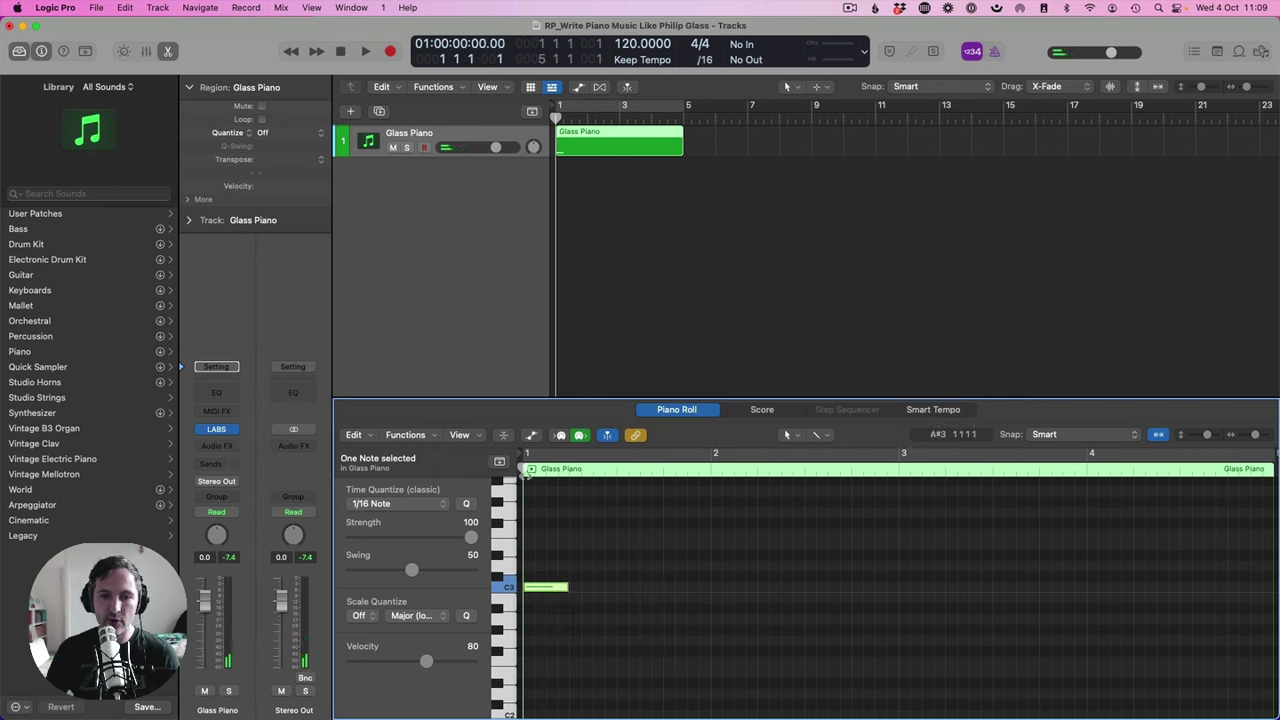
pyautogui.press('space')
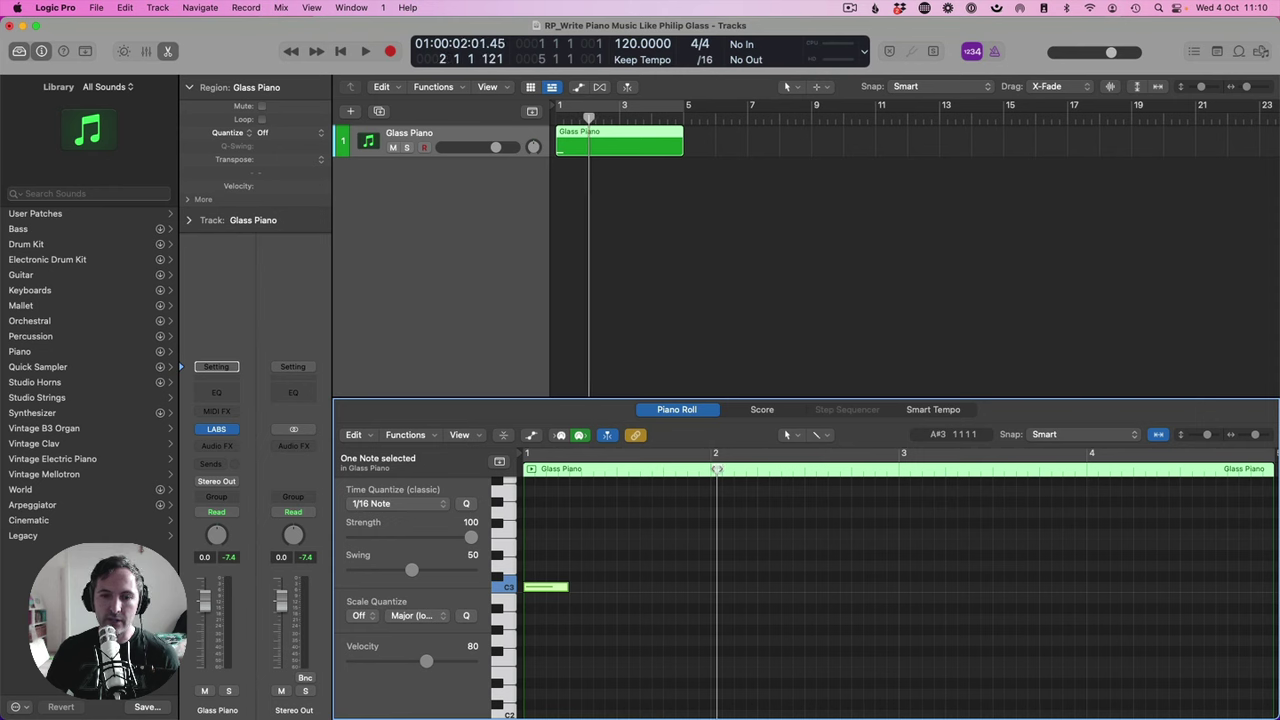
pyautogui.press('space')
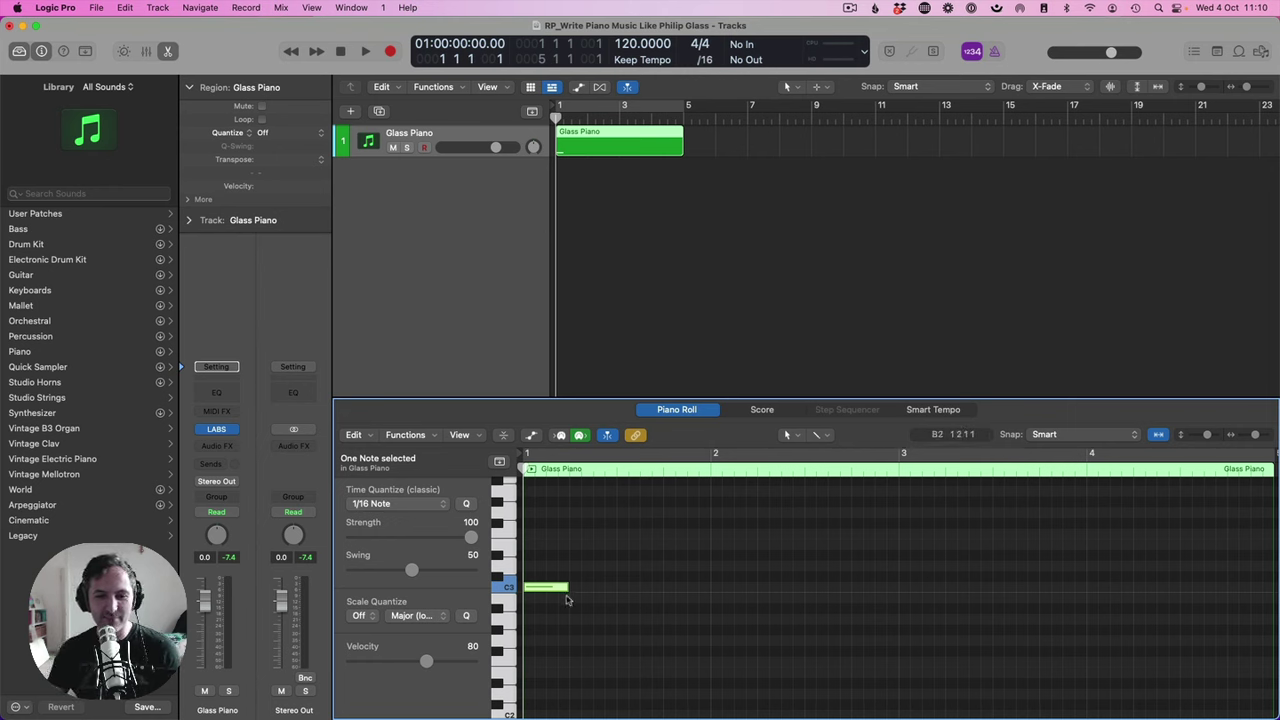
# - Shorten the C3 note to an eighth note and copy it until bar 1 holds eight consecutive C3 eighth notes
pyautogui.moveTo(563, 596); pyautogui.dragTo(533, 591)
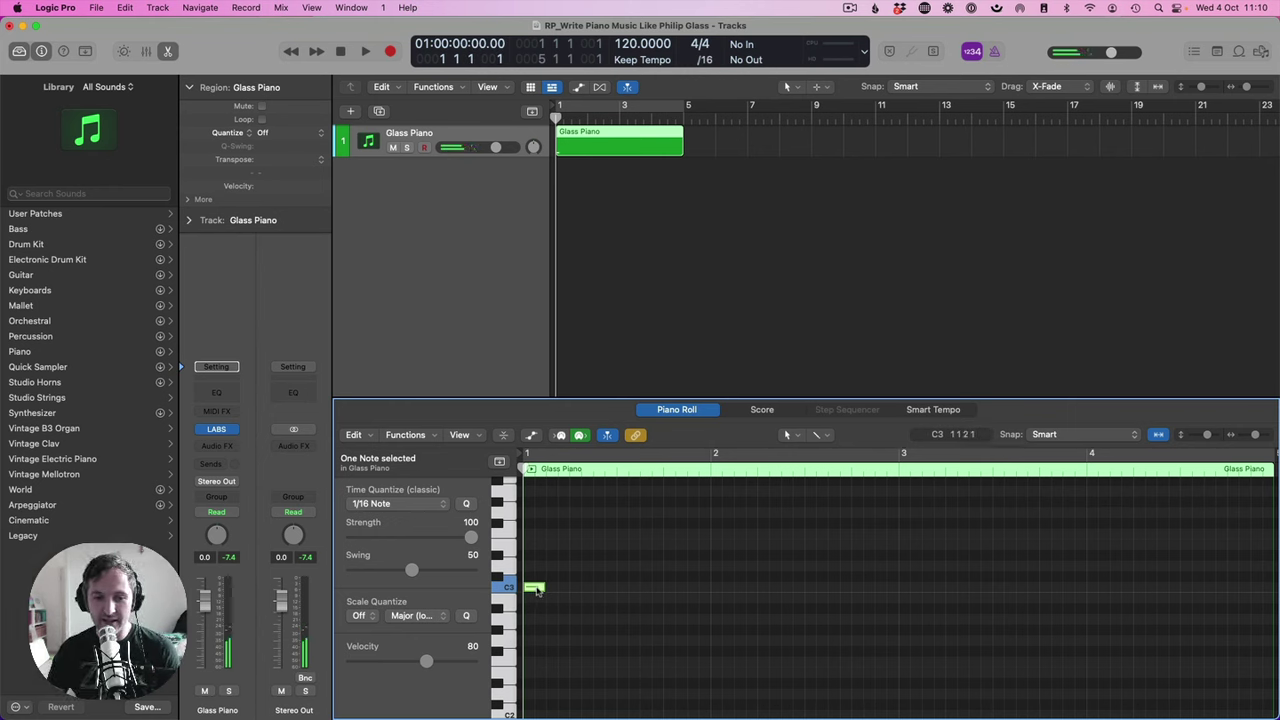
pyautogui.keyDown('super'); pyautogui.click(581, 587); pyautogui.keyUp('super')
pyautogui.keyDown('super'); pyautogui.click(628, 587); pyautogui.keyUp('super')
pyautogui.keyDown('super'); pyautogui.click(675, 587); pyautogui.keyUp('super')
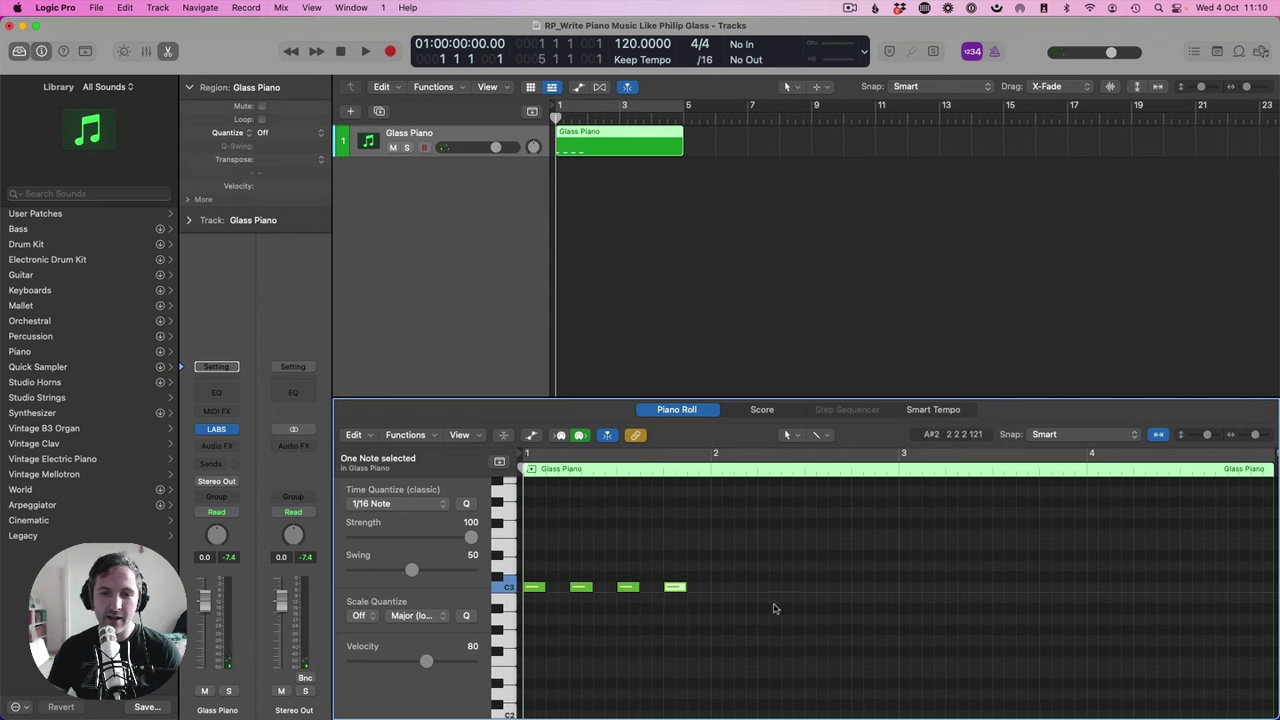
pyautogui.moveTo(773, 608); pyautogui.dragTo(557, 600)
pyautogui.click(714, 597)
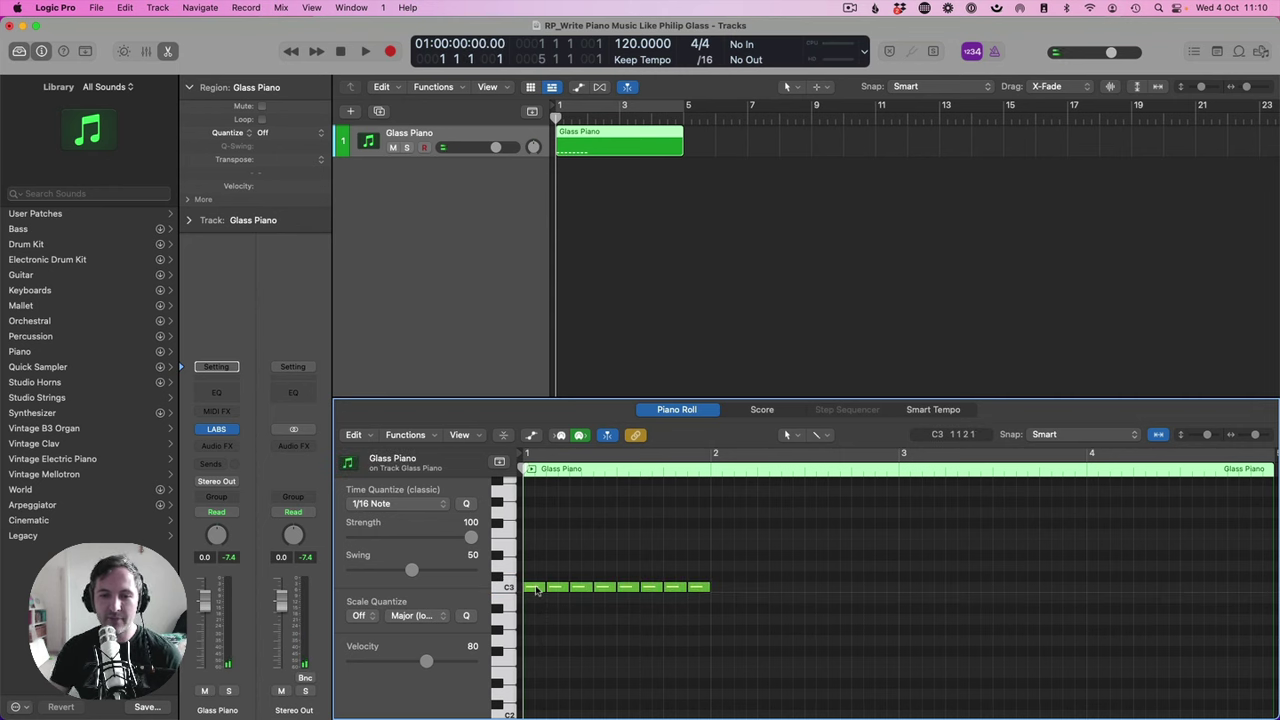
# - Play back the repeated C3 notes in bar 1 and return the playhead to the start
pyautogui.click(537, 590)
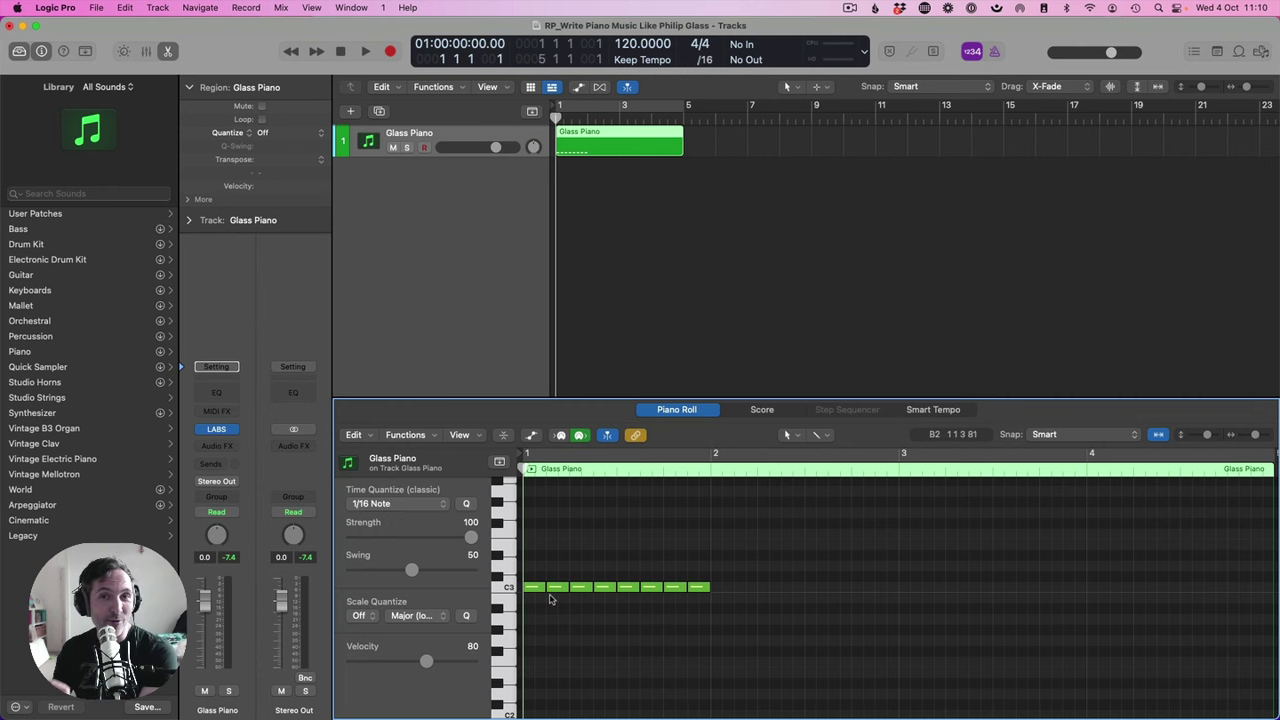
pyautogui.moveTo(536, 574); pyautogui.dragTo(760, 590)
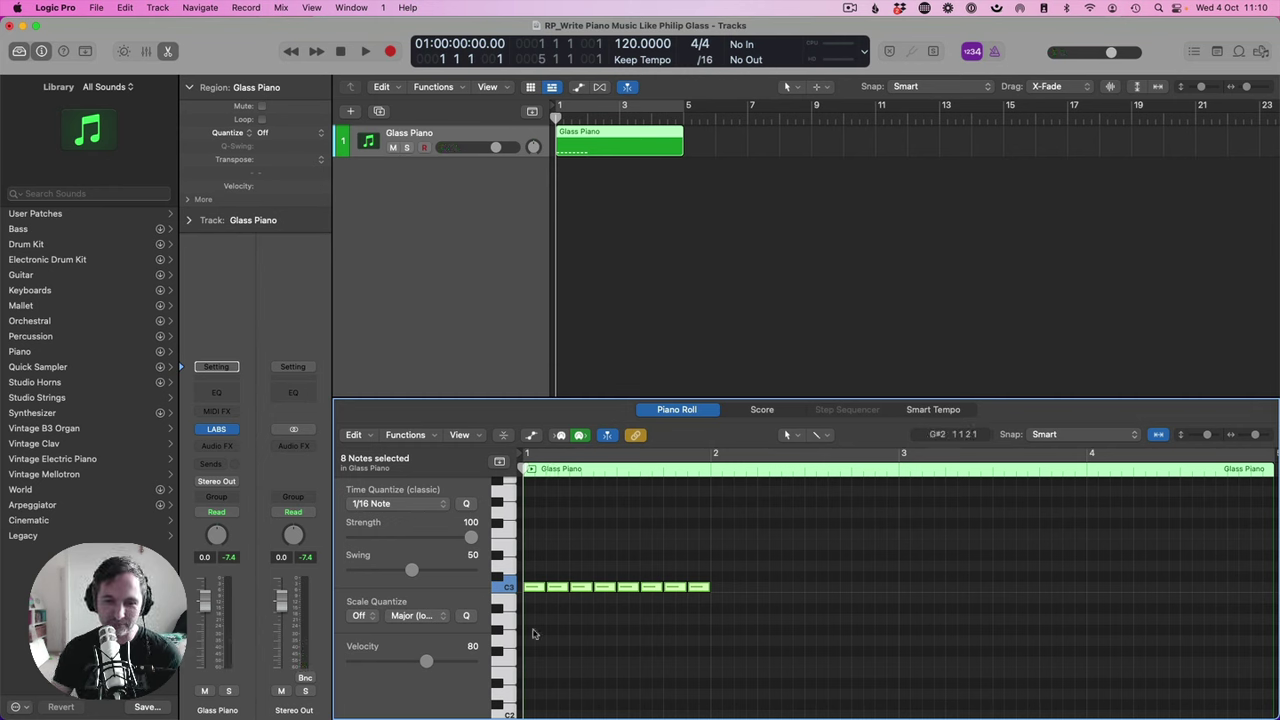
pyautogui.click(546, 572)
pyautogui.click(547, 587)
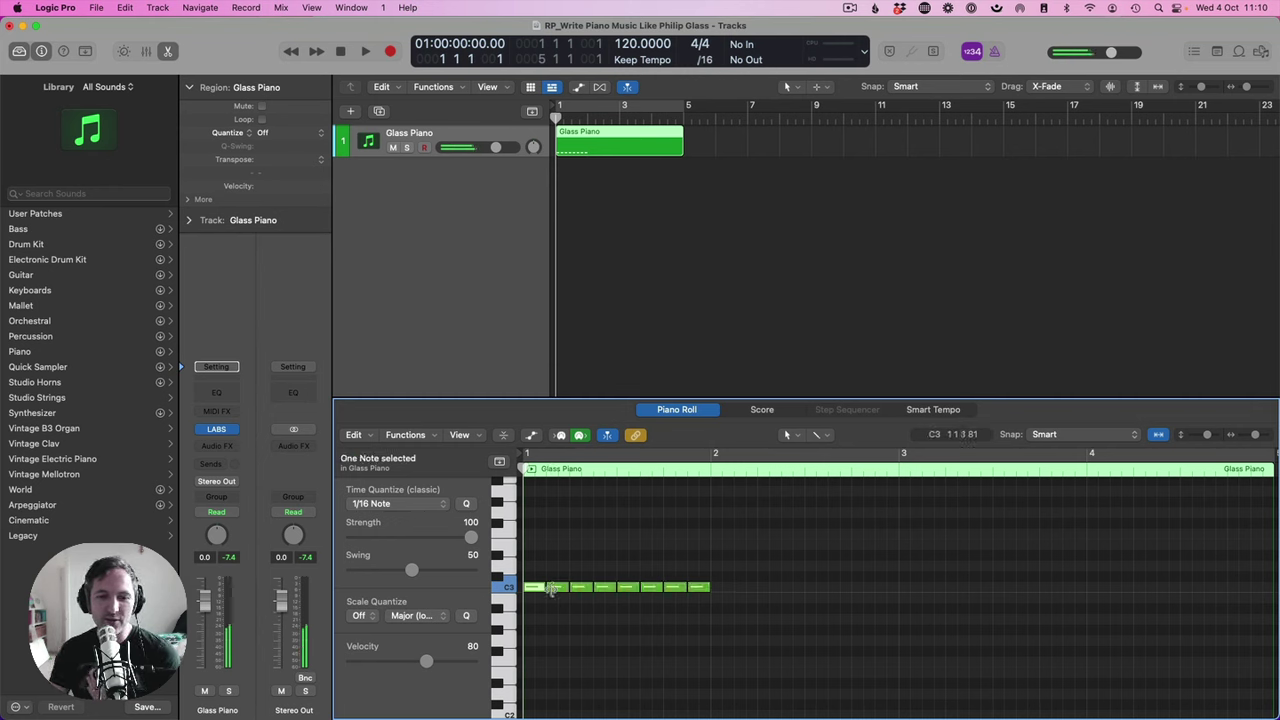
pyautogui.click(545, 585)
pyautogui.press('space')
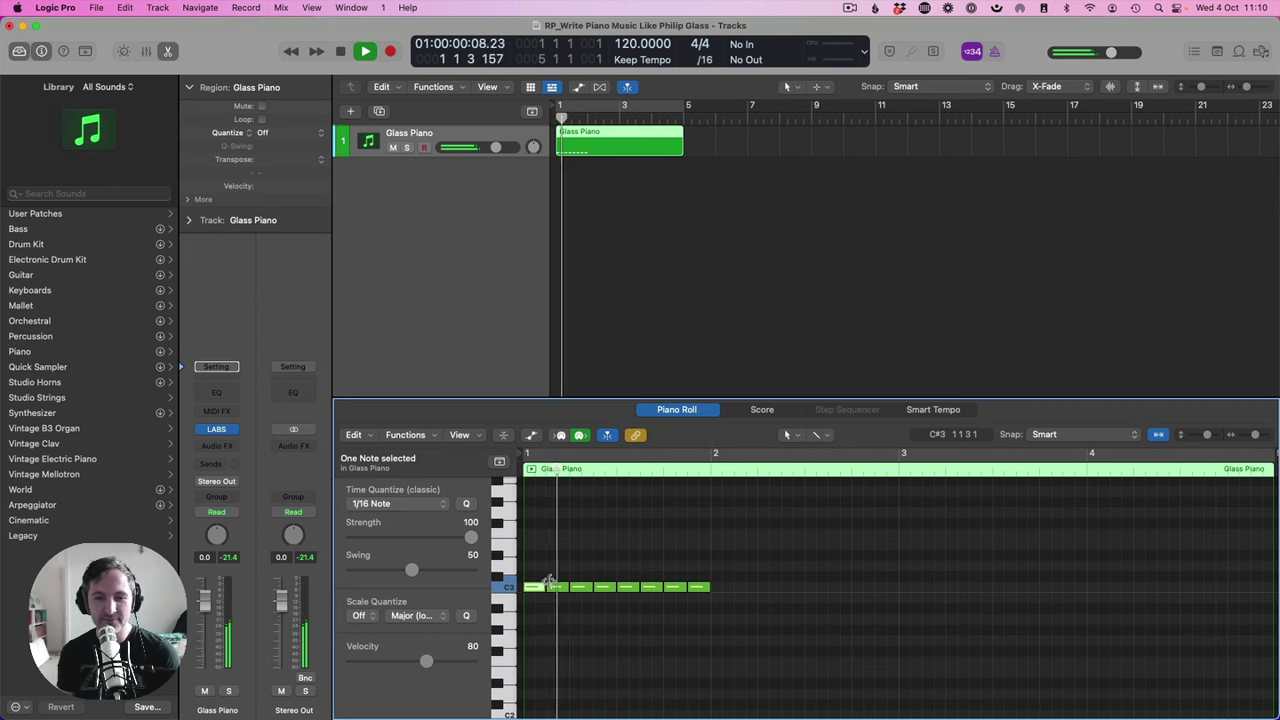
pyautogui.press('space')
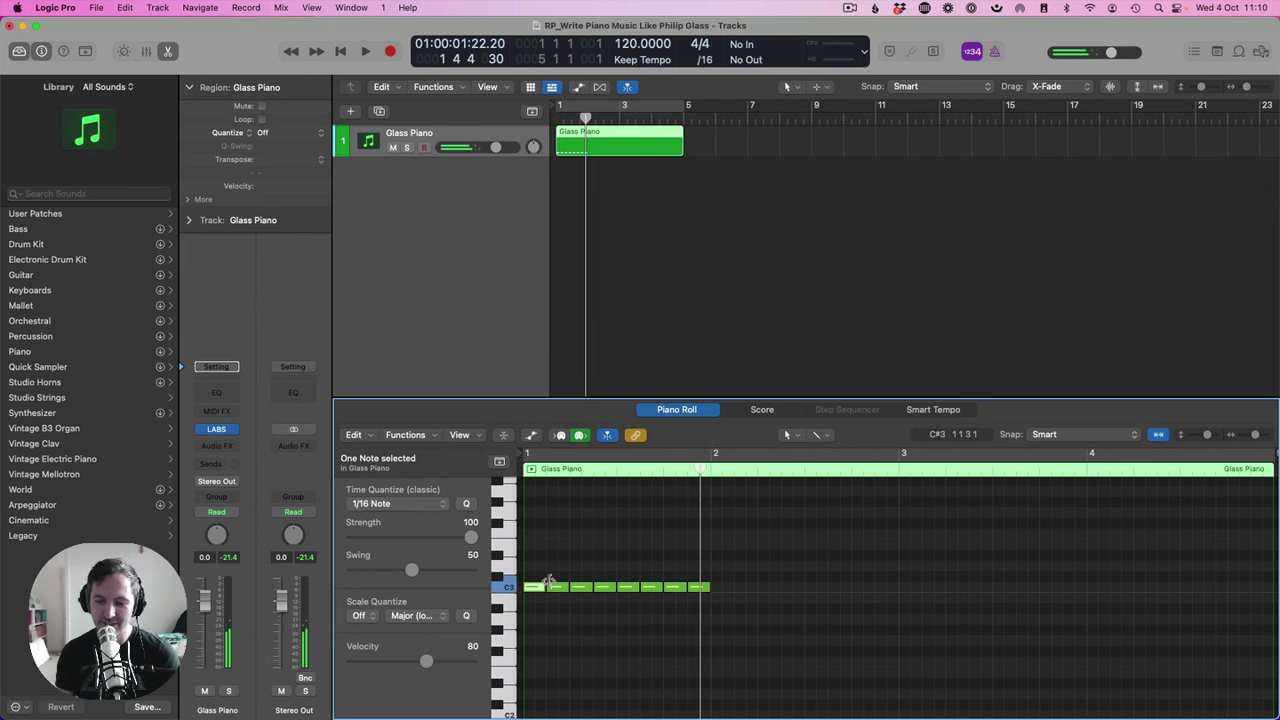
pyautogui.press('Return')
pyautogui.click(548, 583)
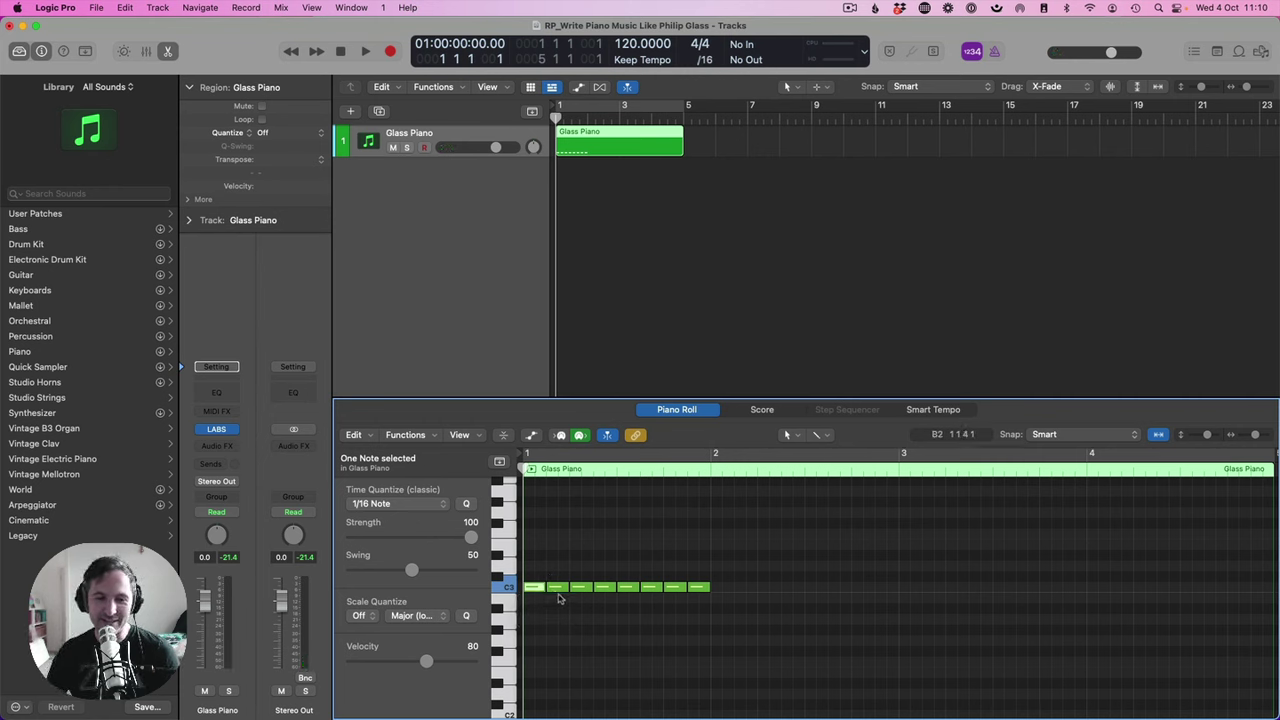
pyautogui.click(561, 604)
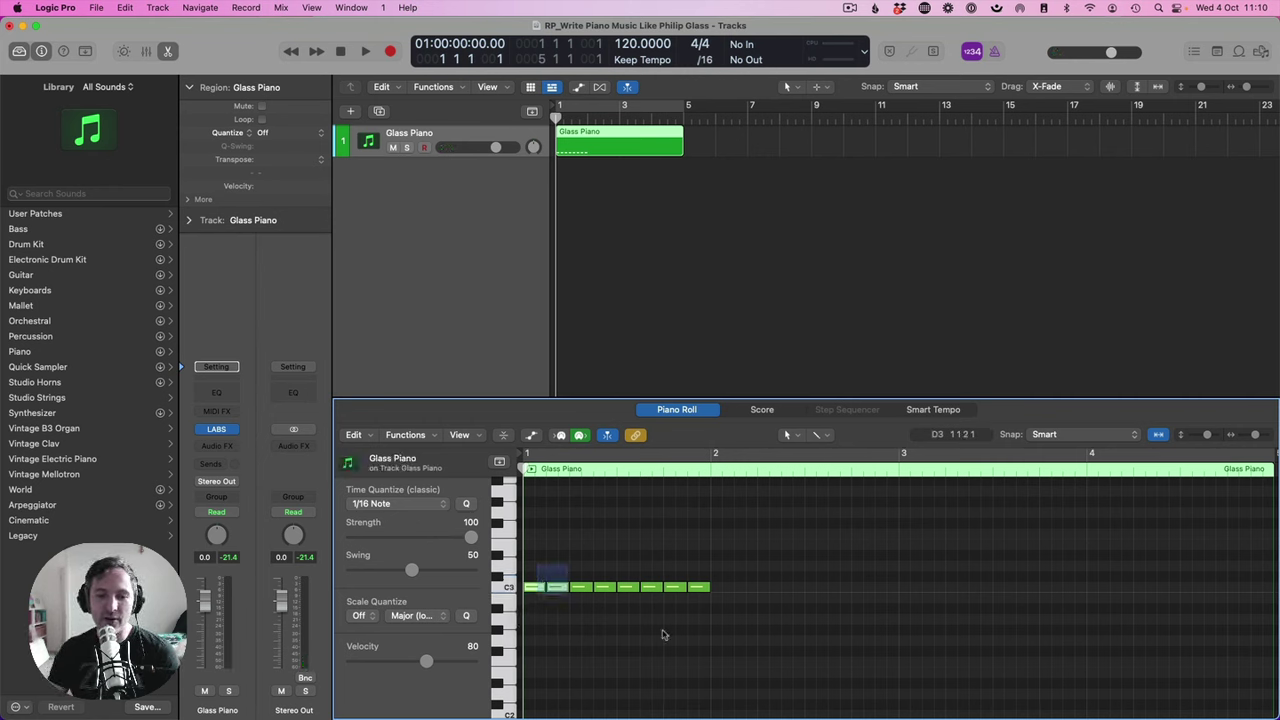
# - Select all eight C3 notes, move them down to A2 and clear the selection
pyautogui.moveTo(536, 564); pyautogui.dragTo(844, 662)
pyautogui.moveTo(530, 588); pyautogui.dragTo(530, 620)
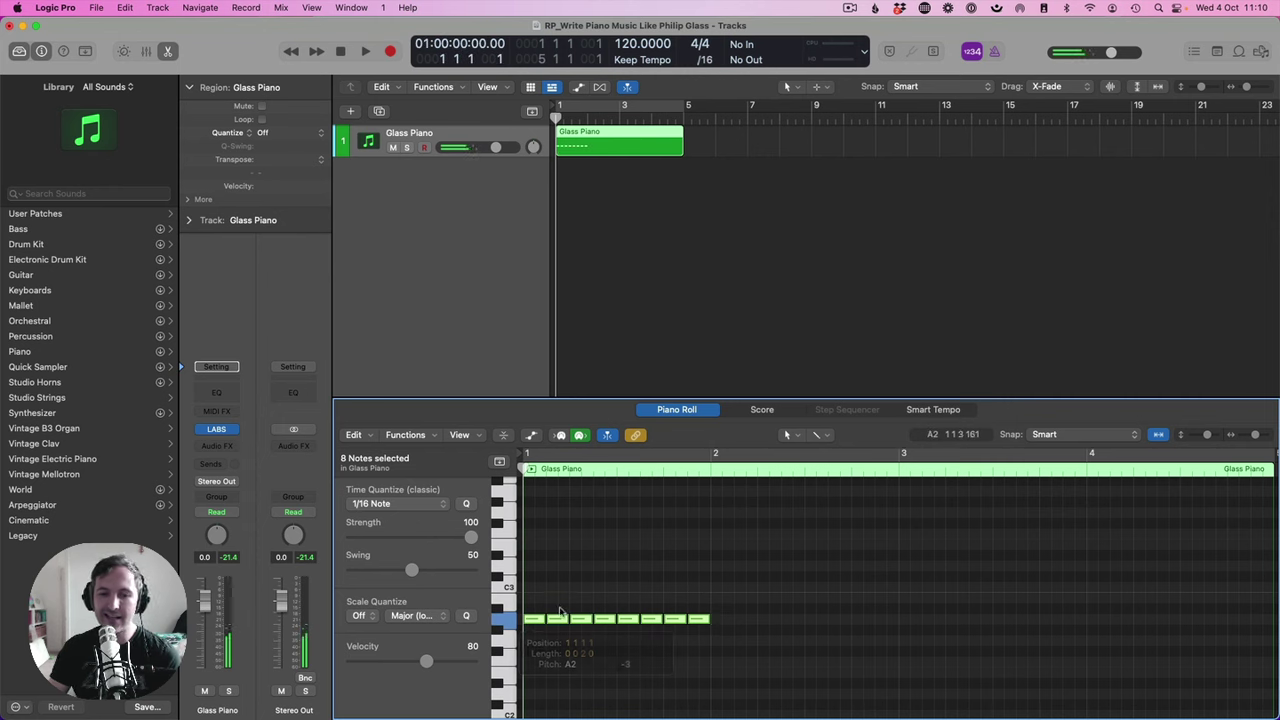
pyautogui.click(564, 595)
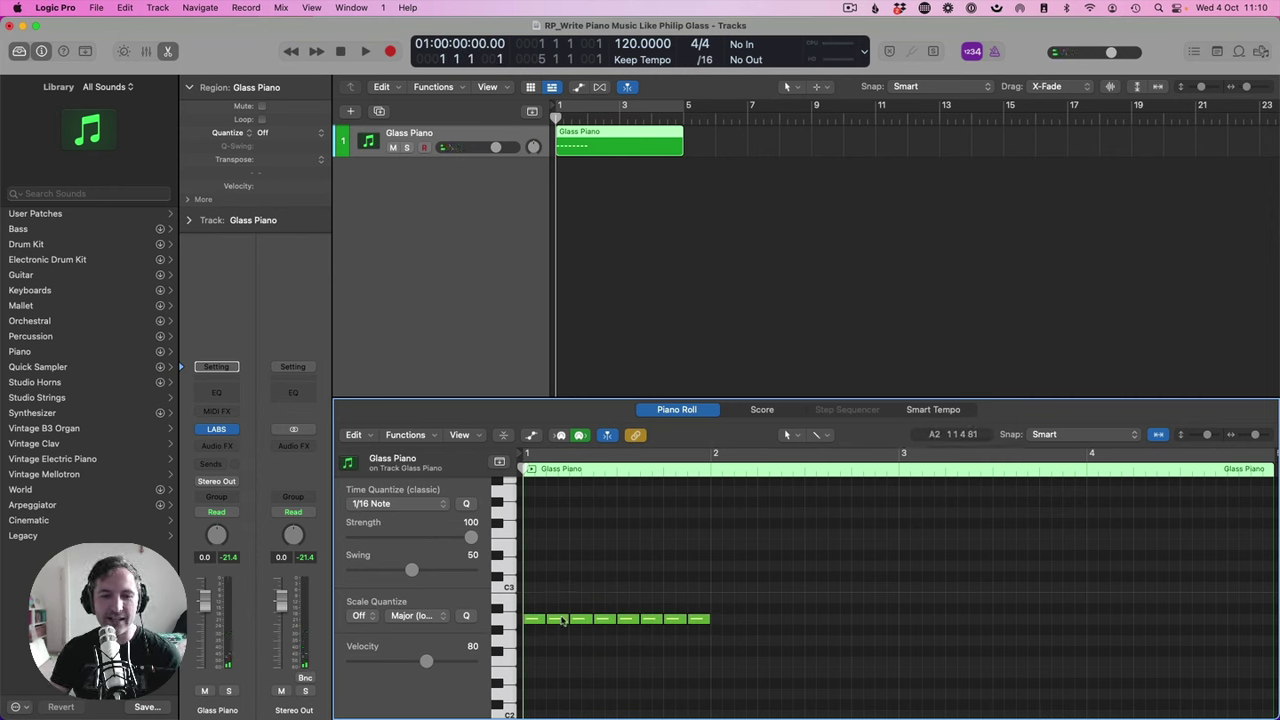
# - Raise the second note to C3 and the third to E3, and replace the next three notes with a copy of this figure
pyautogui.moveTo(555, 620); pyautogui.dragTo(579, 547)
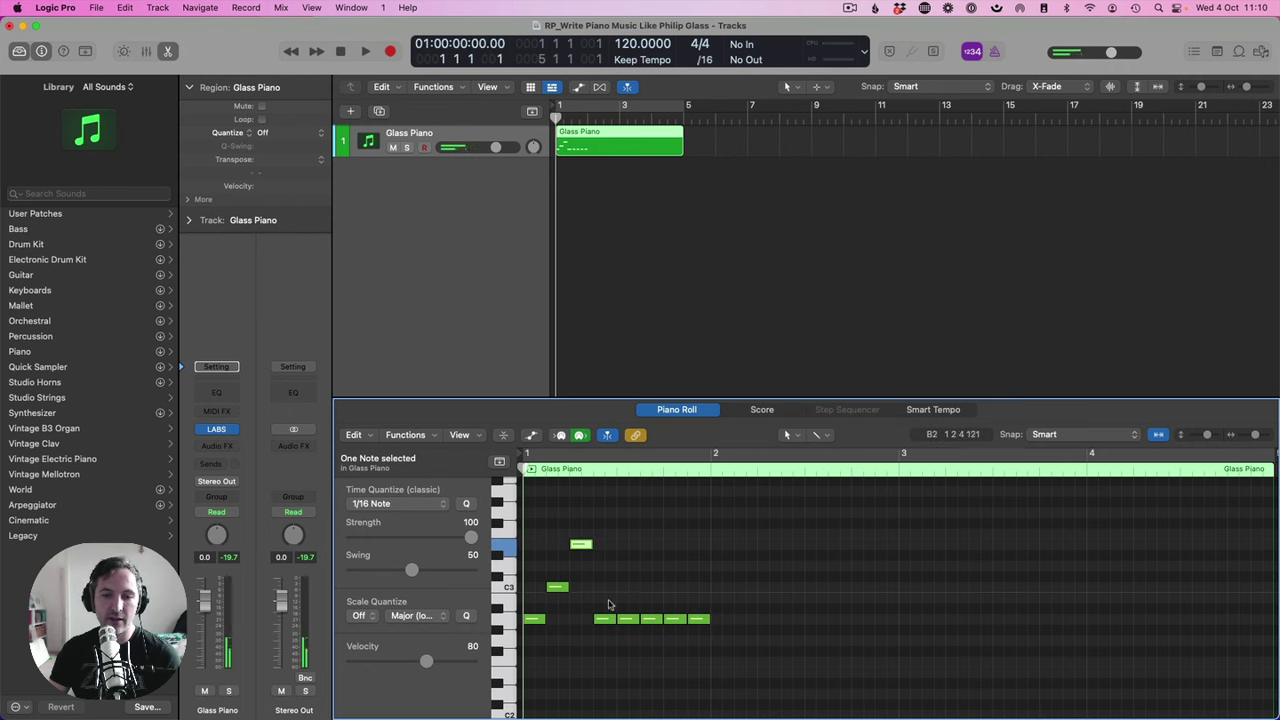
pyautogui.moveTo(596, 590); pyautogui.dragTo(672, 547)
pyautogui.press('Delete')
pyautogui.moveTo(627, 620); pyautogui.dragTo(603, 620)
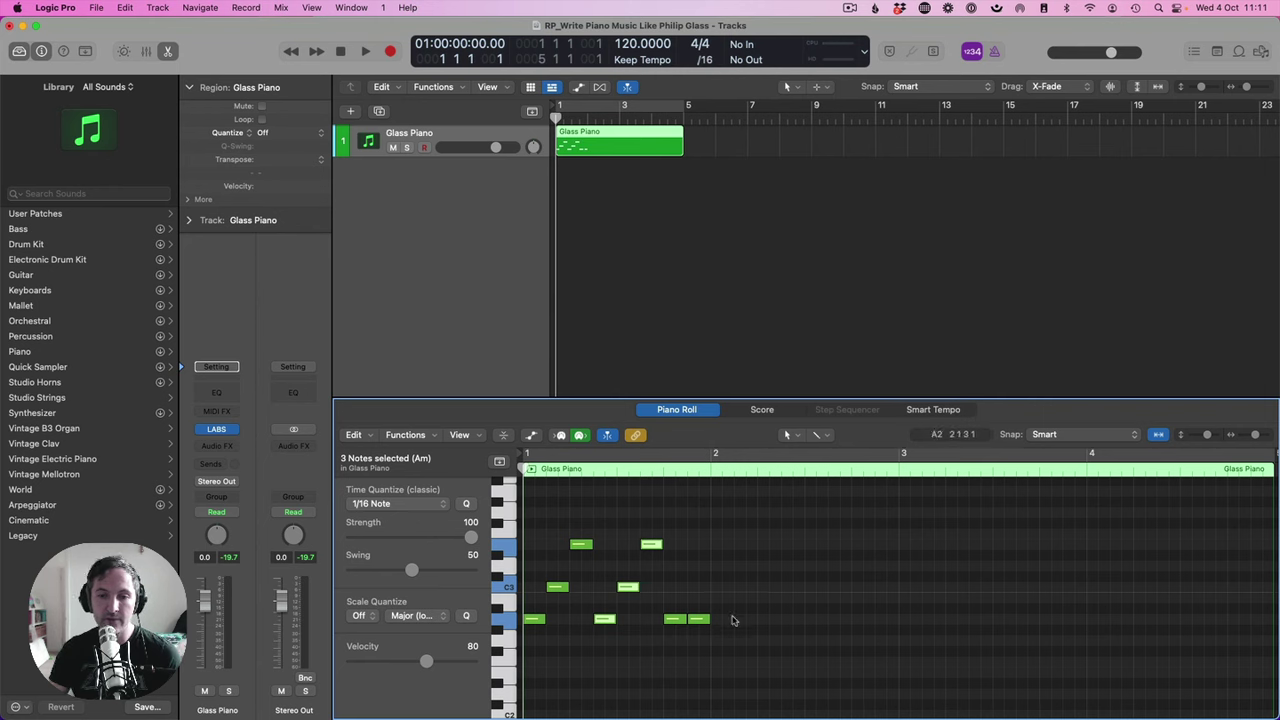
# - Delete the last two A2 notes in bar 1 and repeat the six-note A minor pattern directly after itself
pyautogui.moveTo(746, 636); pyautogui.dragTo(662, 601)
pyautogui.press('Delete')
pyautogui.moveTo(714, 674); pyautogui.dragTo(533, 543)
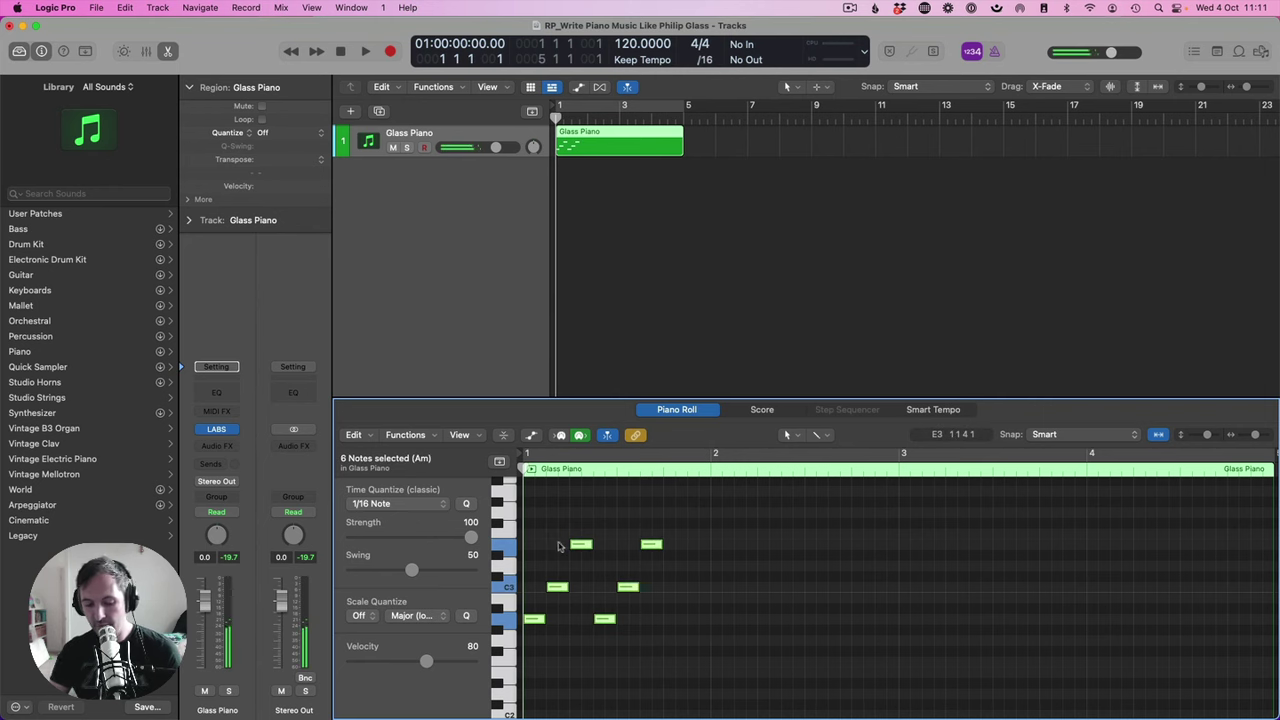
pyautogui.press('super+r')
pyautogui.moveTo(720, 622); pyautogui.dragTo(675, 620)
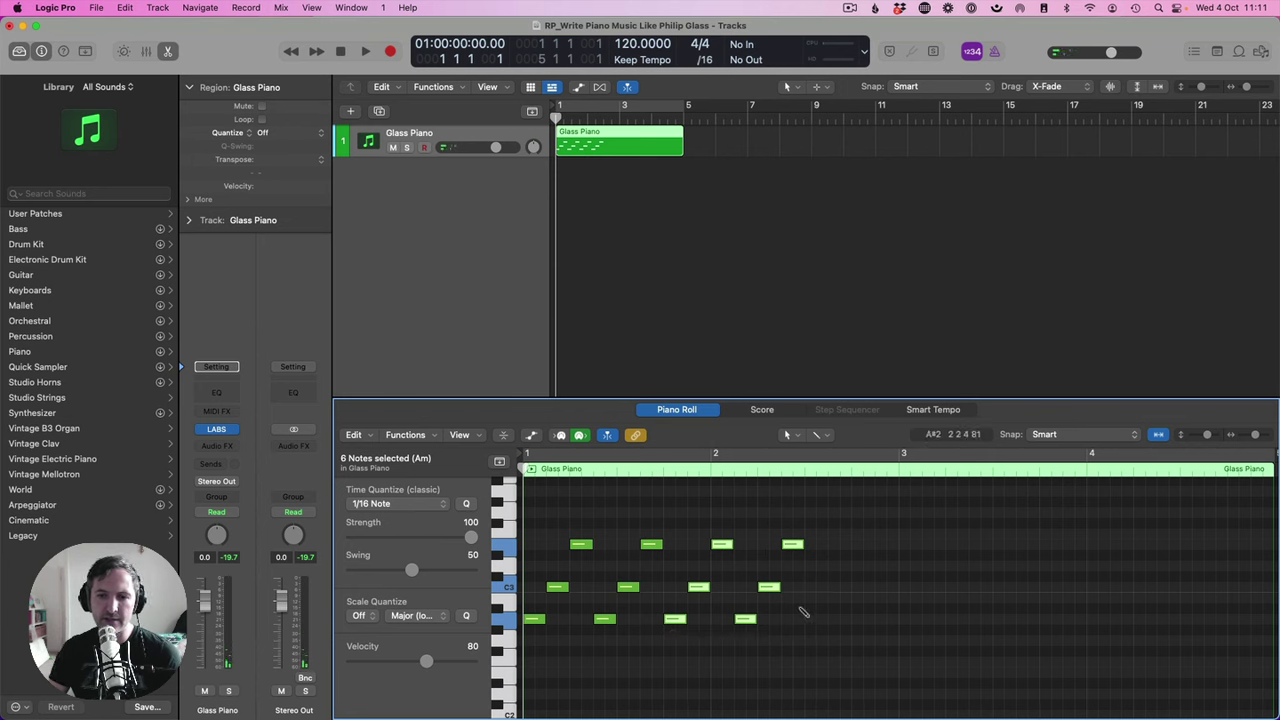
# - Repeat the six-note pattern twice more, placing each copy directly after the previous one so the arpeggio fills three bars
pyautogui.press('super+r')
pyautogui.moveTo(1050, 618); pyautogui.dragTo(816, 618)
pyautogui.press('super+r')
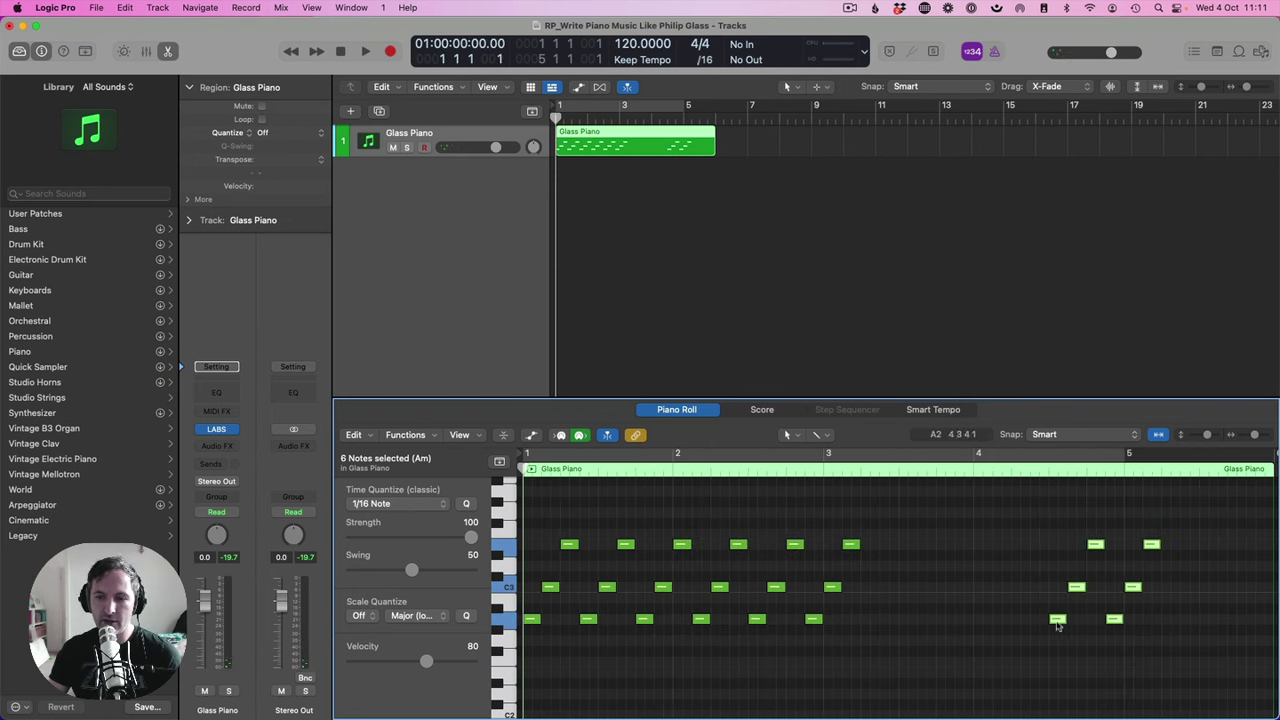
pyautogui.moveTo(1057, 621); pyautogui.dragTo(869, 620)
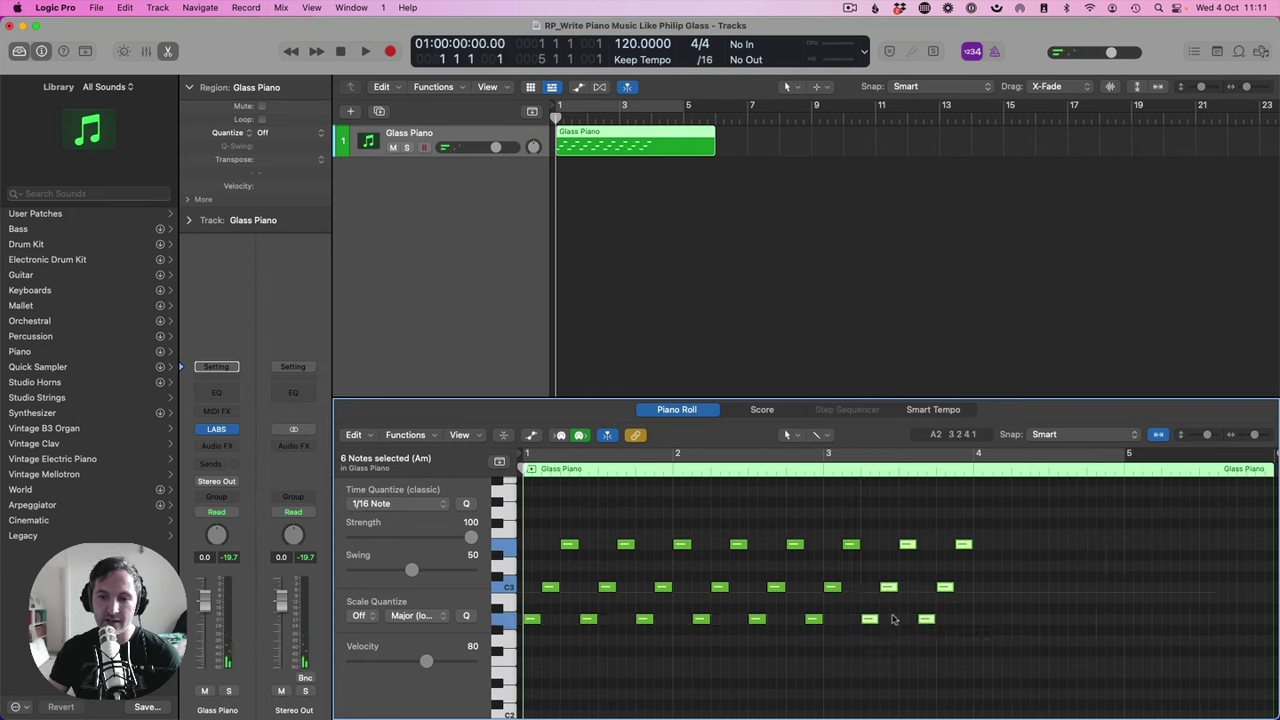
pyautogui.click(973, 470)
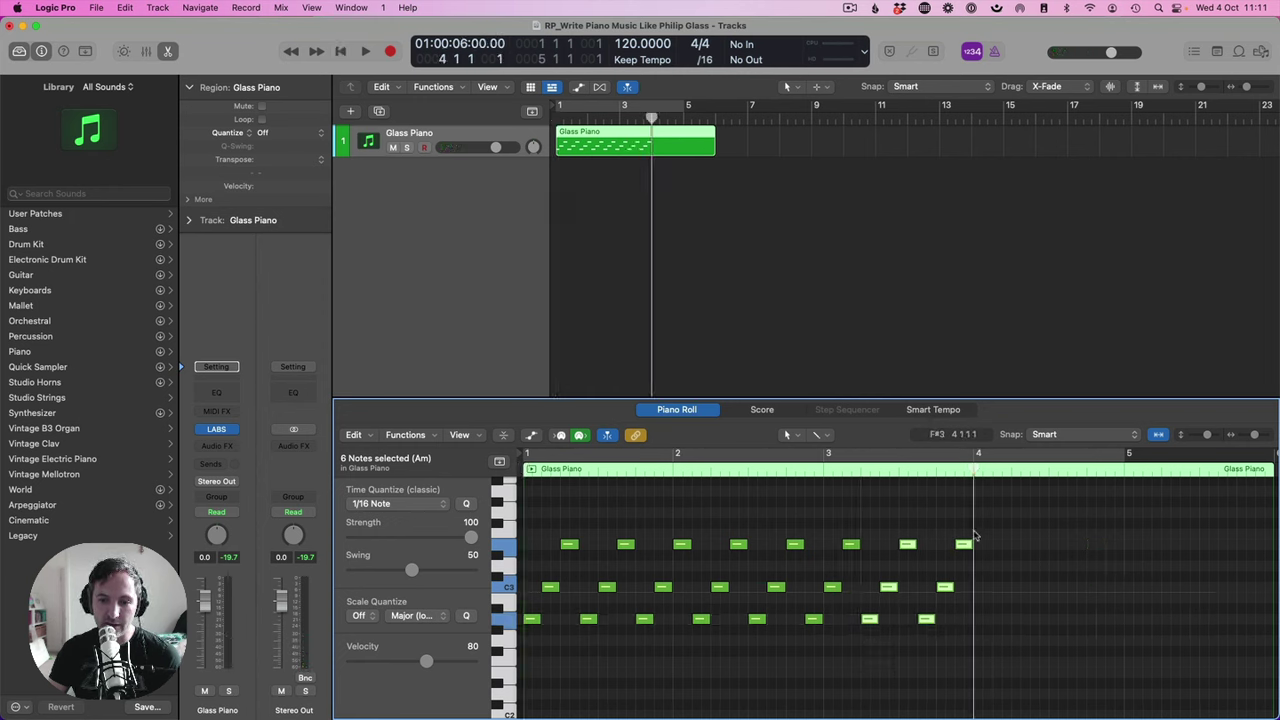
pyautogui.click(979, 617)
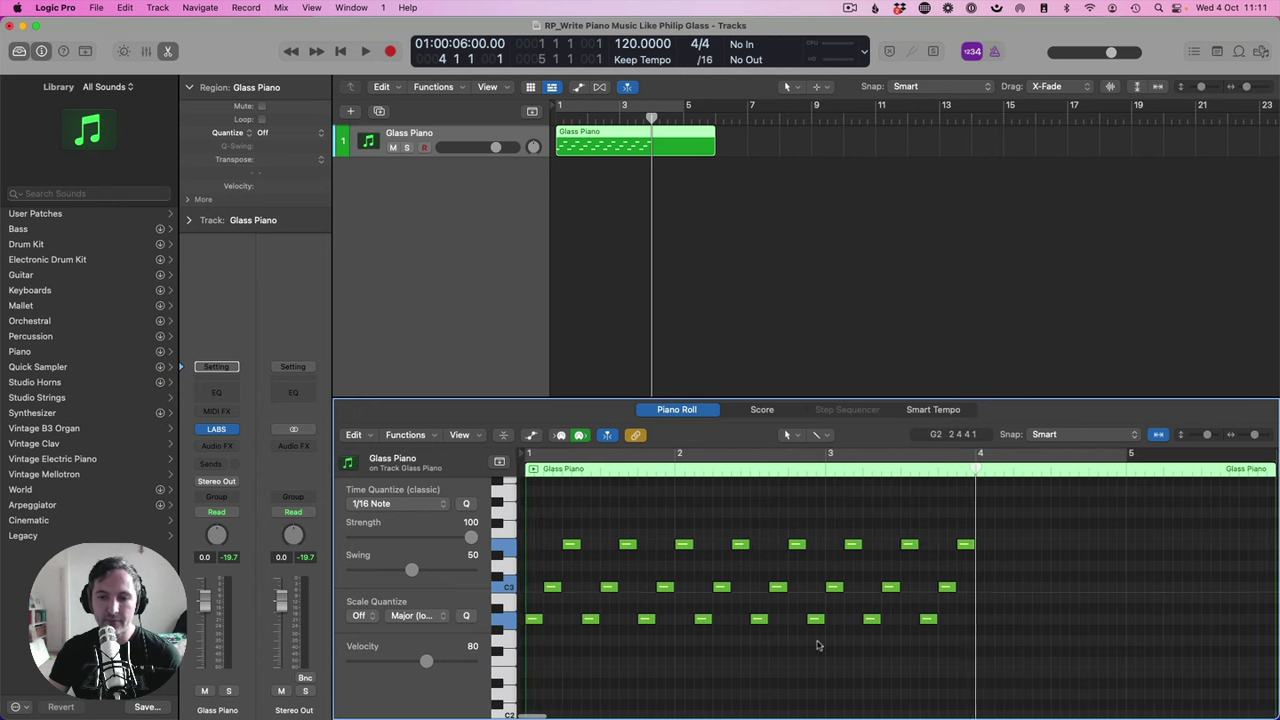
# - Play the arpeggio from the beginning of the region and stop playback
pyautogui.press('Return')
pyautogui.press('space')
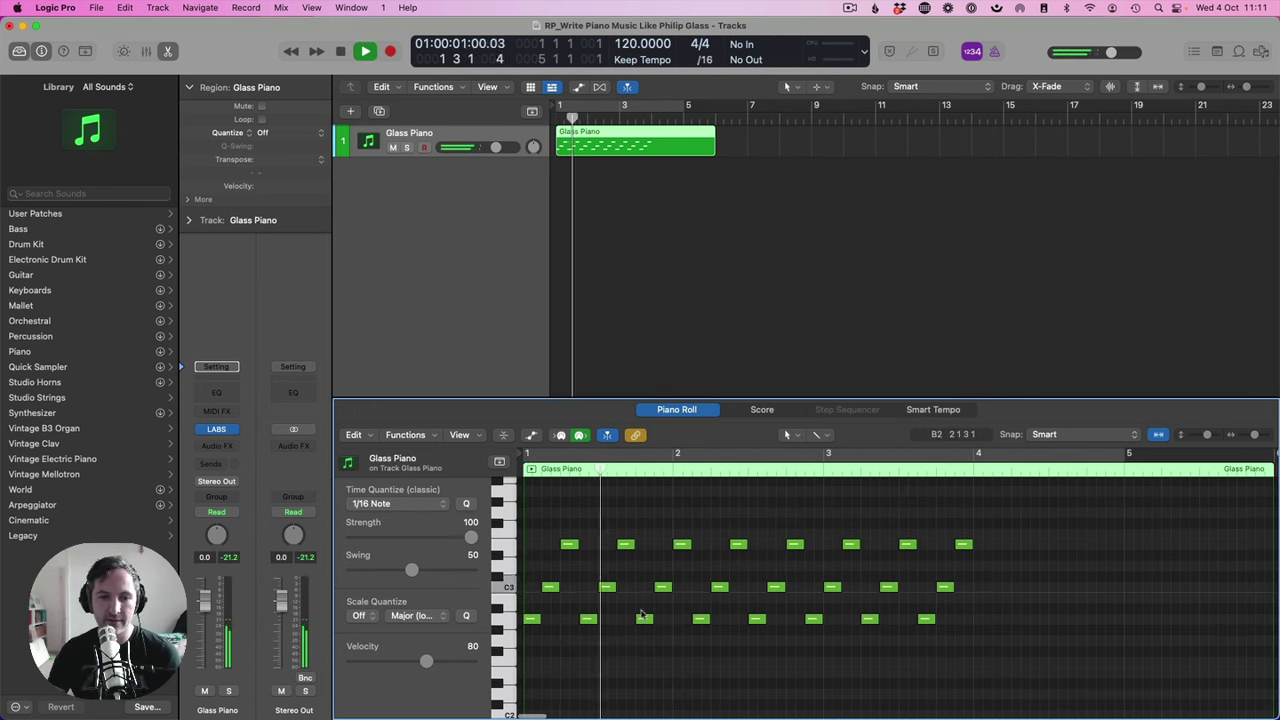
pyautogui.press('space')
# - Show the region's MIDI automation lane in the piano roll and set its parameter to Sustain
pyautogui.press('a')
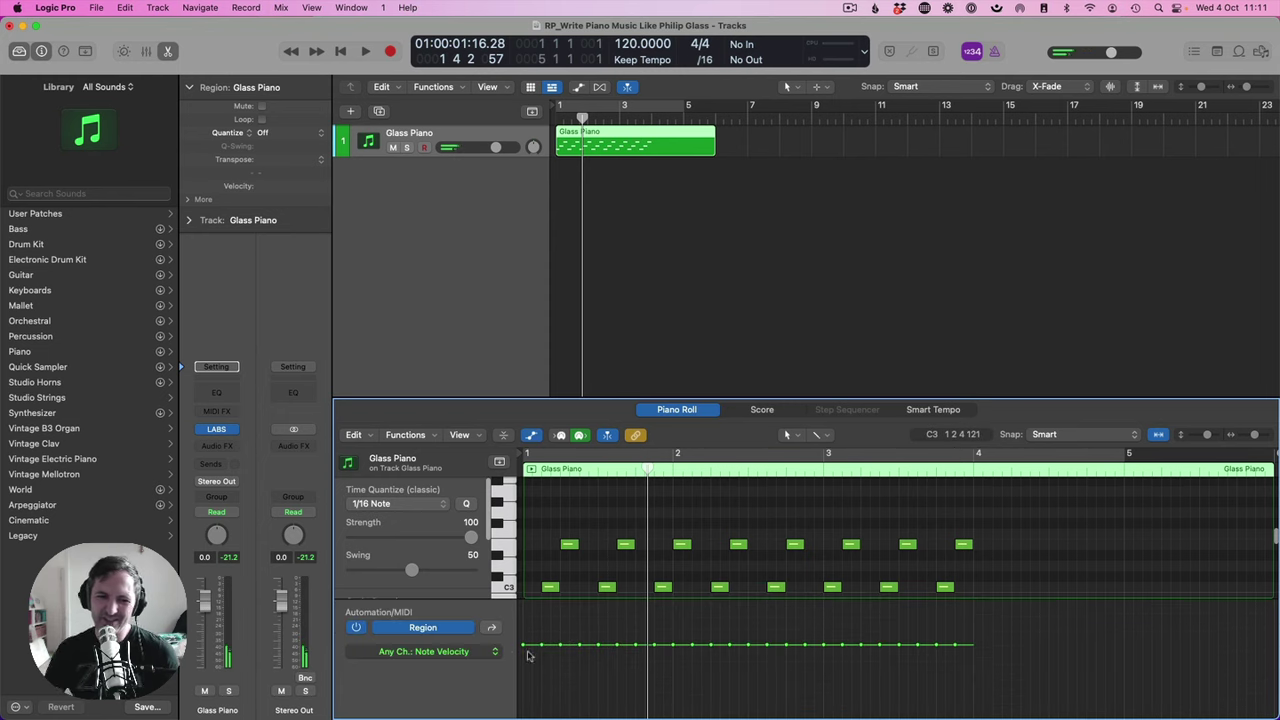
pyautogui.click(492, 629)
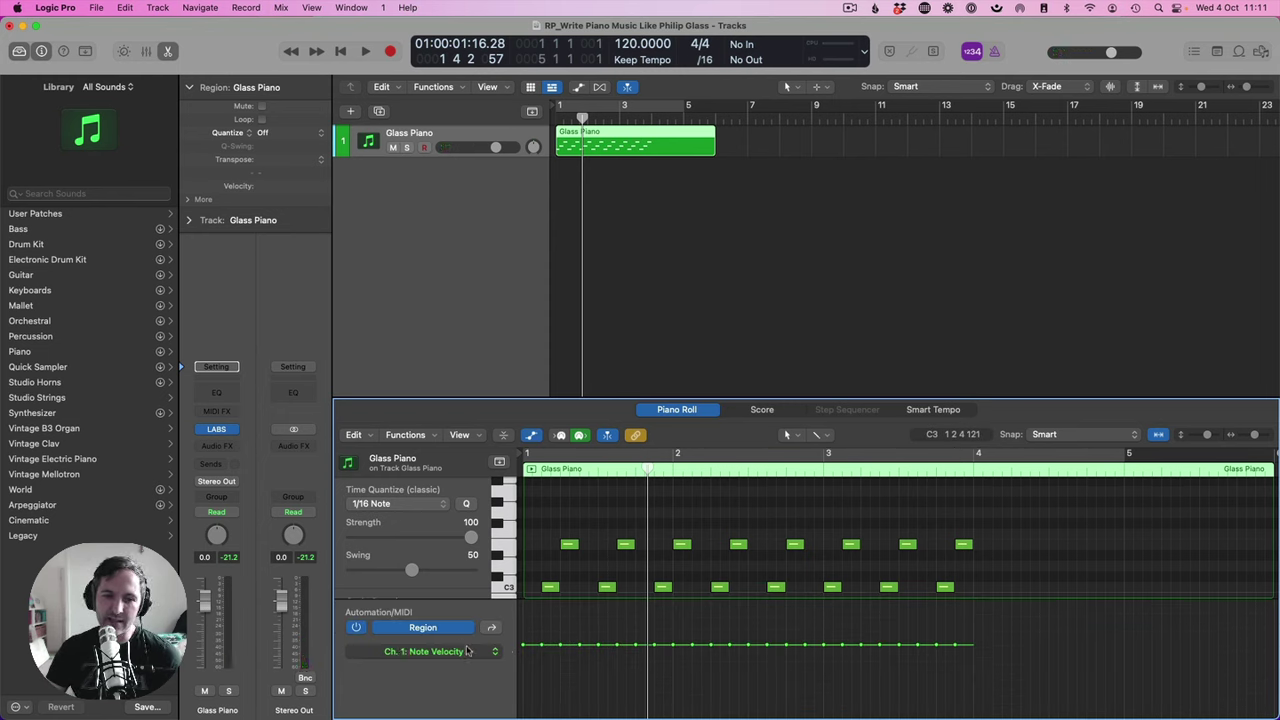
pyautogui.click(467, 651)
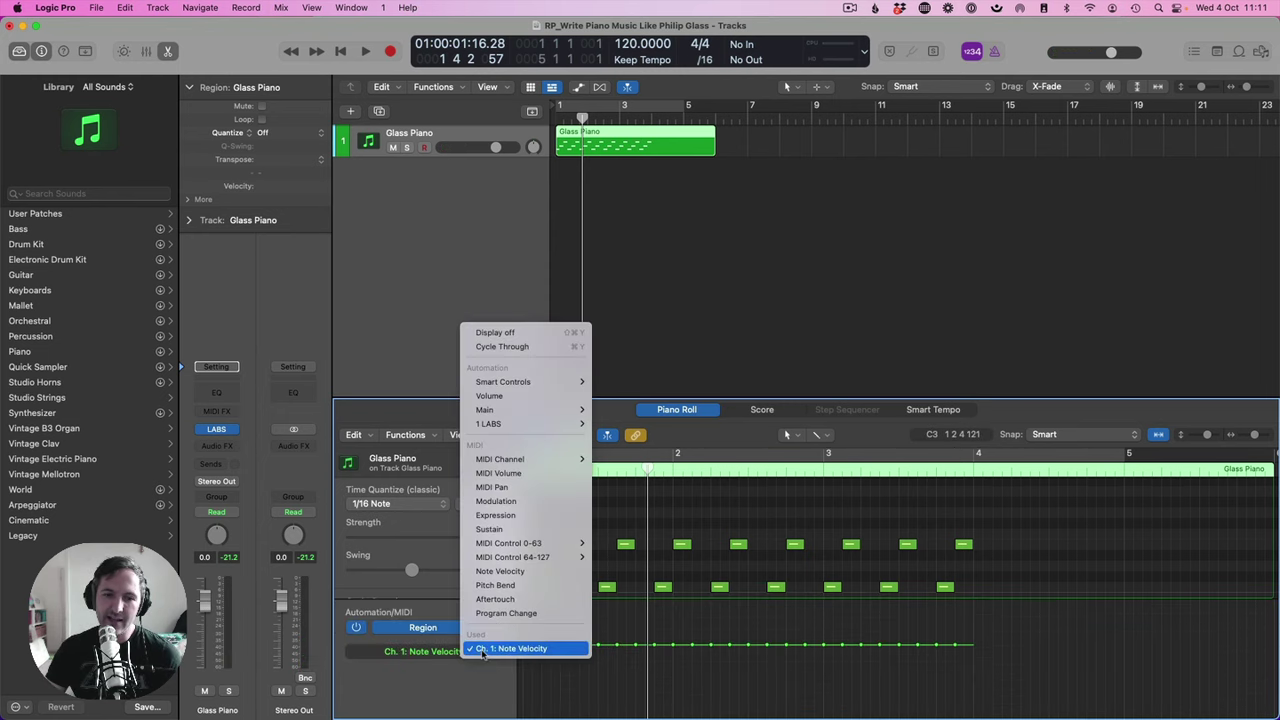
pyautogui.click(509, 505)
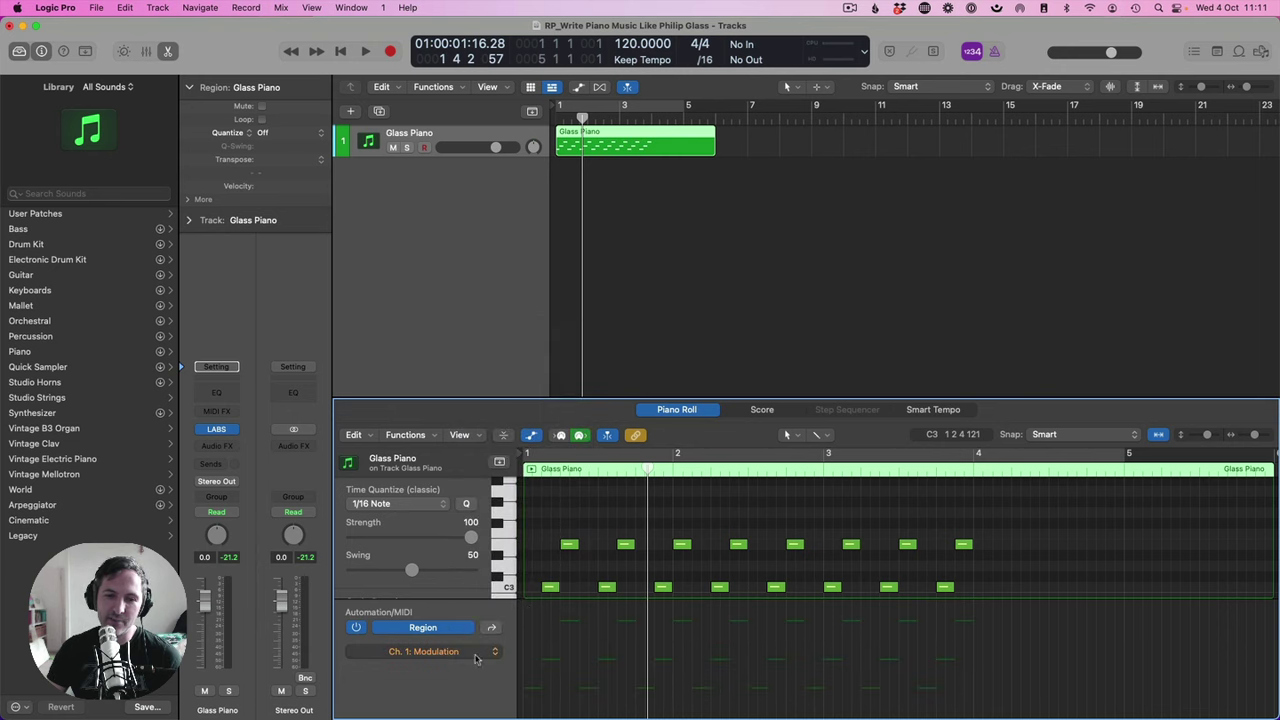
pyautogui.click(476, 658)
pyautogui.click(530, 590)
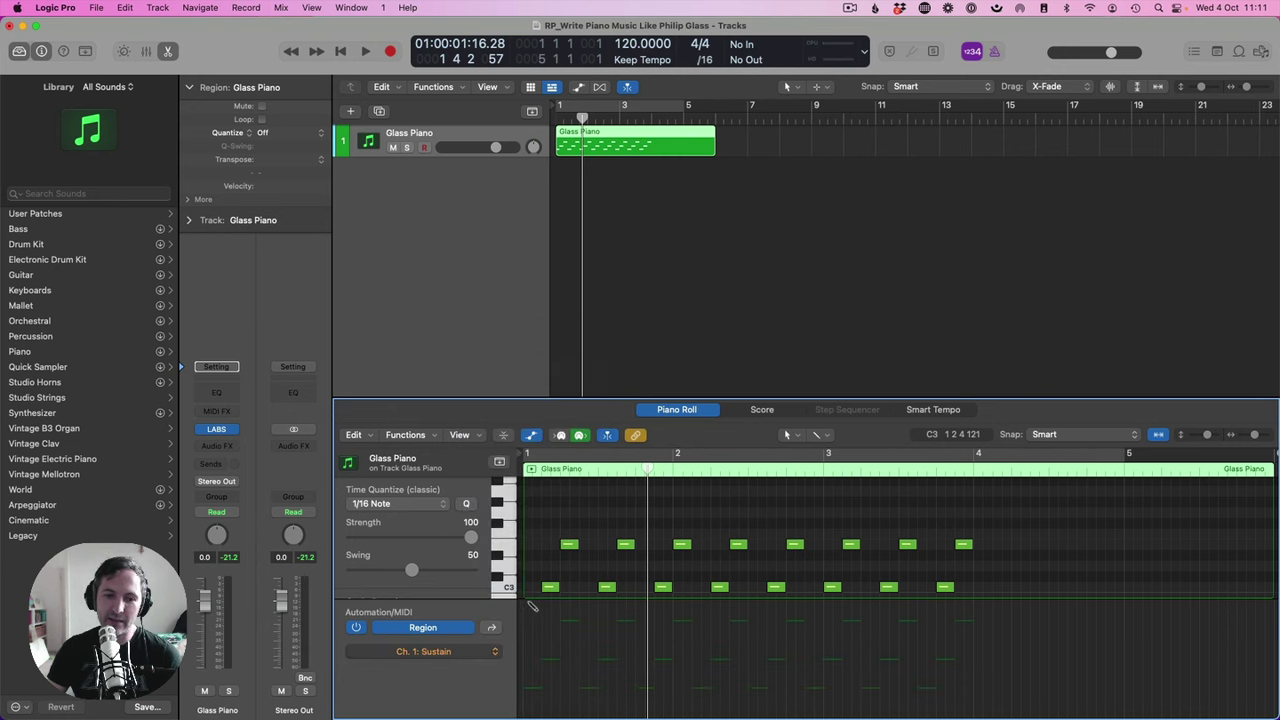
# - Draw sustain at 127 over bars 1 to 3, with a brief drop to 0 near the start and a release to 0 at the end
pyautogui.click(531, 606)
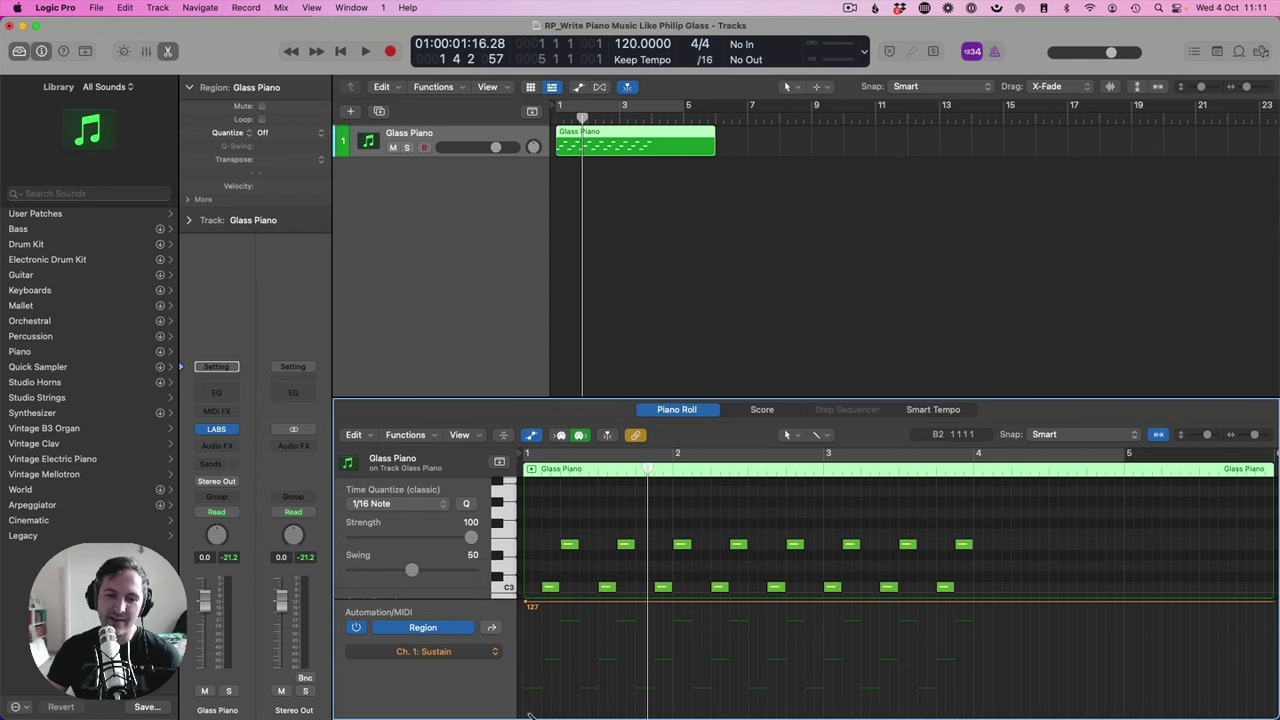
pyautogui.moveTo(530, 714); pyautogui.dragTo(535, 607)
pyautogui.press('space')
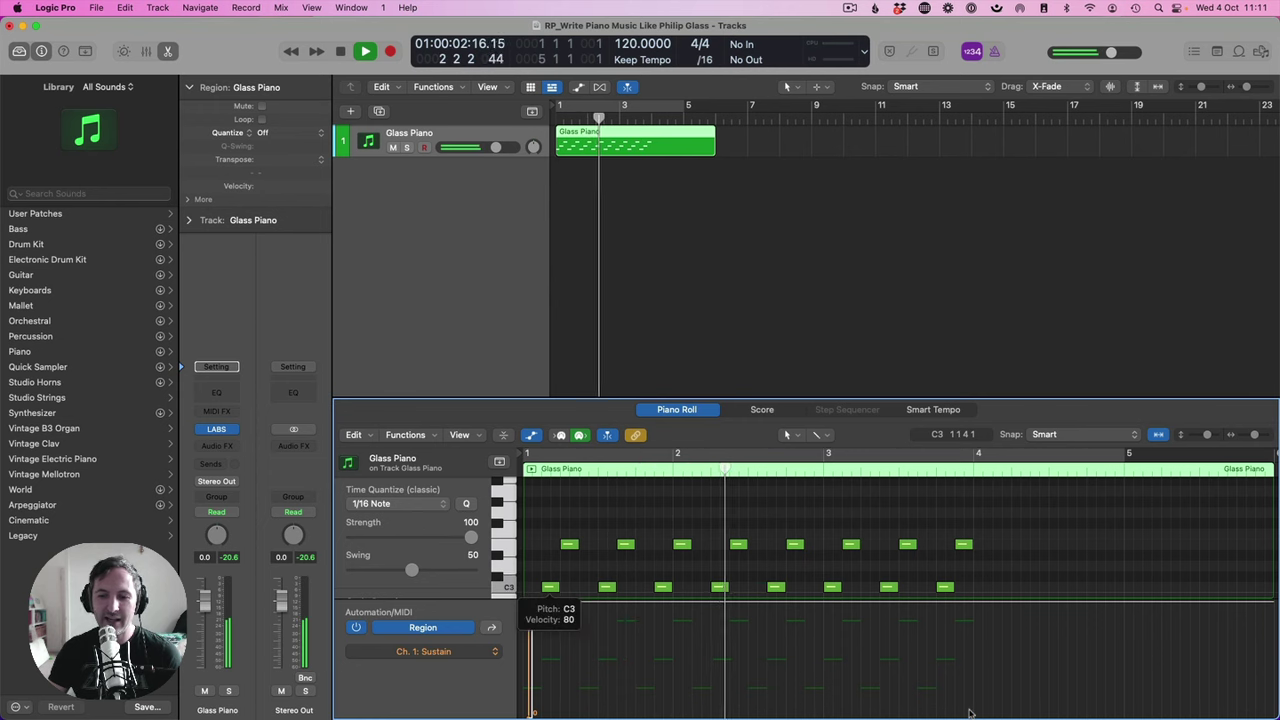
pyautogui.press('space')
pyautogui.click(970, 712)
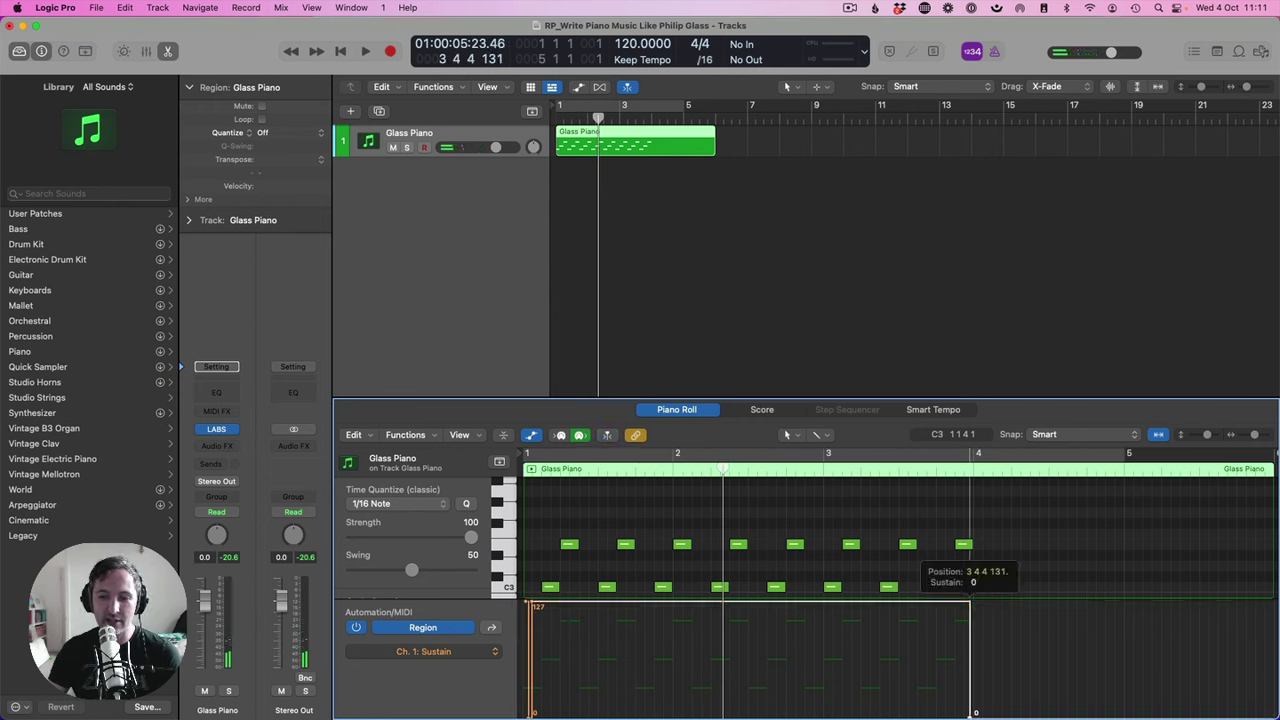
# - Hide the automation lane and play the arpeggio with the sustain applied
pyautogui.scroll(-1, 860, 543)
pyautogui.scroll(-1, 860, 543)
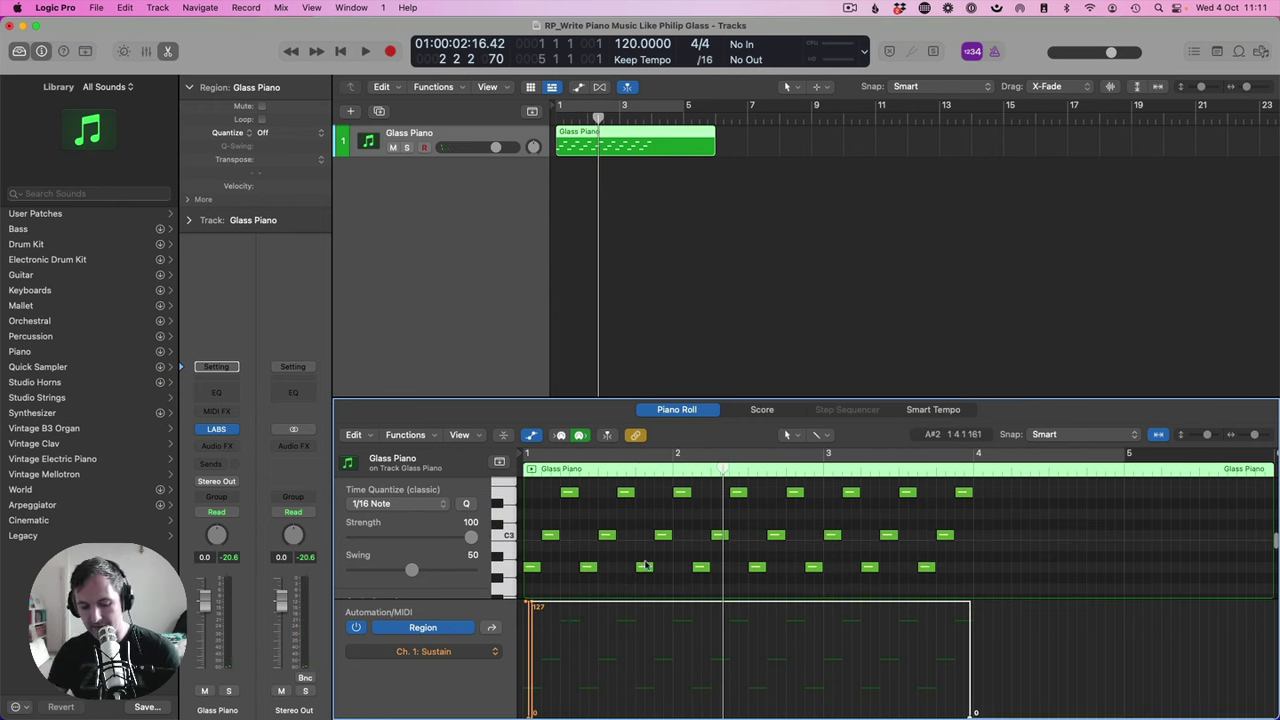
pyautogui.press('a')
pyautogui.press('space')
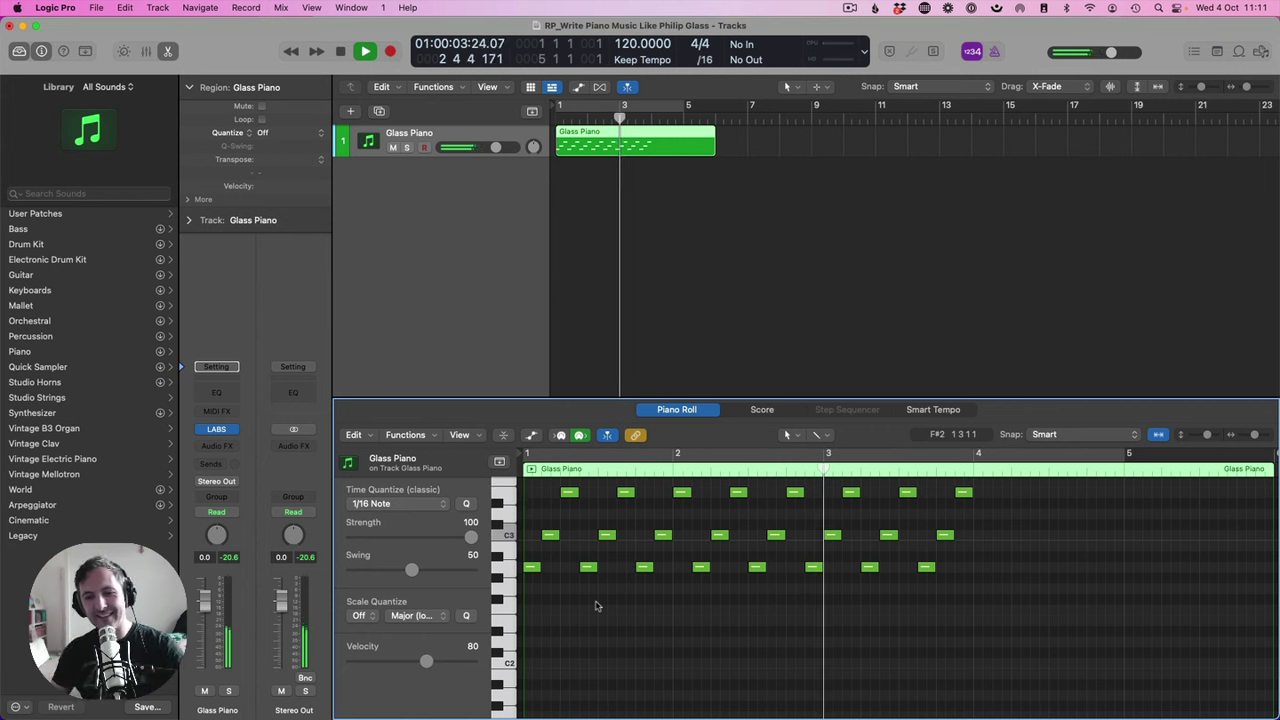
pyautogui.press('space')
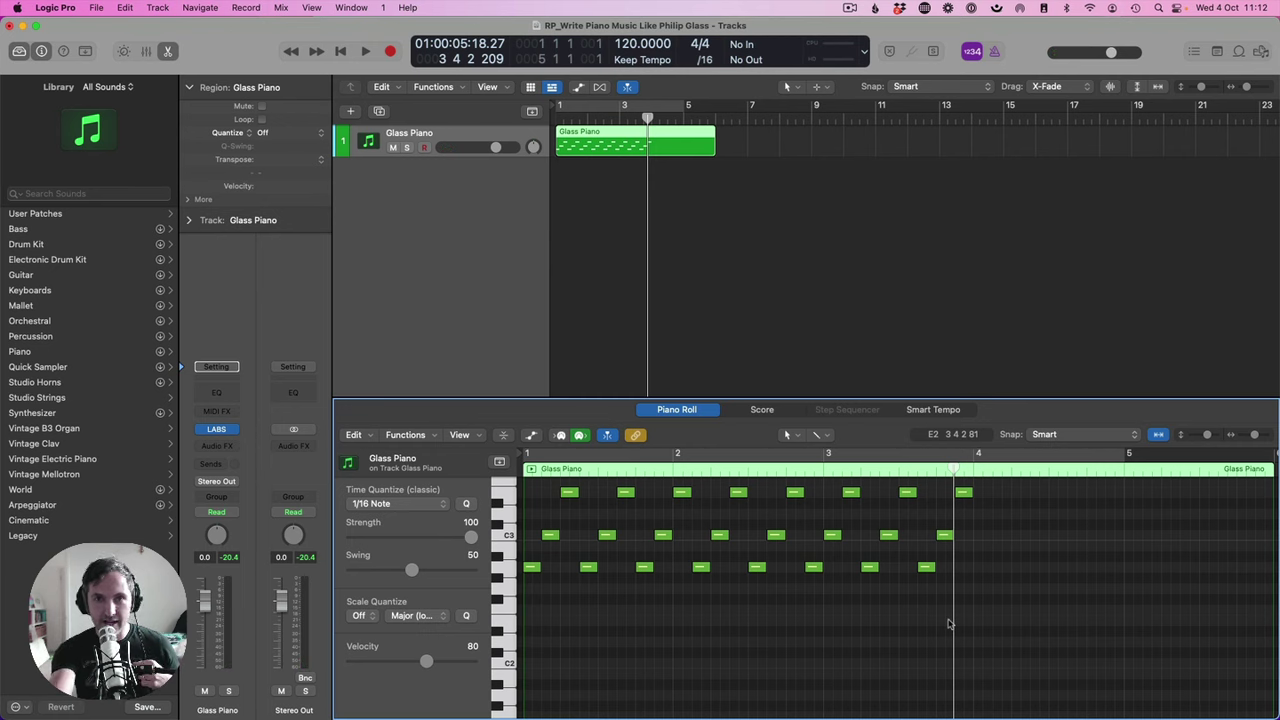
# - Copy the first A2 note down an octave to A1, lengthen it to a quarter note, and add an E2 copy directly after it
pyautogui.scroll(-1, 663, 606)
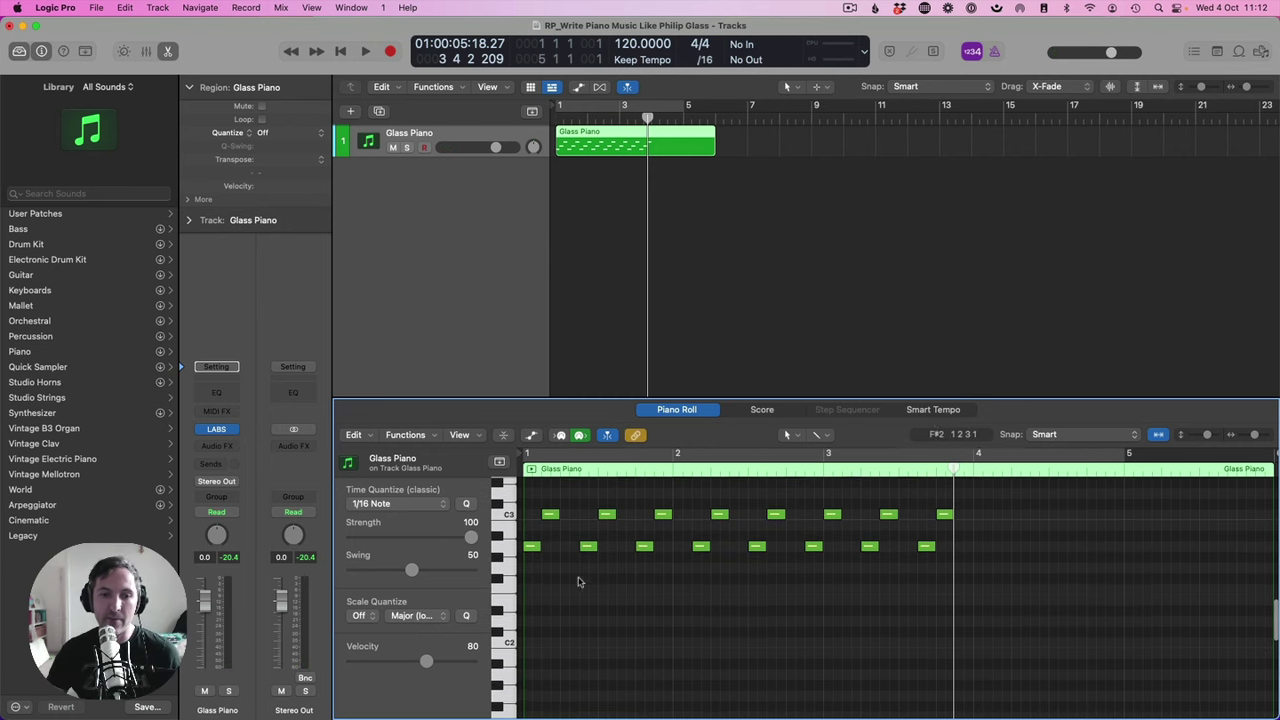
pyautogui.click(531, 563)
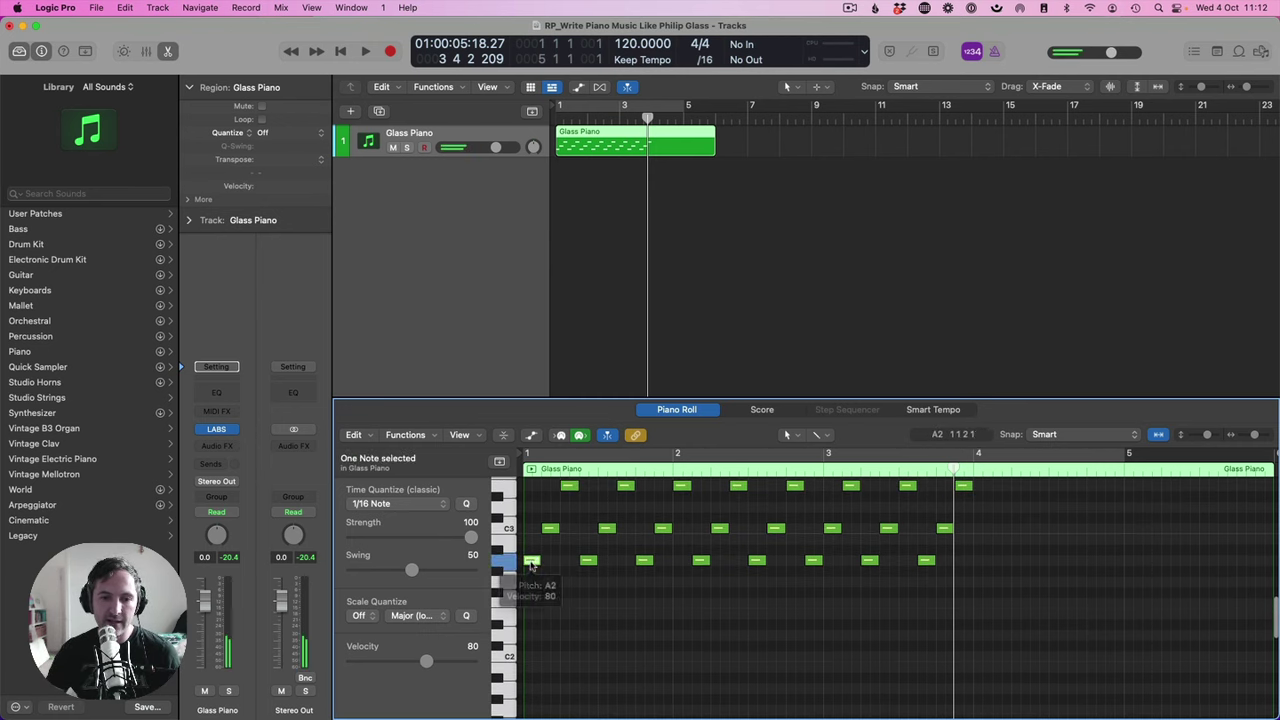
pyautogui.hotkey('alt', 'shift', 'Down')
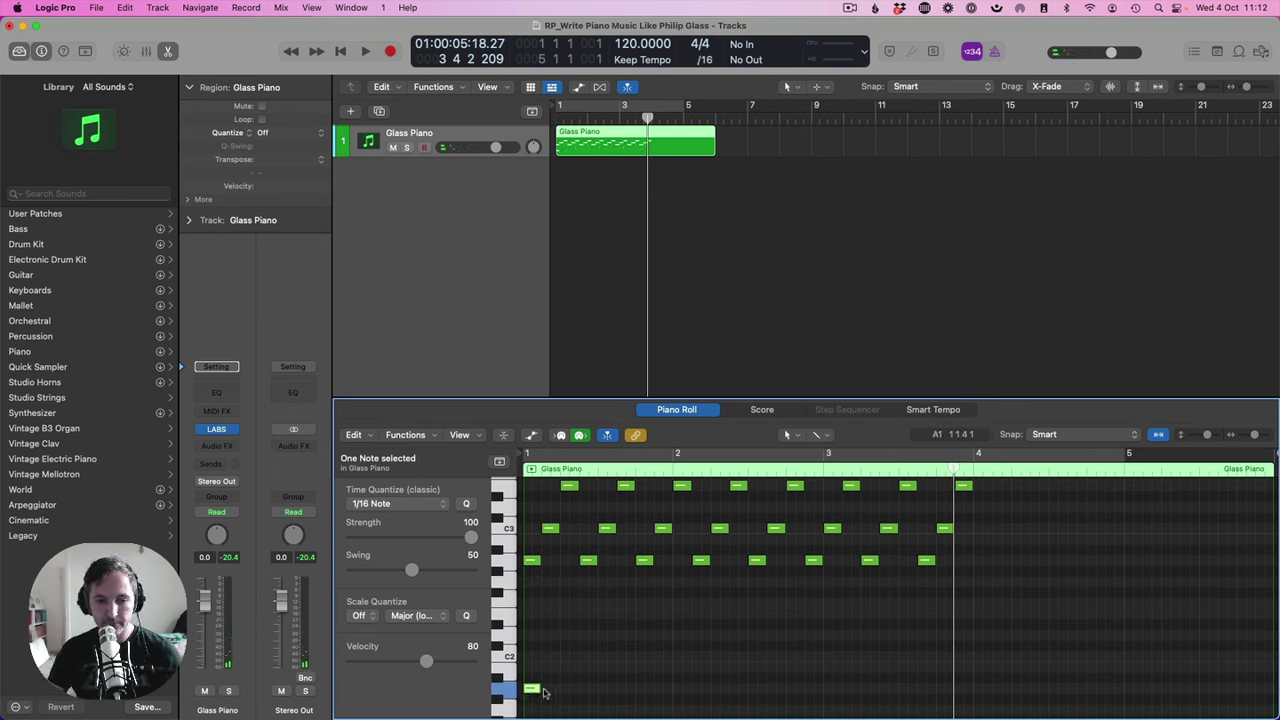
pyautogui.moveTo(537, 691)
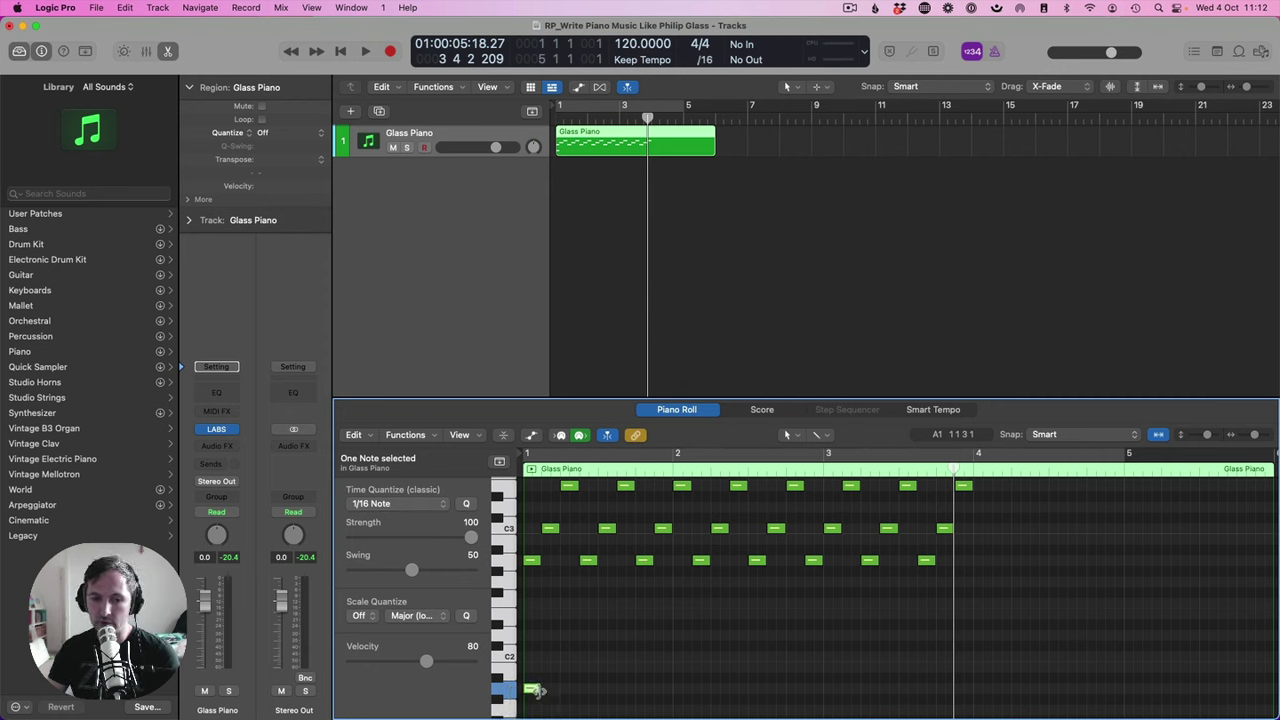
pyautogui.moveTo(537, 691); pyautogui.dragTo(579, 582)
# - Repeat the A1–E2 bass pair back to back until it fills bars 1 to 3
pyautogui.moveTo(638, 684); pyautogui.dragTo(524, 570)
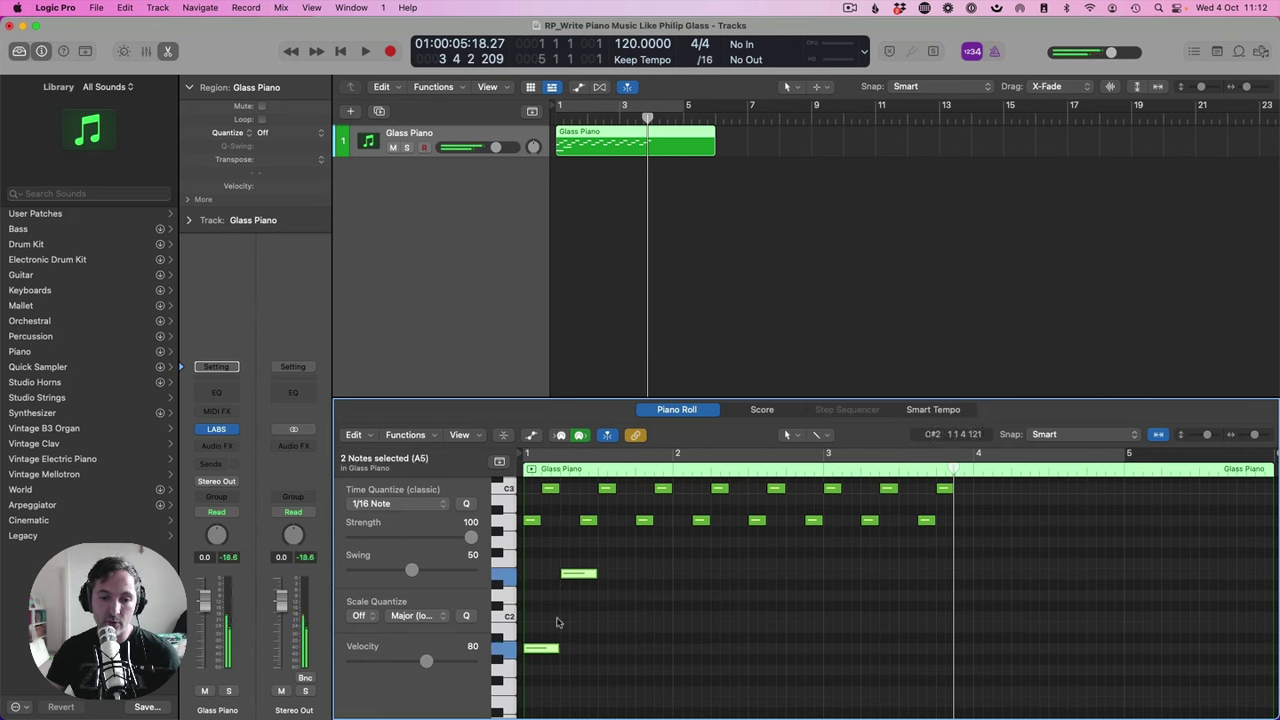
pyautogui.moveTo(538, 652); pyautogui.dragTo(613, 652)
pyautogui.moveTo(748, 702); pyautogui.dragTo(530, 560)
pyautogui.moveTo(628, 650); pyautogui.dragTo(843, 657)
pyautogui.click(843, 617)
# - Play the arpeggio together with the new bass line from the beginning
pyautogui.press('Return')
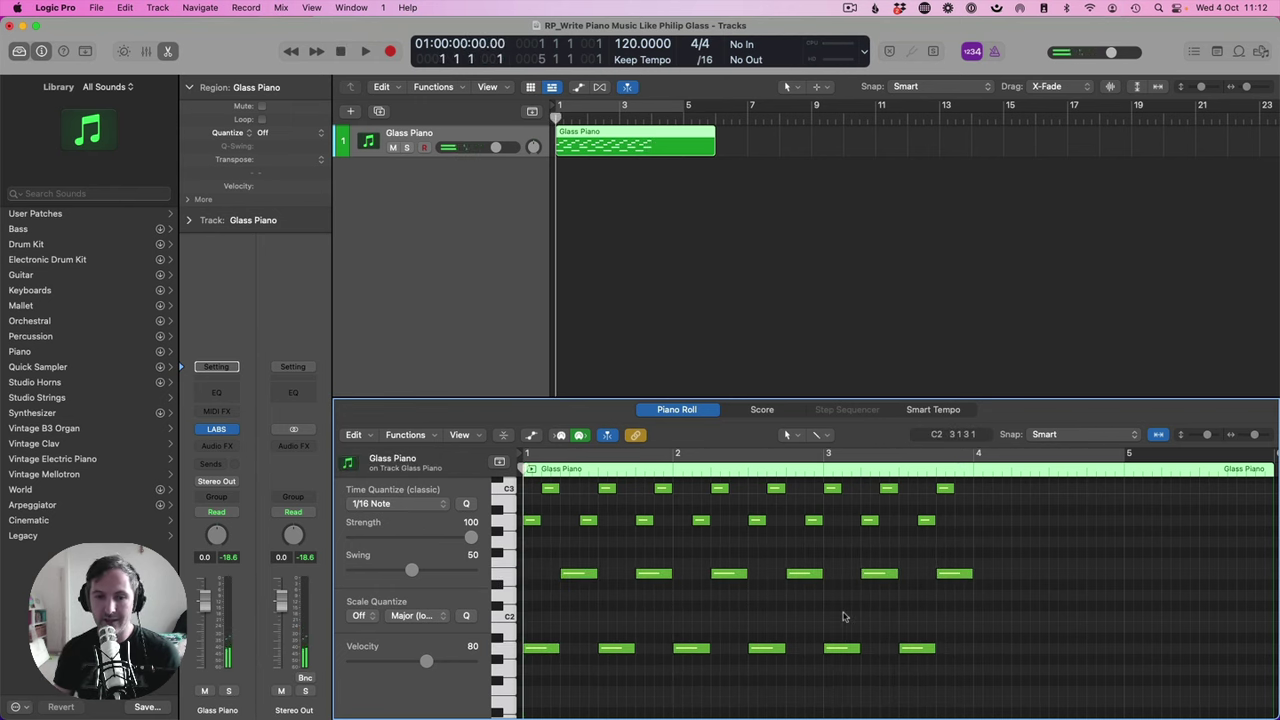
pyautogui.press('space')
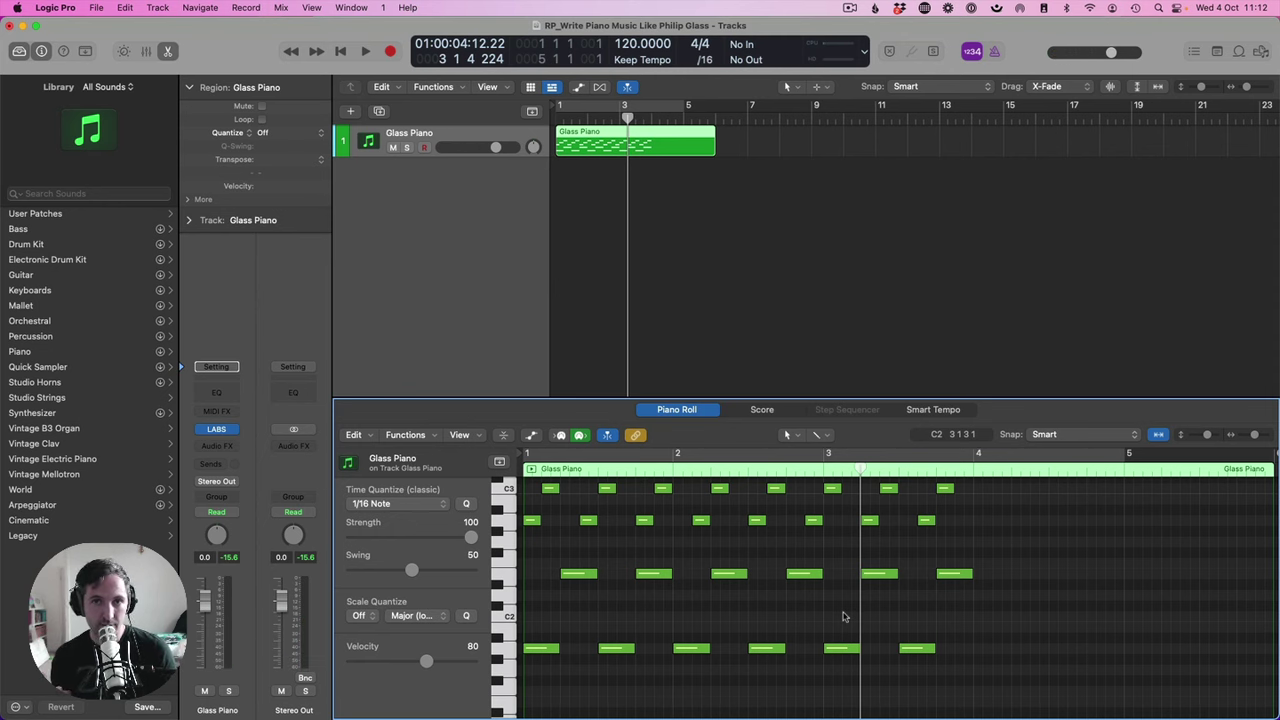
pyautogui.press('space')
pyautogui.press('space')
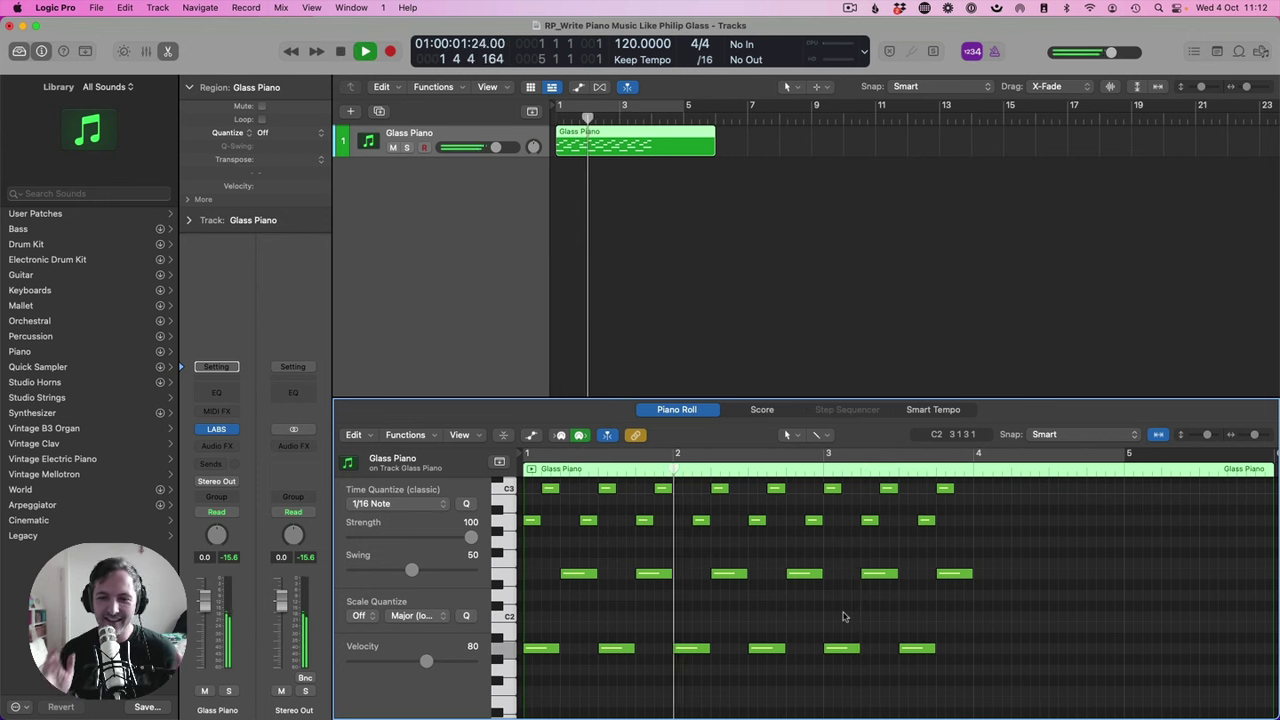
pyautogui.press('space')
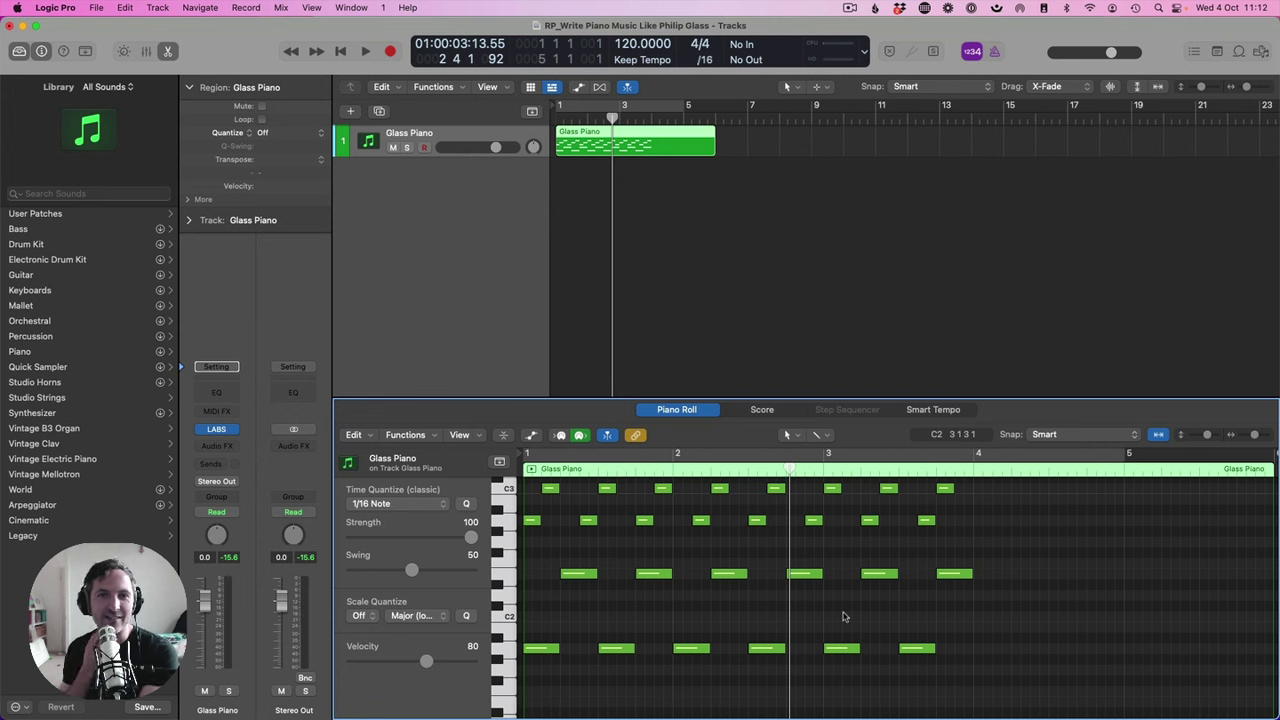
# - Replay the passage from the beginning and enlarge the piano roll to fit both the arpeggio and the bass notes
pyautogui.press('Return')
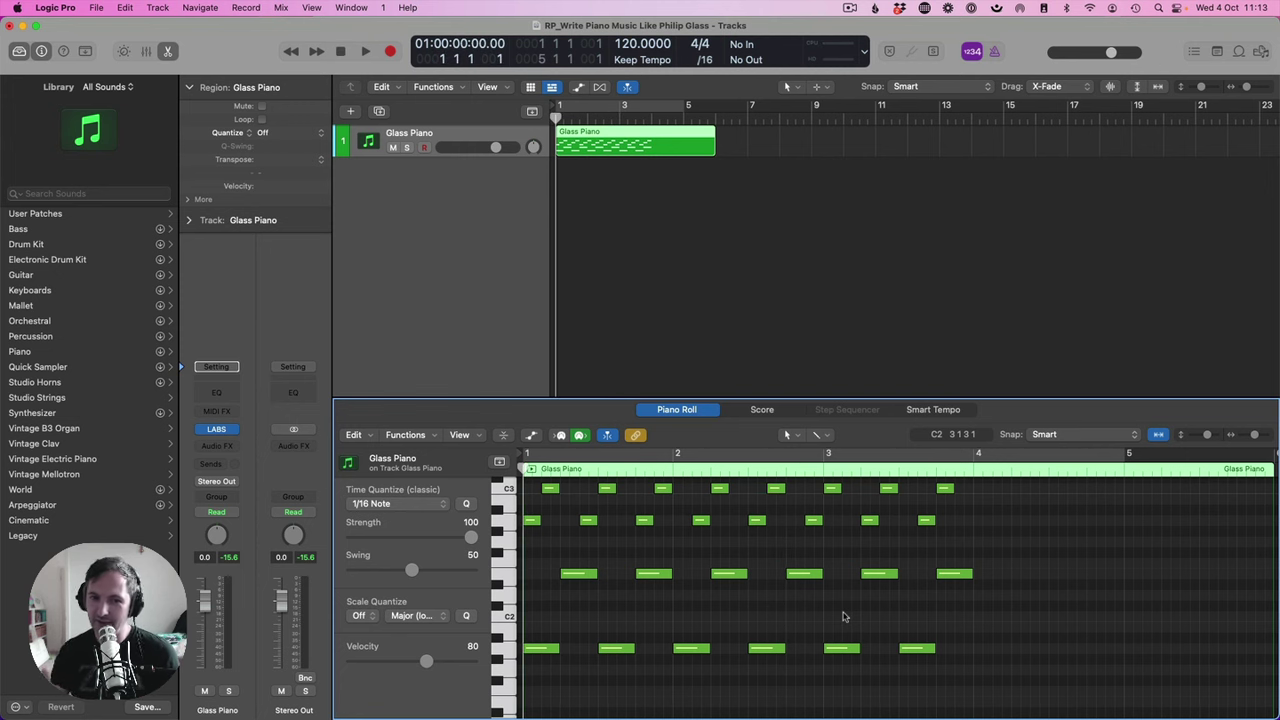
pyautogui.press('space')
pyautogui.moveTo(710, 397); pyautogui.dragTo(710, 333)
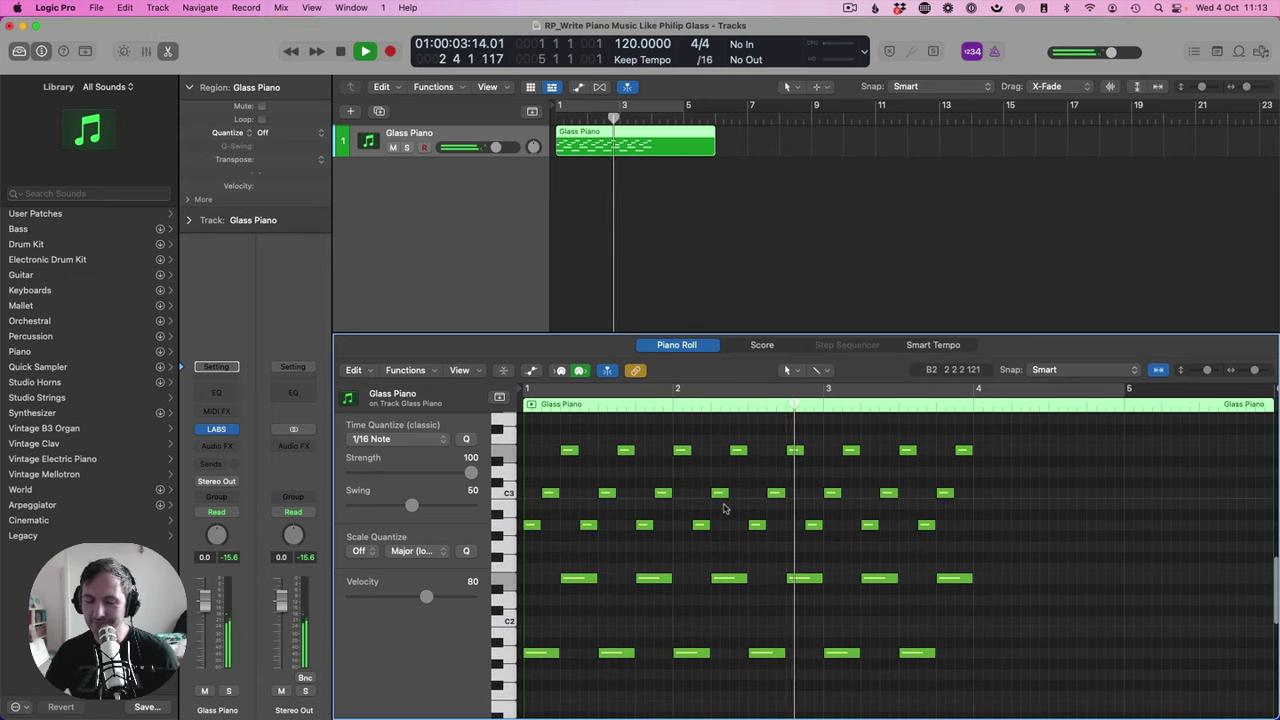
pyautogui.press('space')
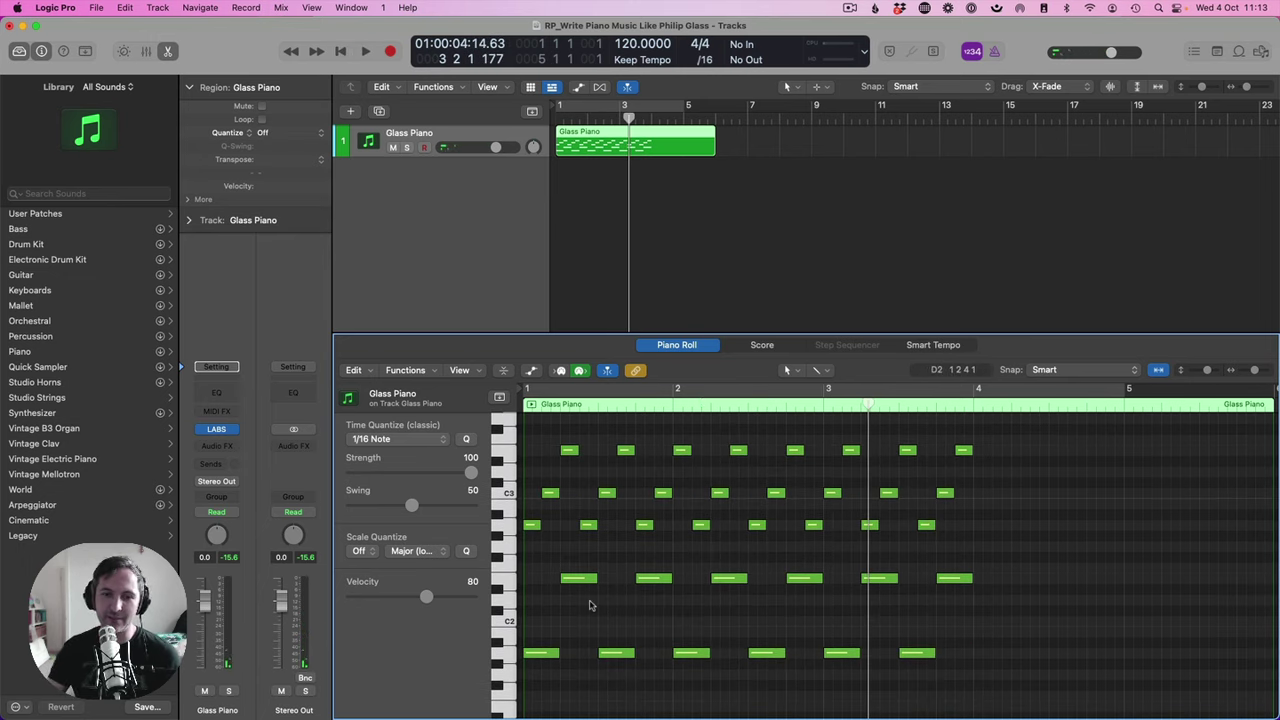
# - Copy all notes from bars 1–3 to start at bar 4, and extend the Glass Piano region to bar 7
pyautogui.moveTo(570, 580)
pyautogui.mouseDown()
pyautogui.moveTo(570, 625)
pyautogui.moveTo(572, 585)
pyautogui.mouseUp()
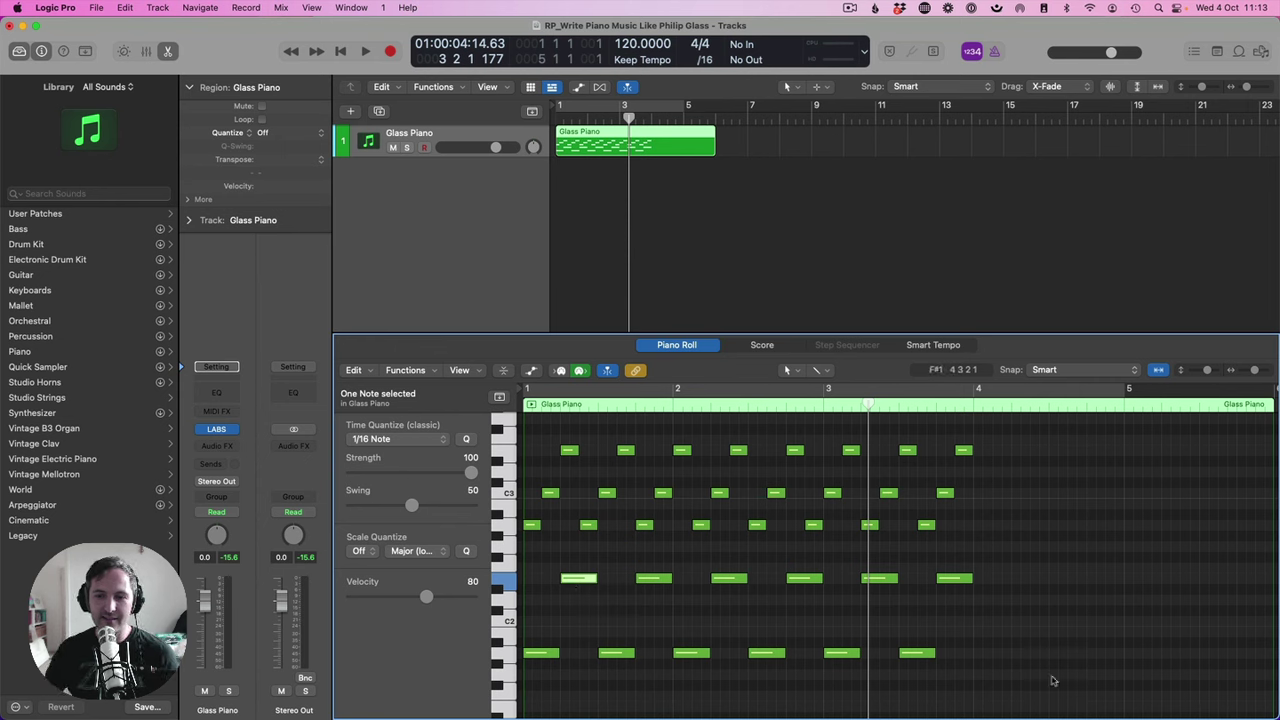
pyautogui.press('super+a')
pyautogui.press('super+r')
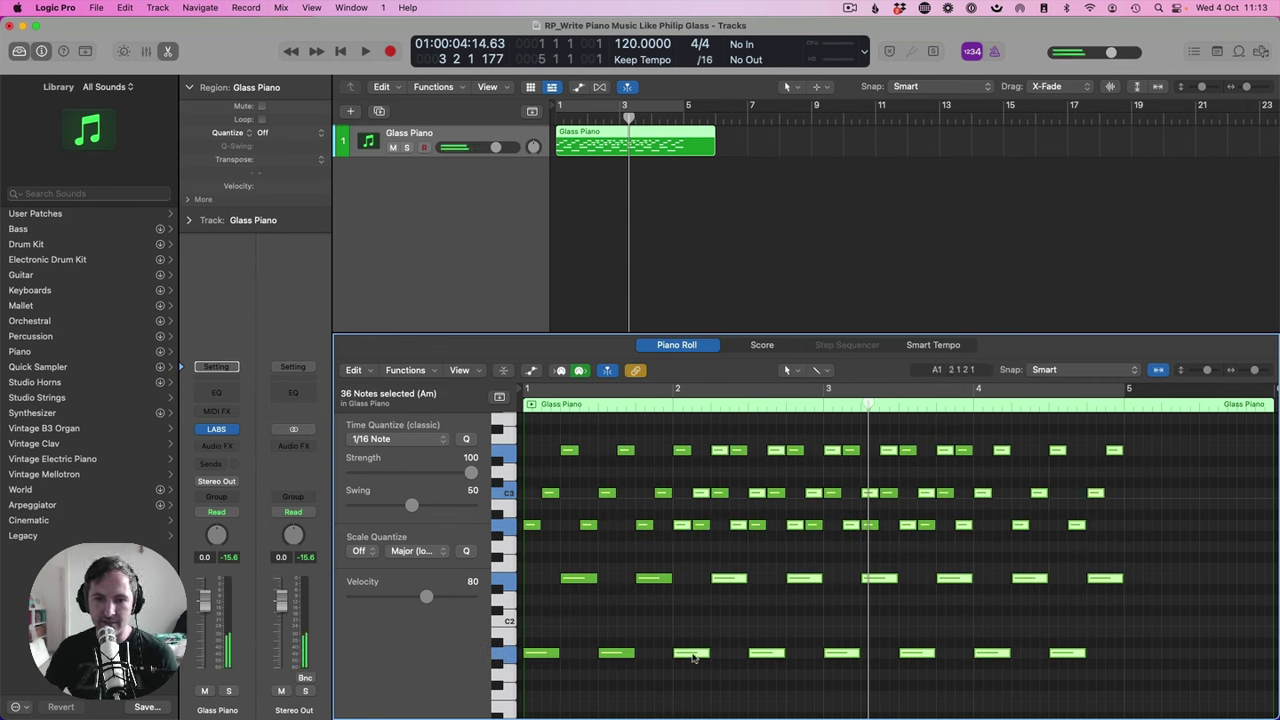
pyautogui.moveTo(693, 657); pyautogui.dragTo(1025, 650)
pyautogui.hscroll(-3, 1025, 640)
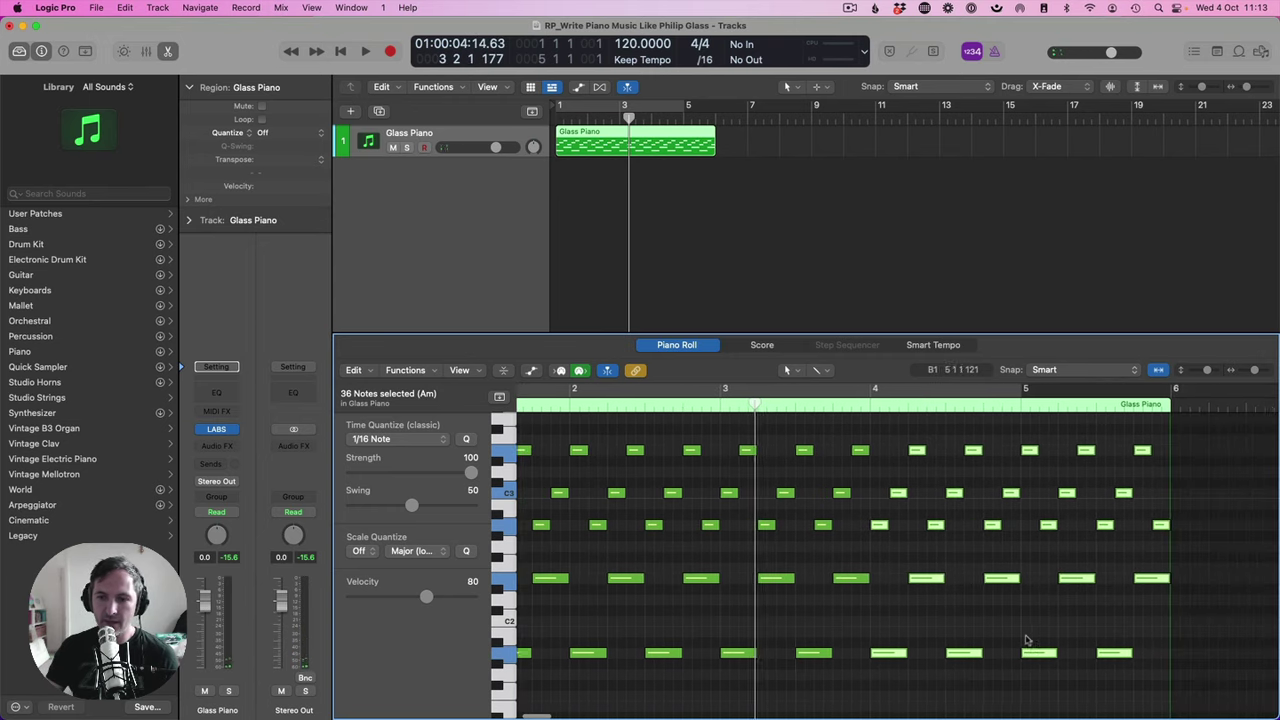
pyautogui.hscroll(3, 1100, 540)
pyautogui.click(1201, 431)
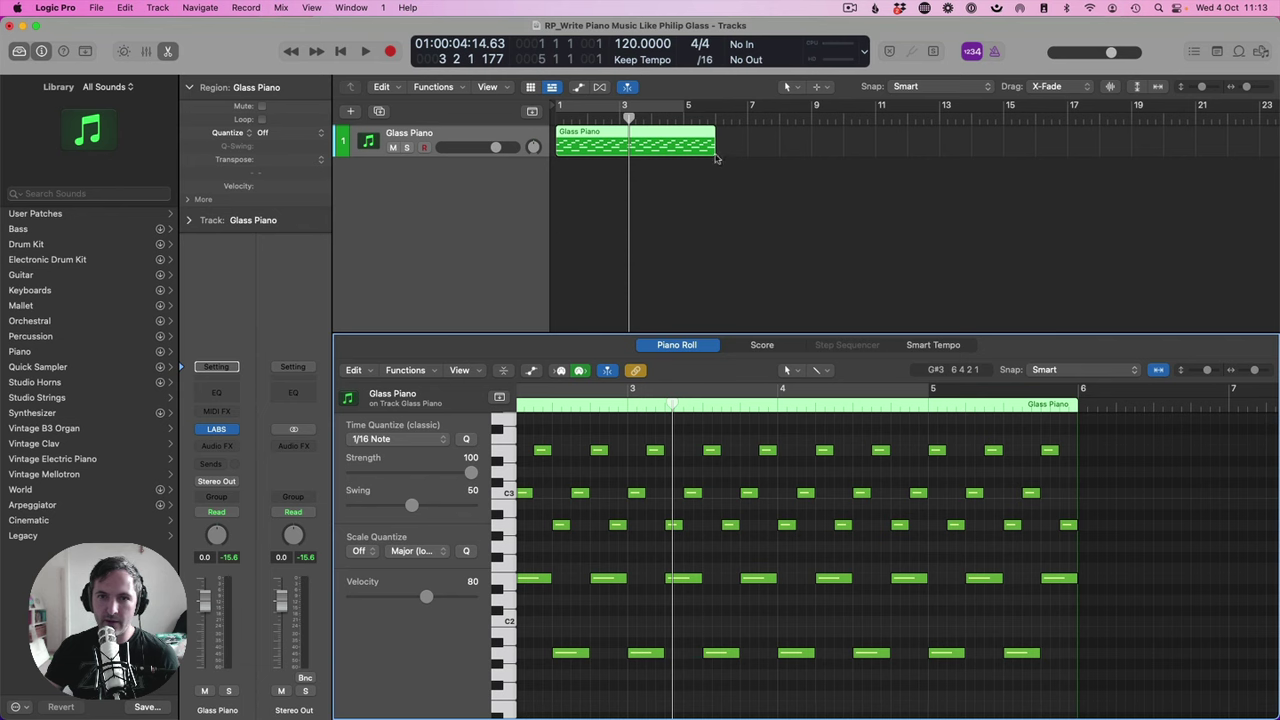
pyautogui.moveTo(716, 158); pyautogui.dragTo(750, 150)
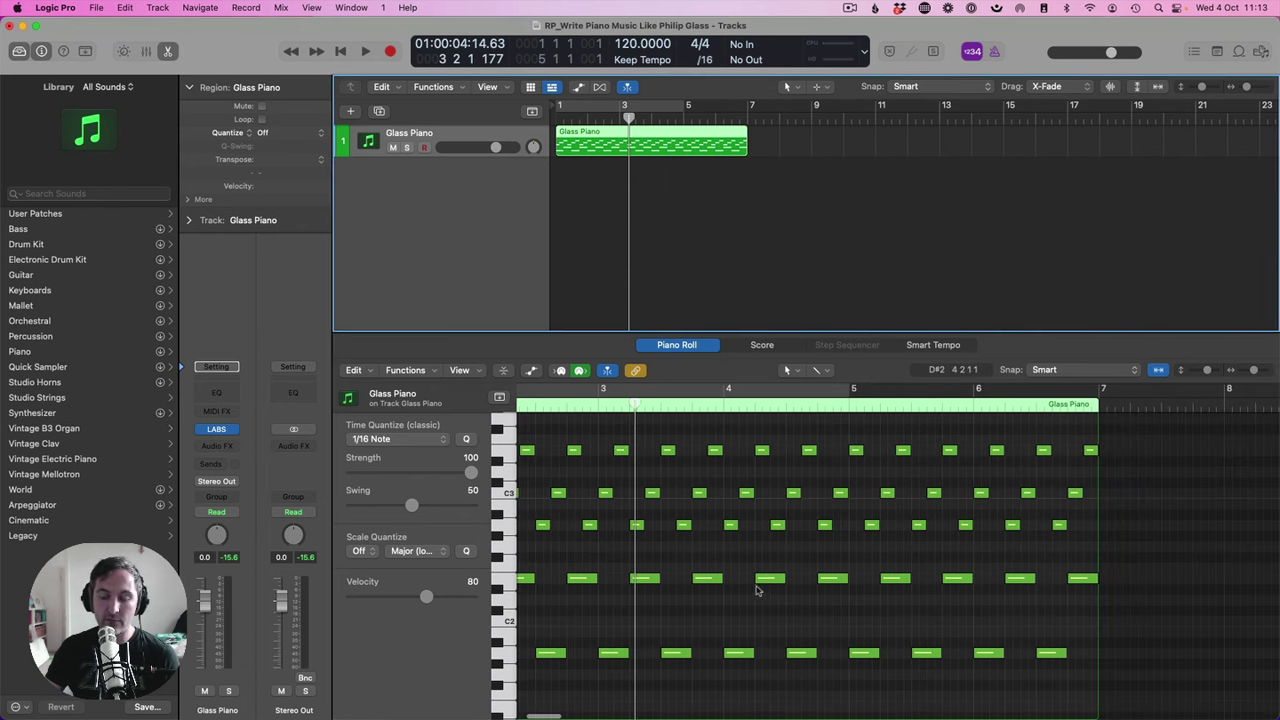
# - Reshape the bass at bar 4 into a three-note A1, C2, E2 figure and delete the remaining bass notes after it
pyautogui.moveTo(770, 581); pyautogui.dragTo(801, 578)
pyautogui.moveTo(836, 558); pyautogui.dragTo(1090, 663)
pyautogui.press('Delete')
# - Repeat the three-note bass figure three more times, each directly after the previous one, to fill bars 4 to 6
pyautogui.moveTo(912, 702); pyautogui.dragTo(724, 562)
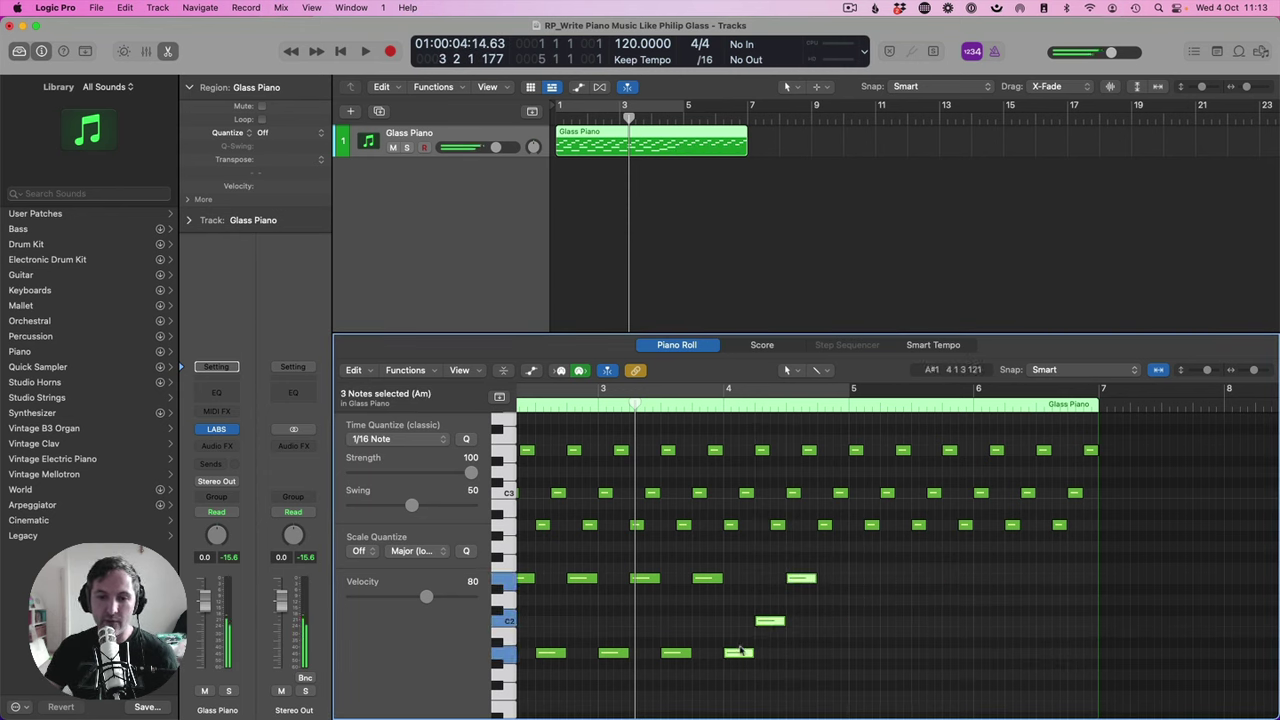
pyautogui.moveTo(741, 658); pyautogui.dragTo(1018, 660)
pyautogui.click(1010, 598)
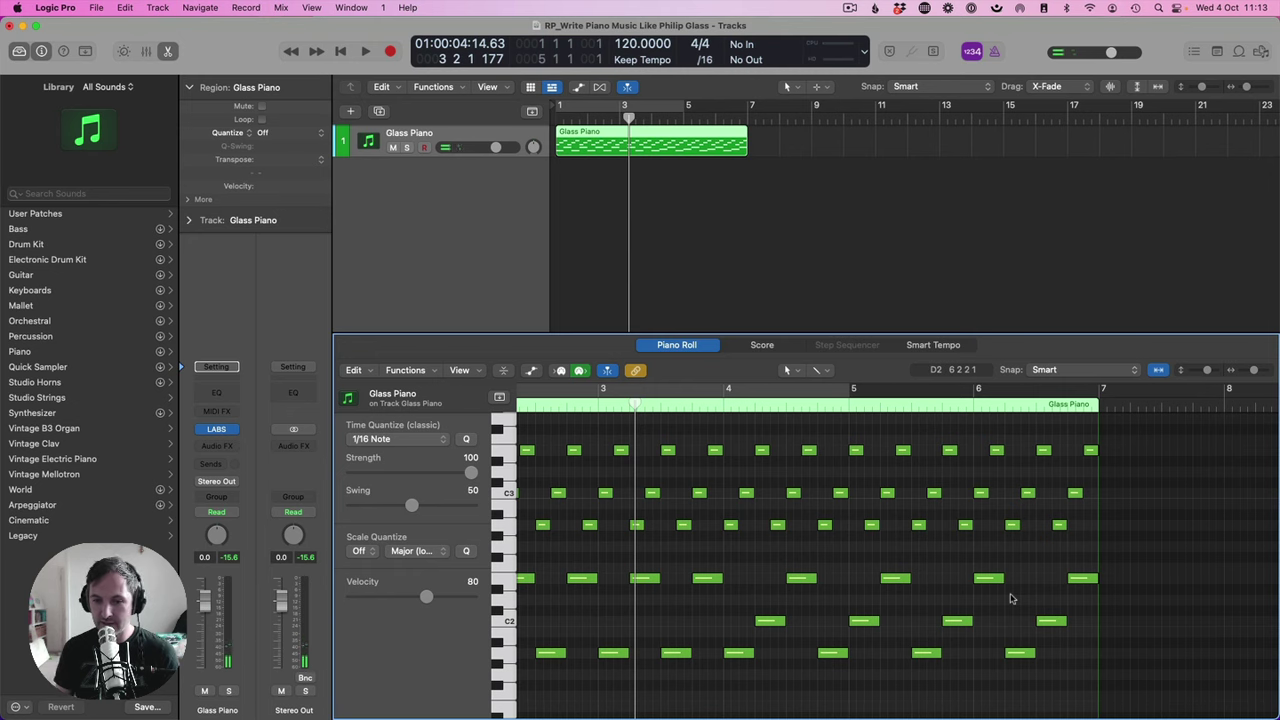
# - Play the piece from the beginning and add sustain at 127 from the start of bar 4, releasing it just before the region ends
pyautogui.press('Return')
pyautogui.press('space')
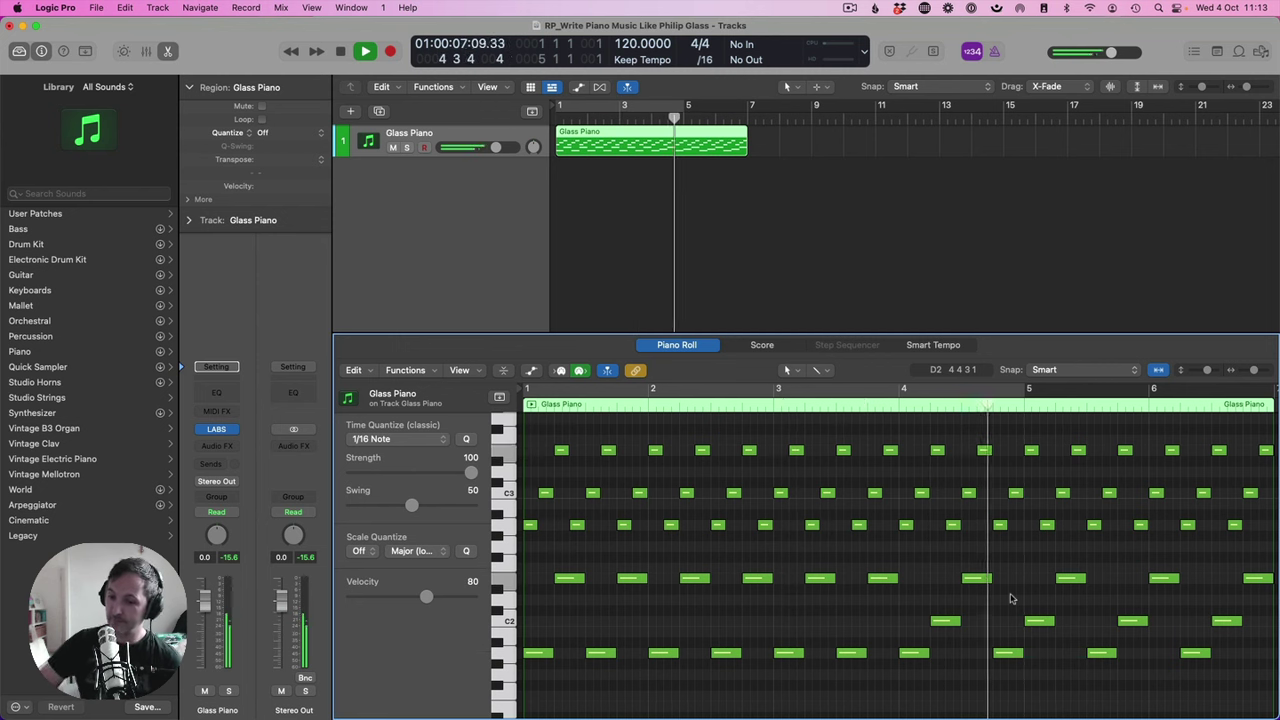
pyautogui.press('a')
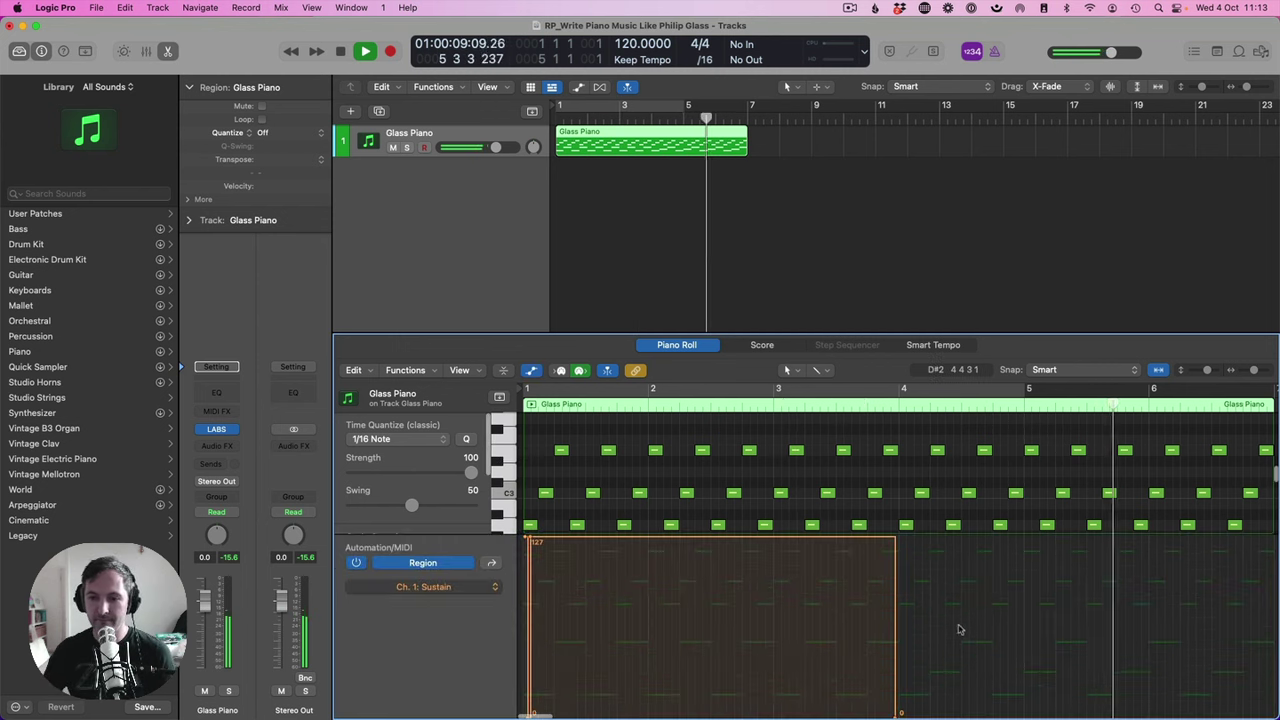
pyautogui.click(958, 629)
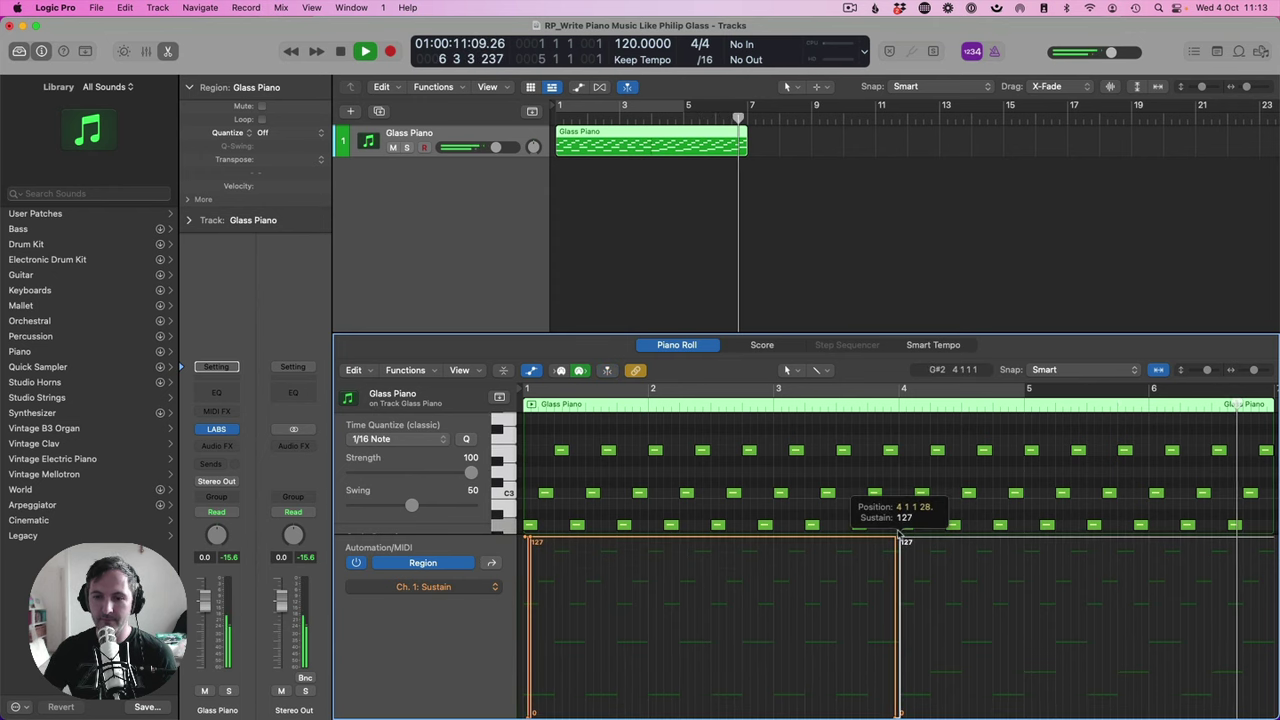
pyautogui.press('space')
pyautogui.hscroll(3, 1143, 586)
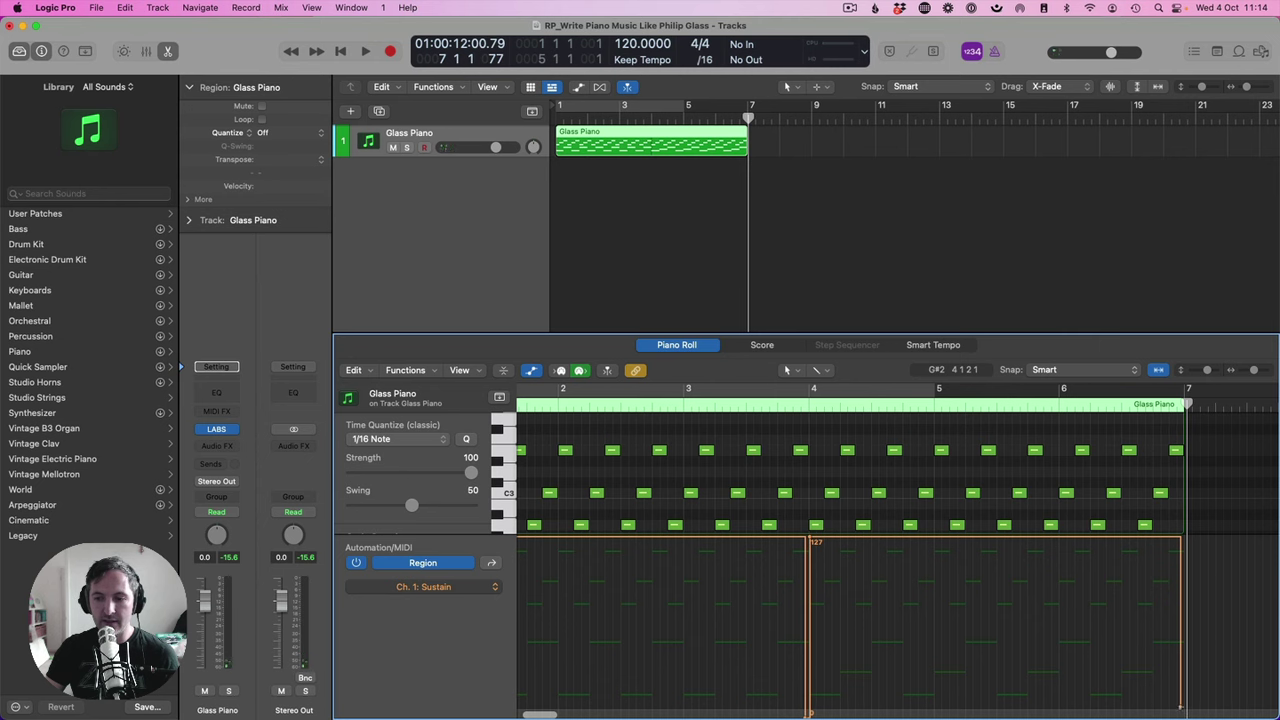
pyautogui.press('a')
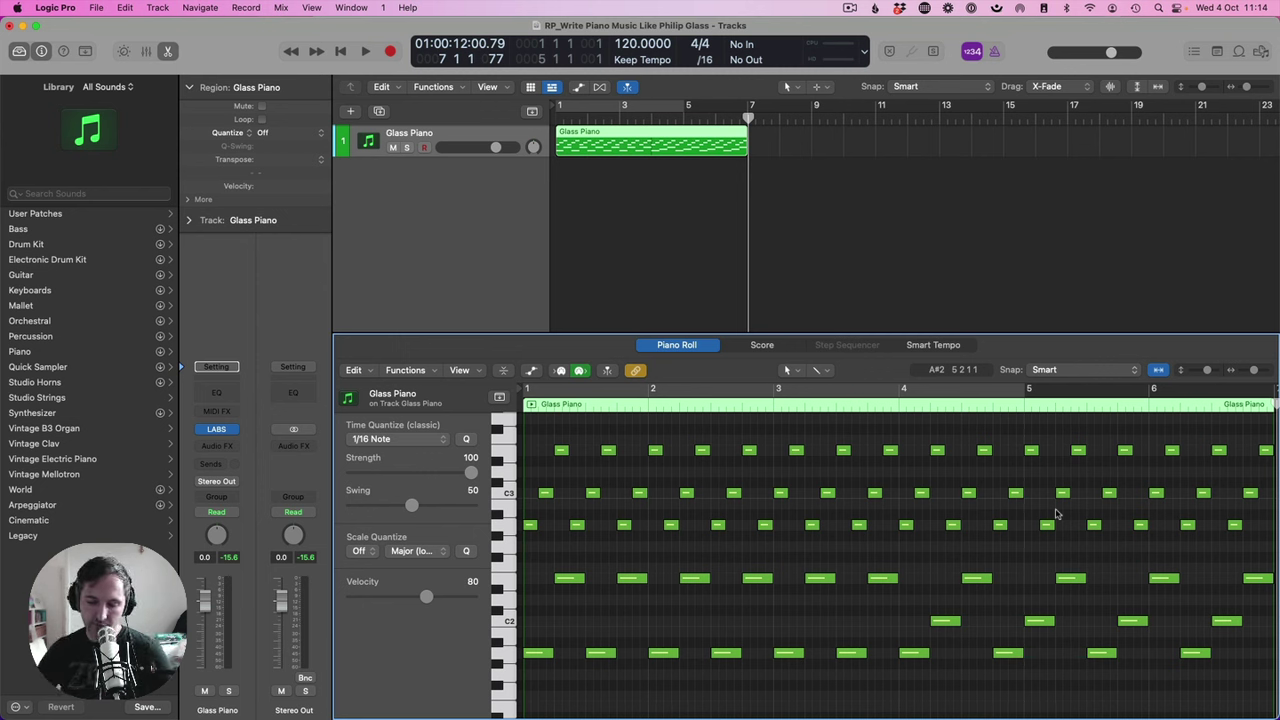
# - Play the Glass Piano region from the beginning up to its end at bar 7, and return the playhead to bar 1
pyautogui.press('Return')
pyautogui.press('space')
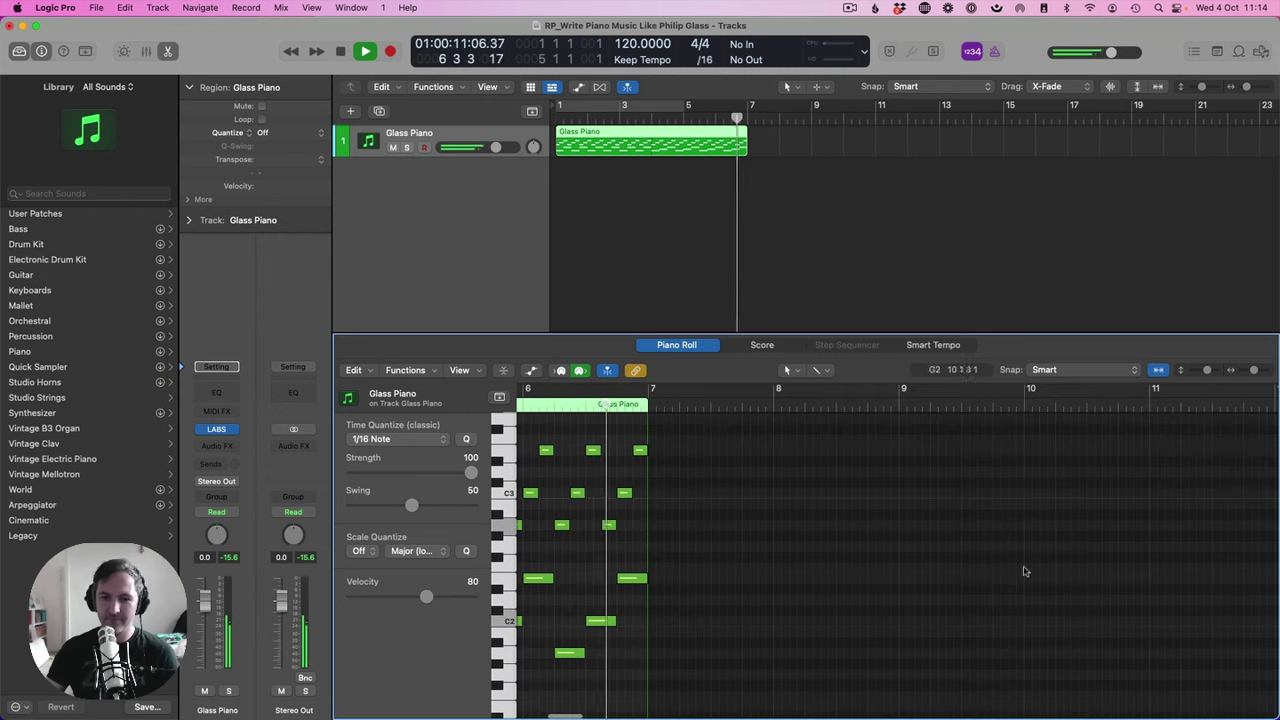
pyautogui.press('space')
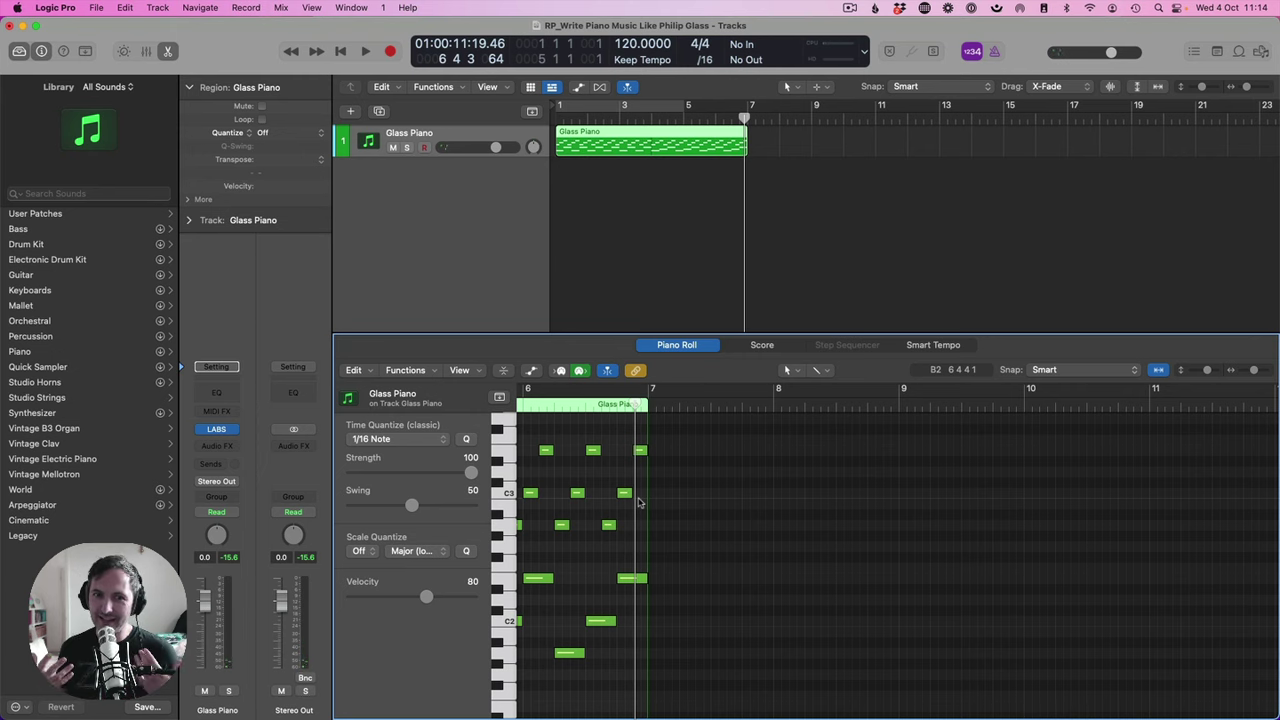
pyautogui.press('Return')
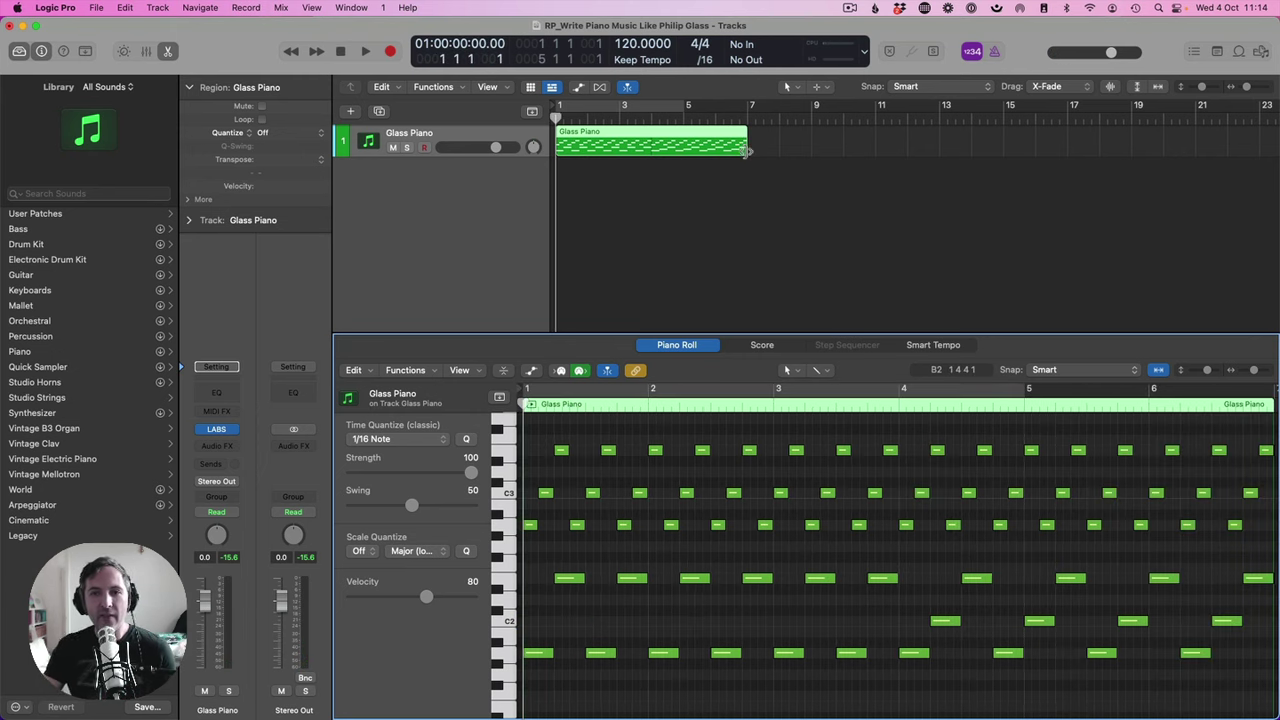
# - Extend the Glass Piano region to bar 10 and copy the arpeggio notes of bars 4–6 to start at bar 7
pyautogui.moveTo(748, 150); pyautogui.dragTo(846, 150)
pyautogui.hscroll(2, 1010, 500)
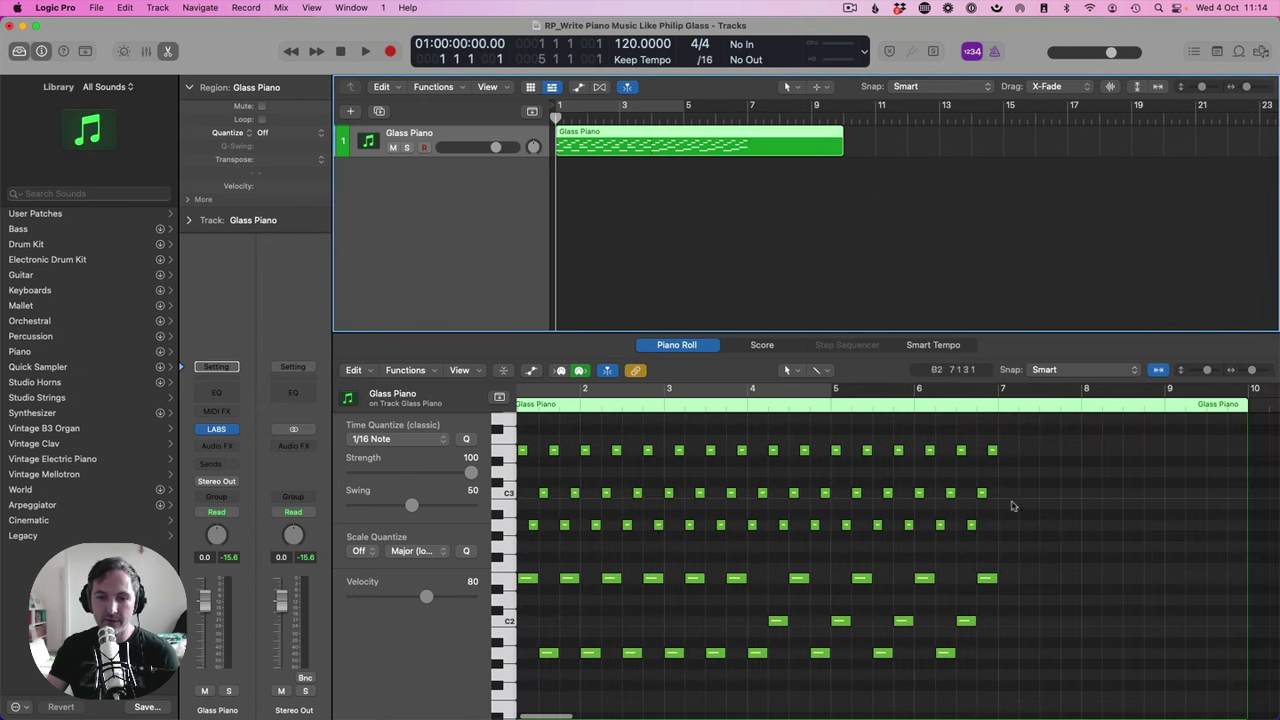
pyautogui.moveTo(1059, 543); pyautogui.dragTo(749, 440)
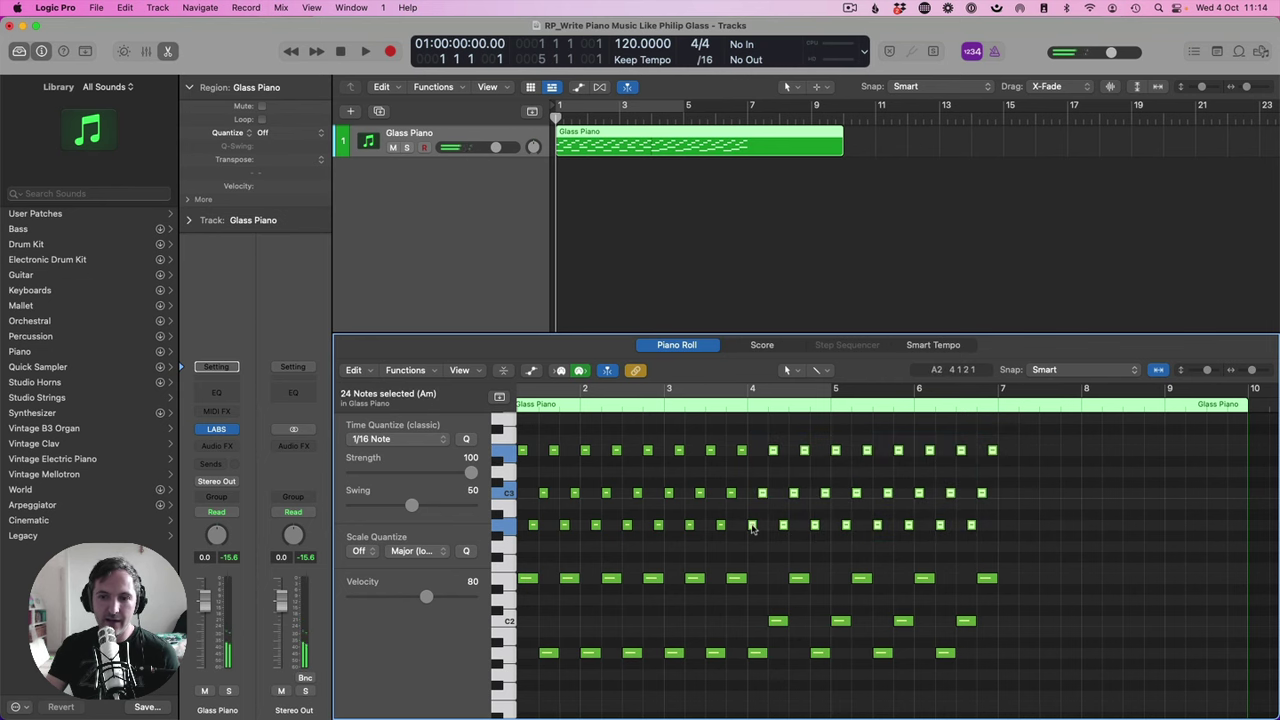
pyautogui.moveTo(752, 528); pyautogui.dragTo(1003, 530)
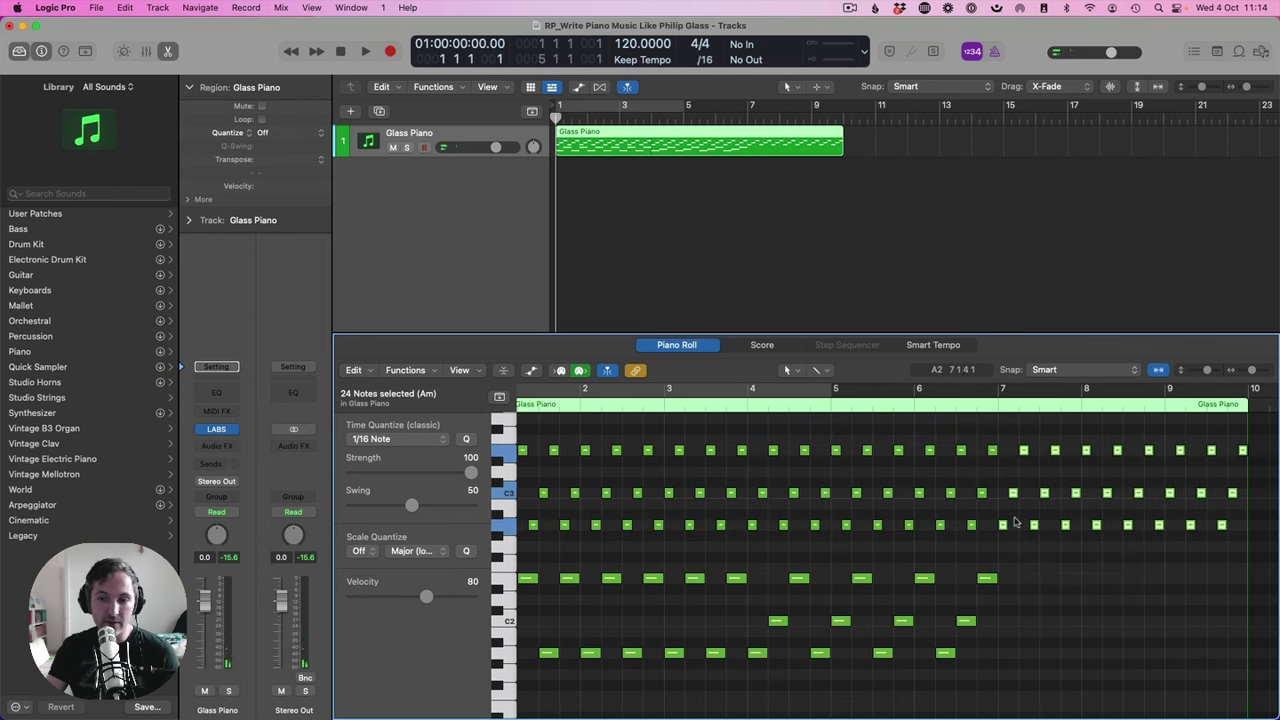
# - Copy the bass notes of bars 4–6 to start at bar 7
pyautogui.click(675, 620)
pyautogui.hscroll(5, 675, 620)
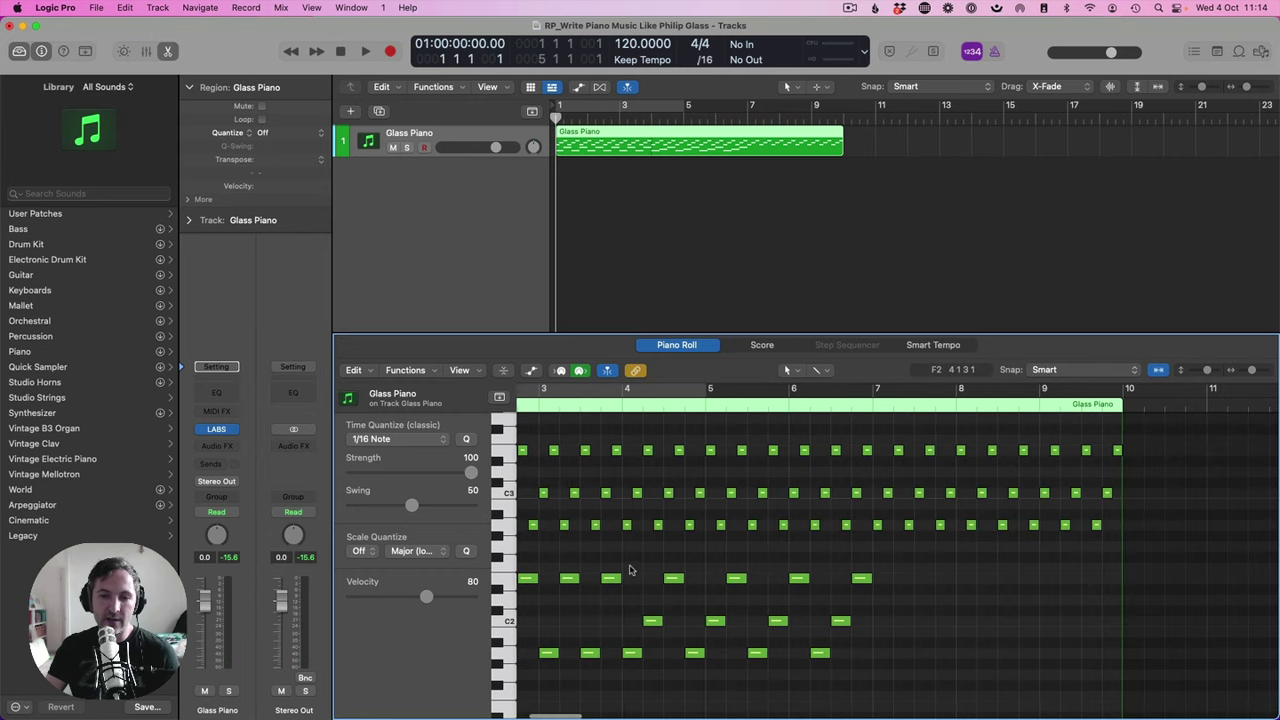
pyautogui.moveTo(630, 570); pyautogui.dragTo(908, 594)
pyautogui.scroll(-3, 908, 594)
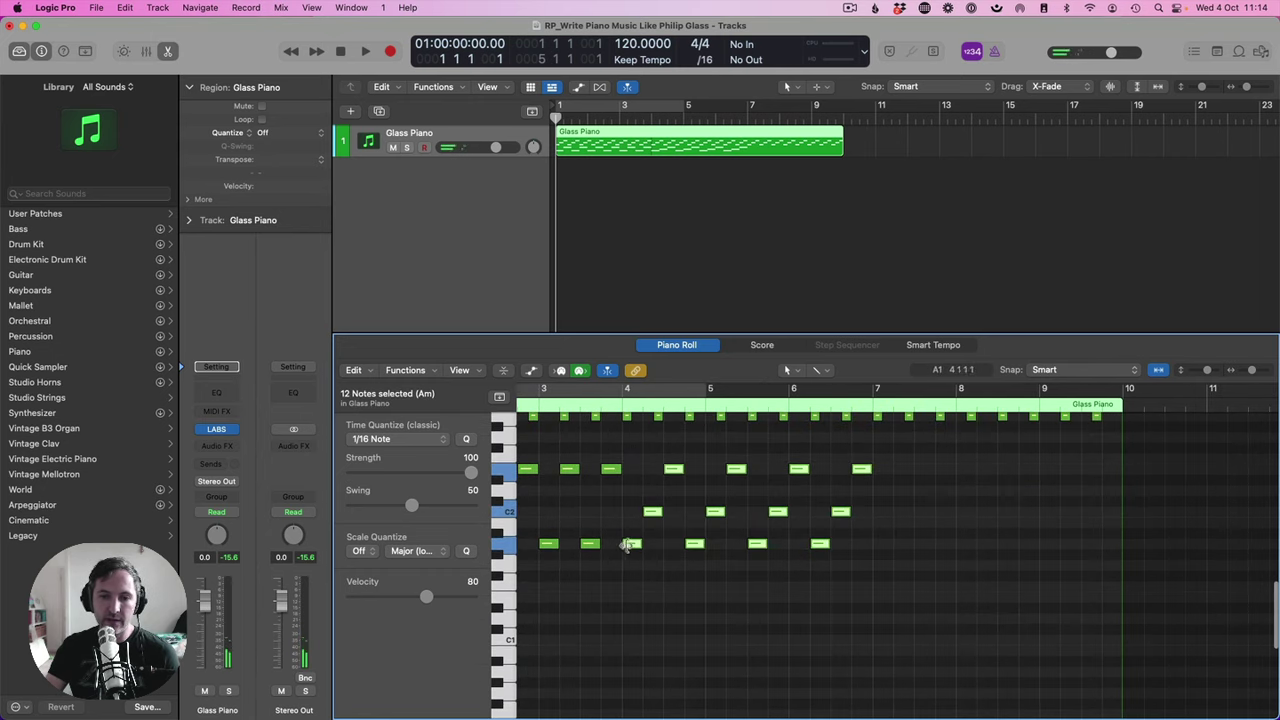
pyautogui.moveTo(760, 548); pyautogui.dragTo(1011, 550)
pyautogui.scroll(5, 943, 534)
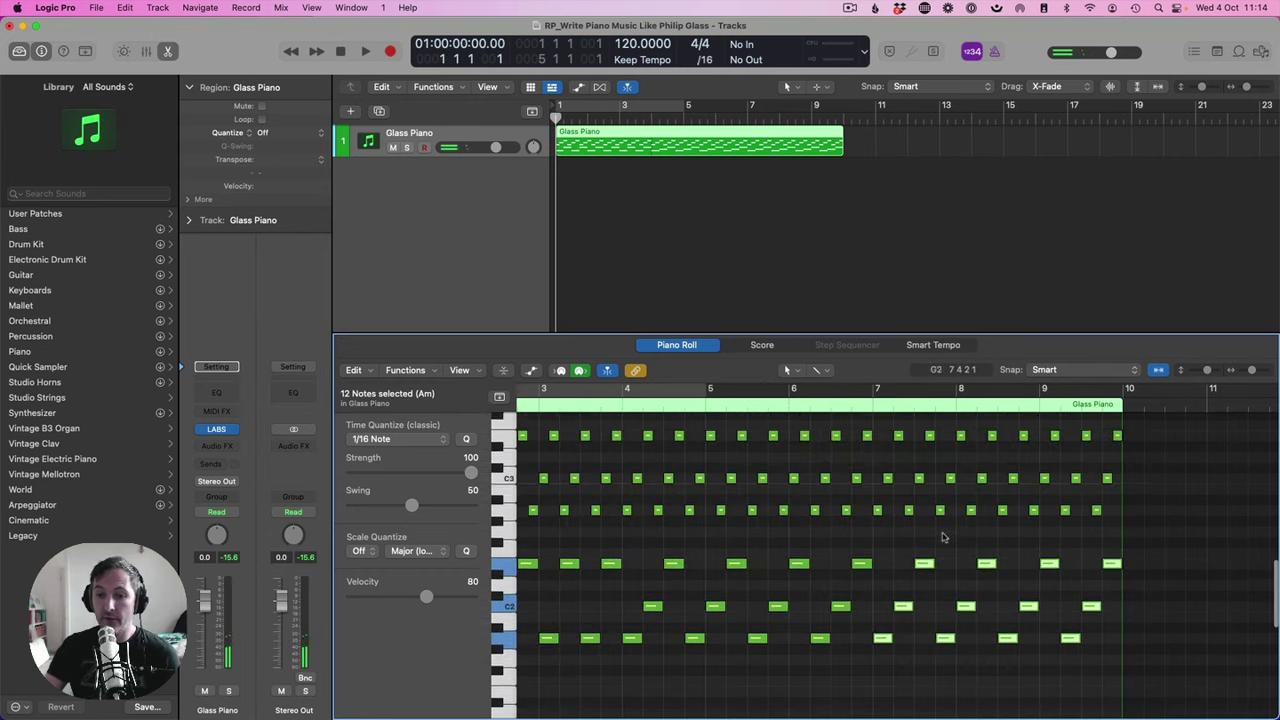
pyautogui.scroll(-3, 940, 558)
pyautogui.click(898, 551)
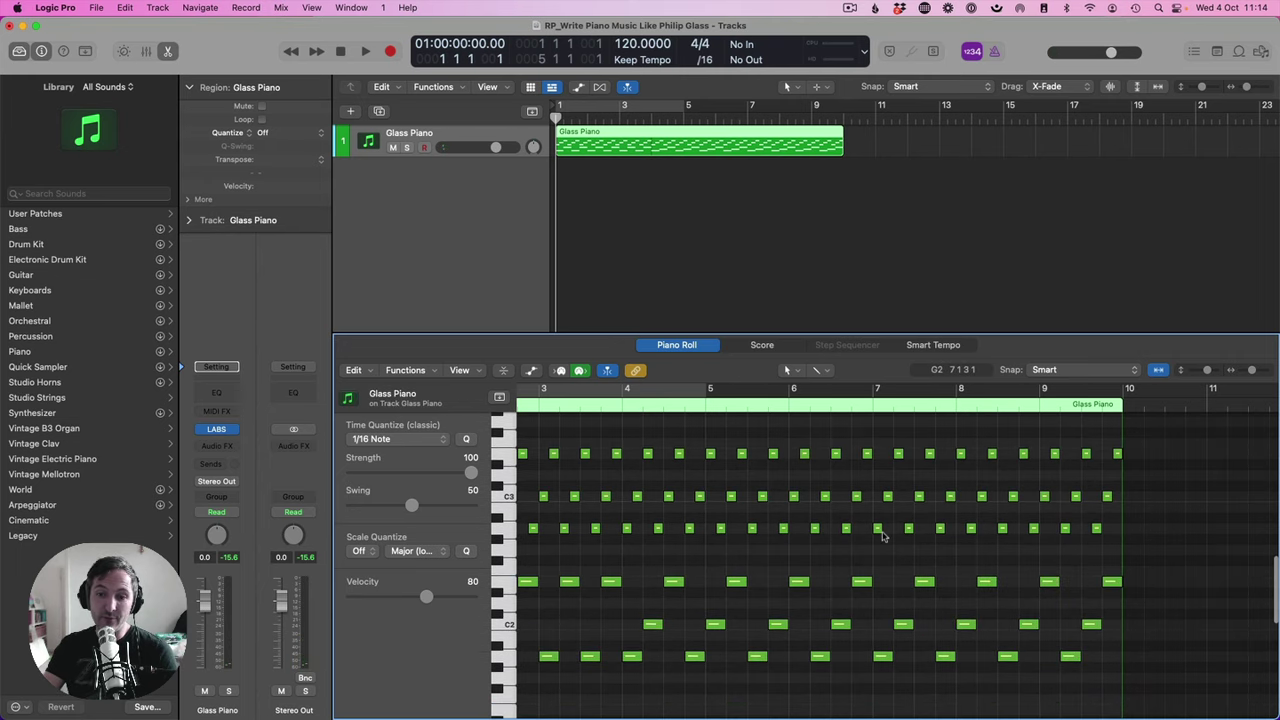
# - Raise the fourth arpeggio note of bar 7 an octave to A3 and delete all arpeggio notes after it
pyautogui.scroll(3, 905, 560)
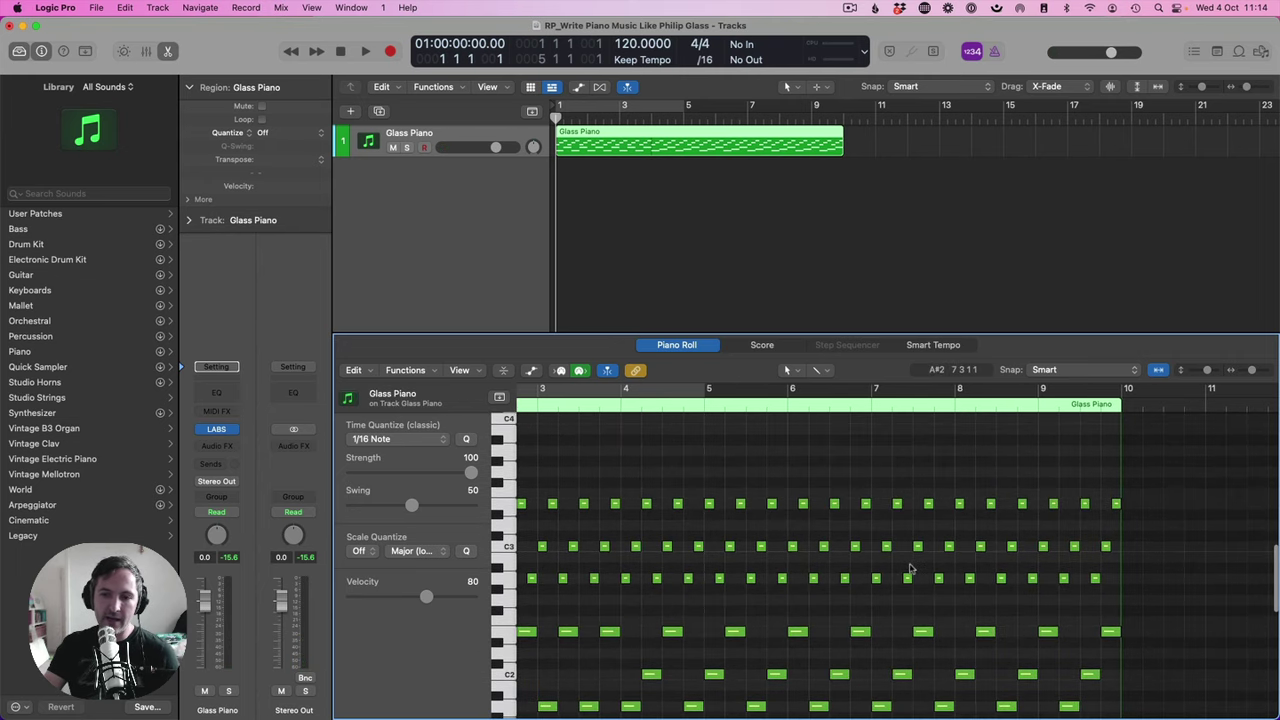
pyautogui.moveTo(907, 580); pyautogui.dragTo(909, 456)
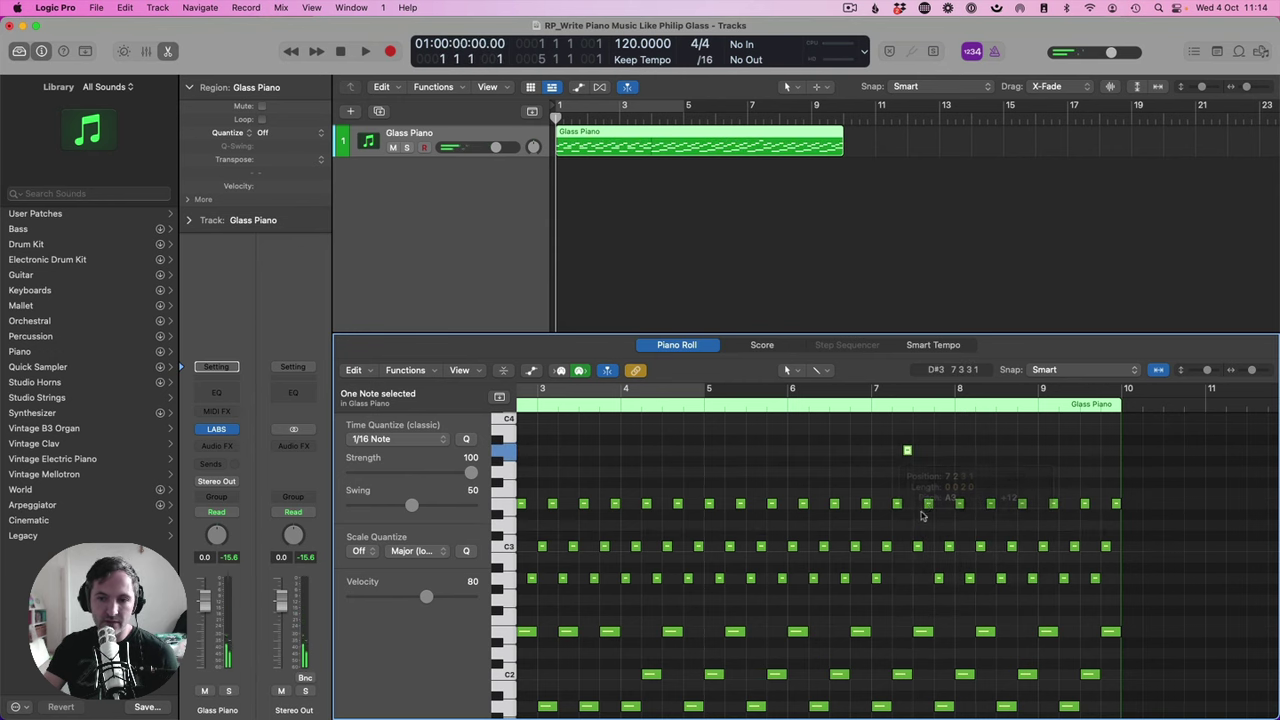
pyautogui.moveTo(995, 549); pyautogui.dragTo(1143, 594)
pyautogui.press('Delete')
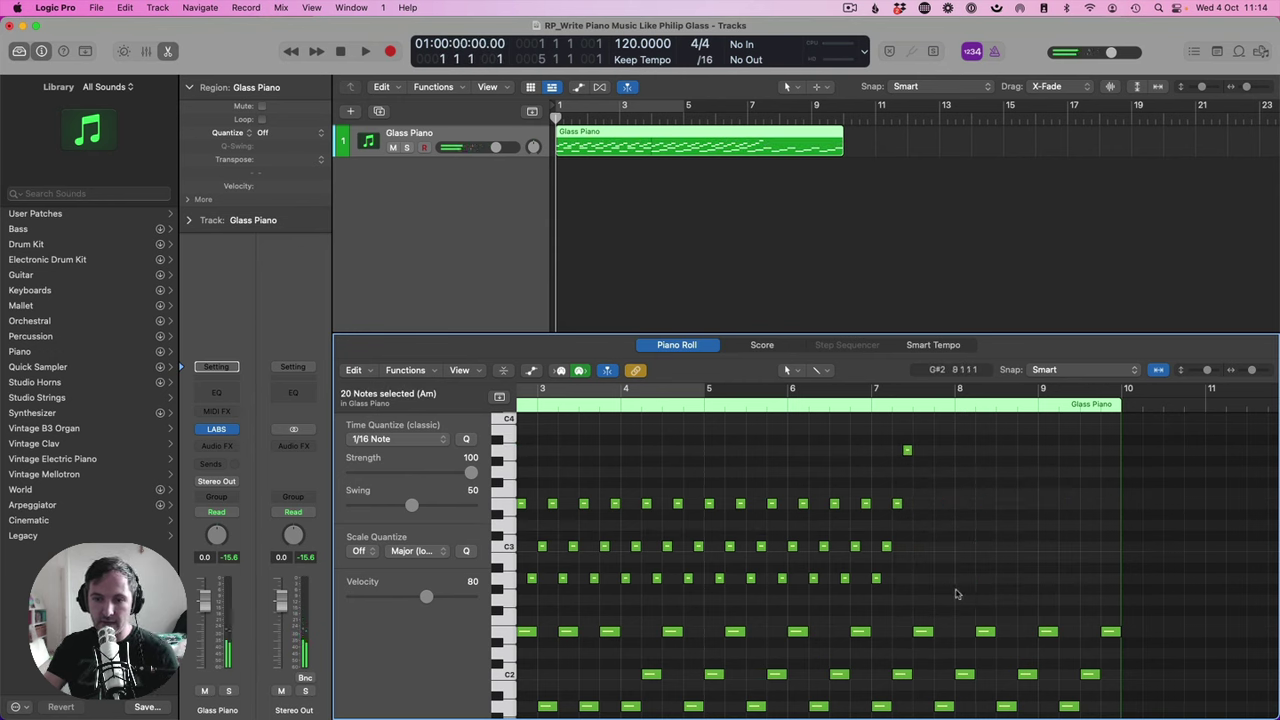
# - Repeat the four-note A2, C3, E3, A3 figure back to back to fill bars 7 to 9
pyautogui.moveTo(955, 594); pyautogui.dragTo(872, 432)
pyautogui.moveTo(877, 581); pyautogui.dragTo(1085, 580)
pyautogui.moveTo(1048, 540); pyautogui.dragTo(1048, 540)
# - Play the piece from the beginning and add sustain at 127 from the start of bar 7
pyautogui.press('space')
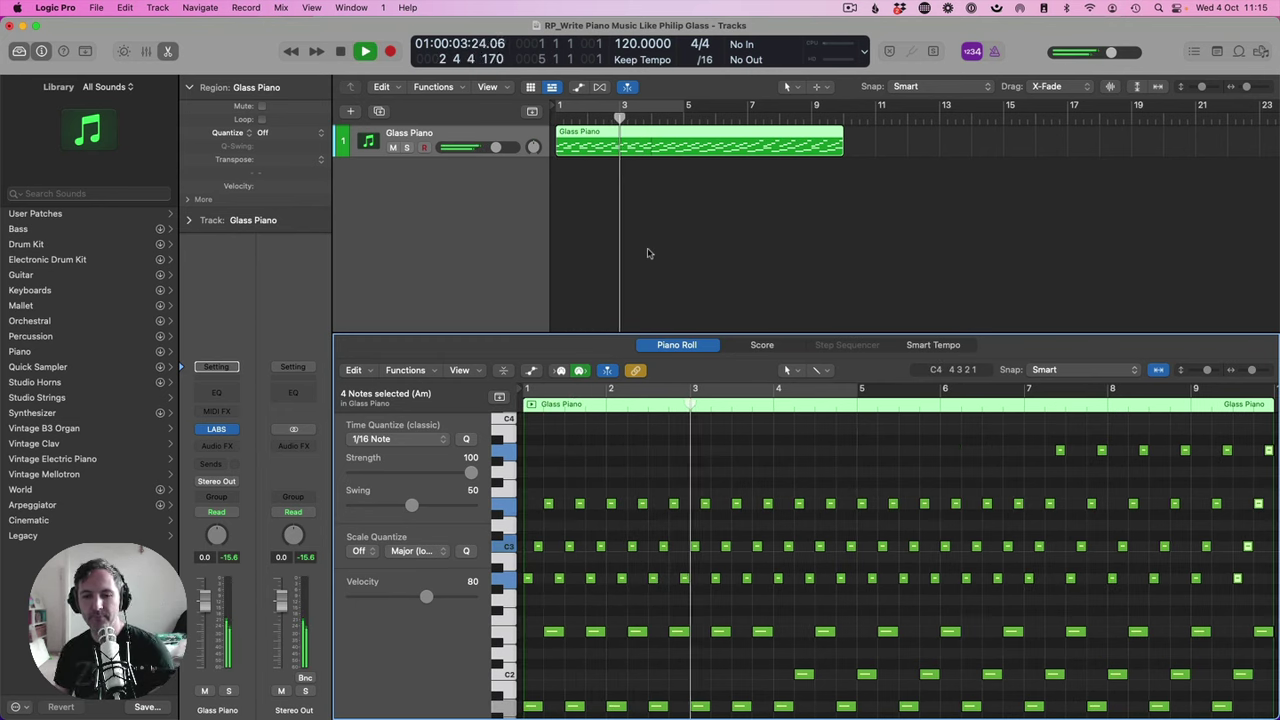
pyautogui.press('a')
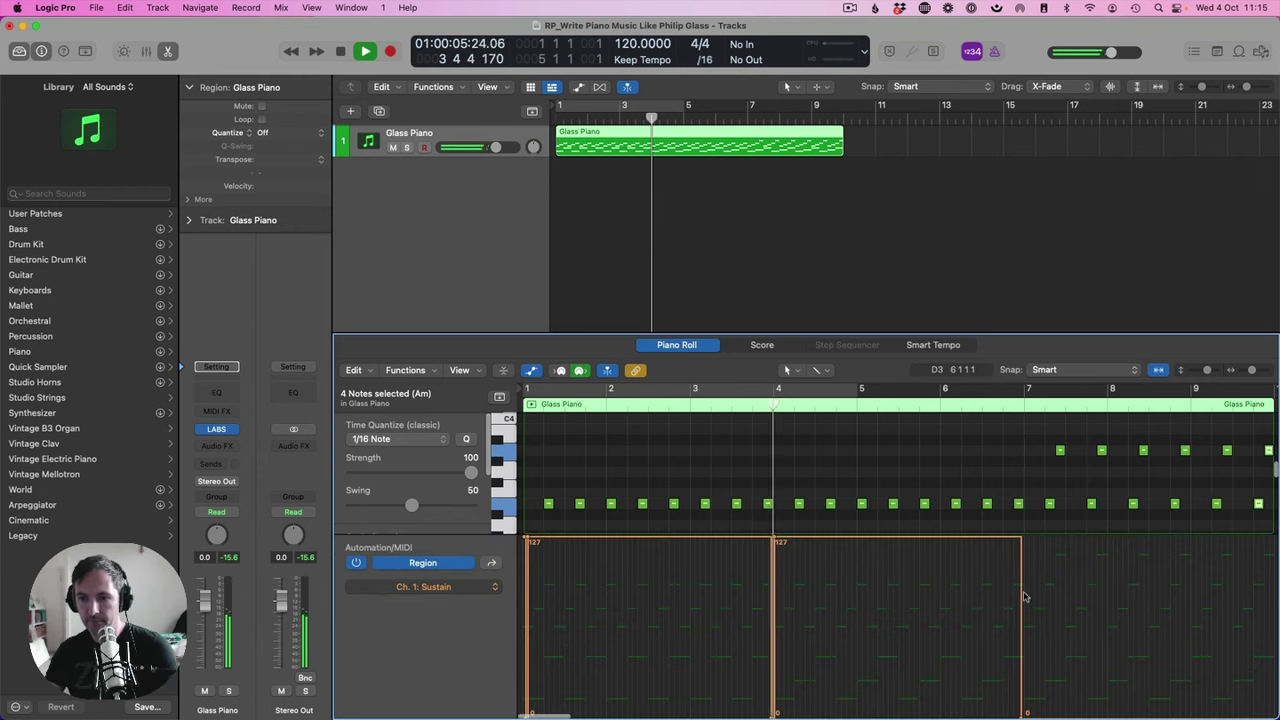
pyautogui.click(1027, 541)
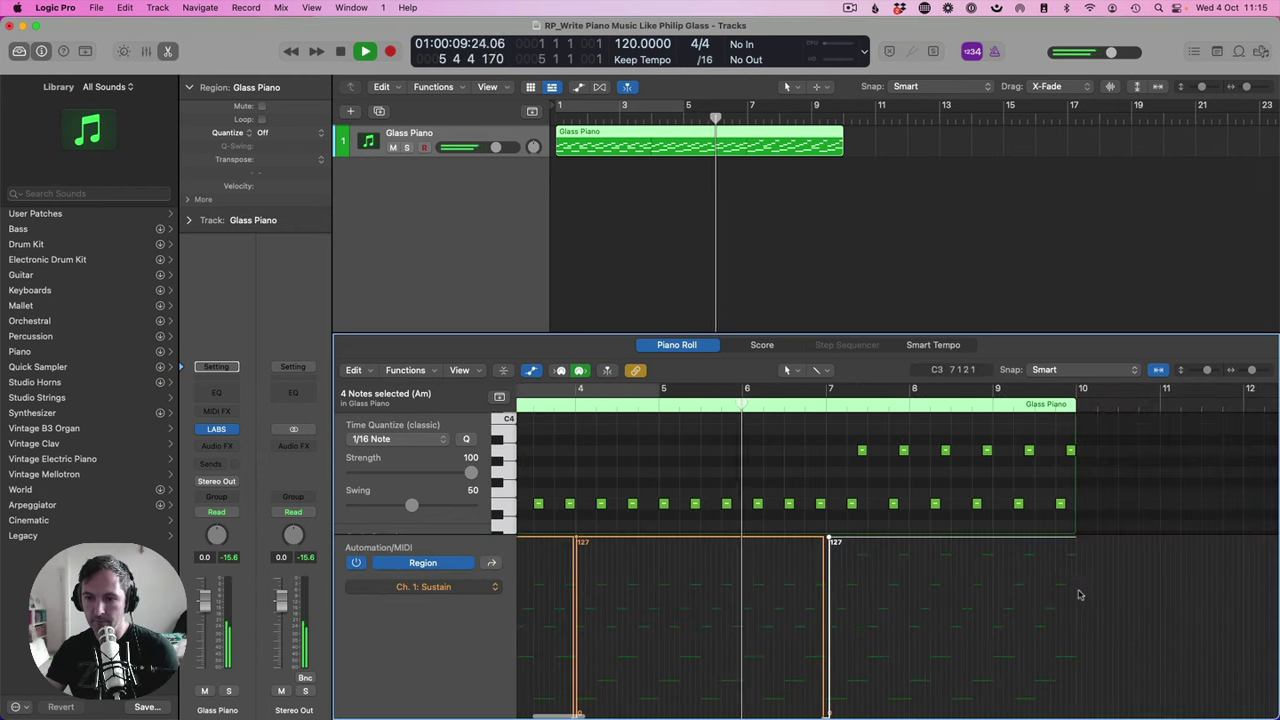
pyautogui.press('a')
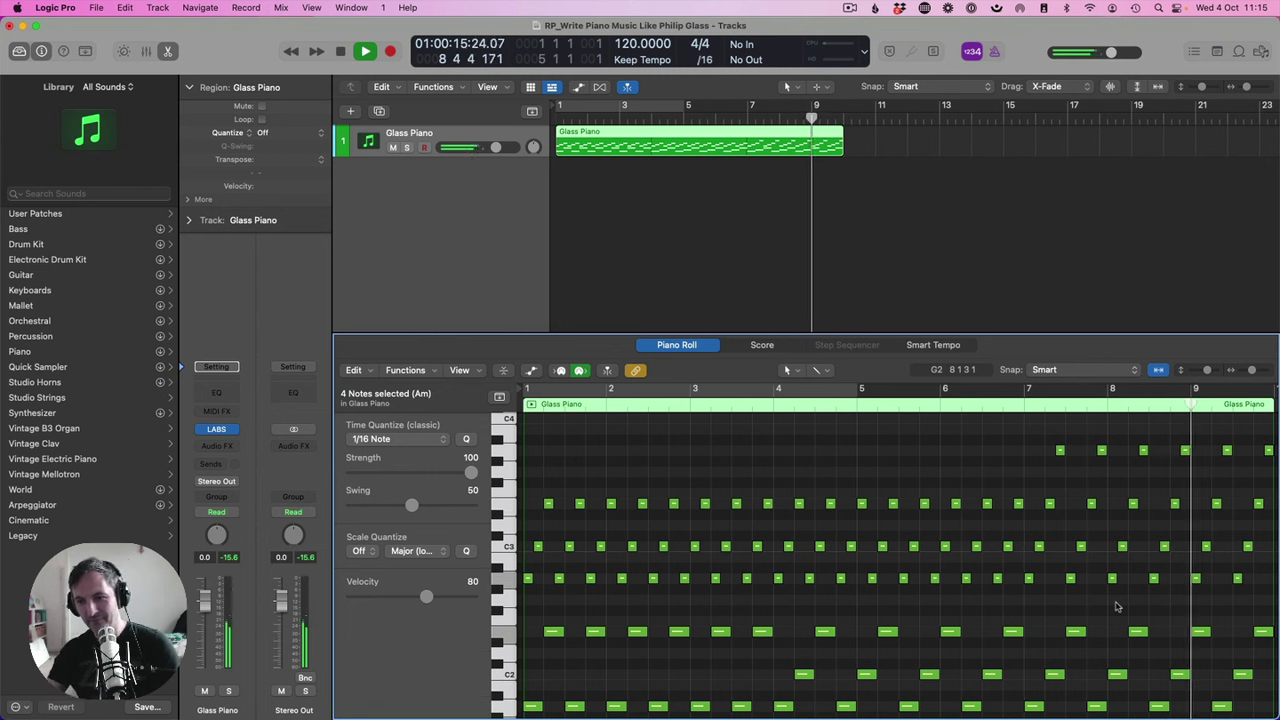
pyautogui.press('space')
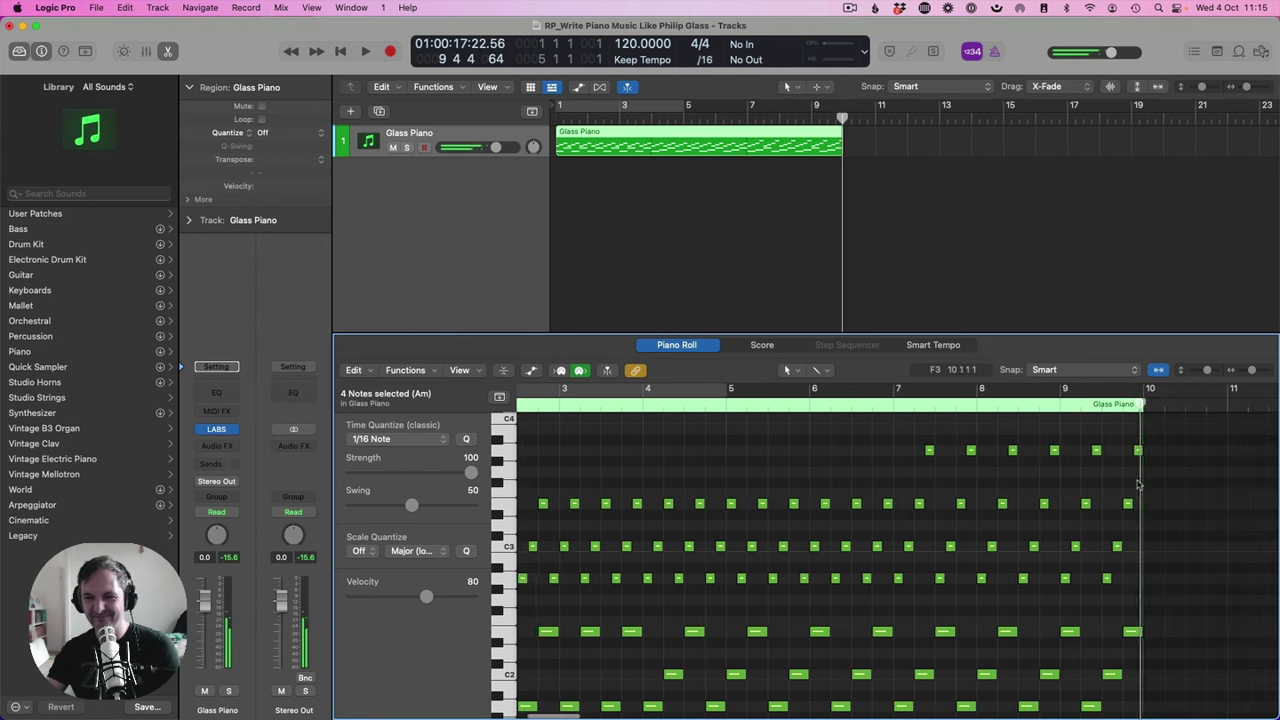
# - Extend the Glass Piano region to bar 13 and copy the alternating bass notes of bars 1–3 to start at bar 10
pyautogui.moveTo(845, 152); pyautogui.dragTo(932, 150)
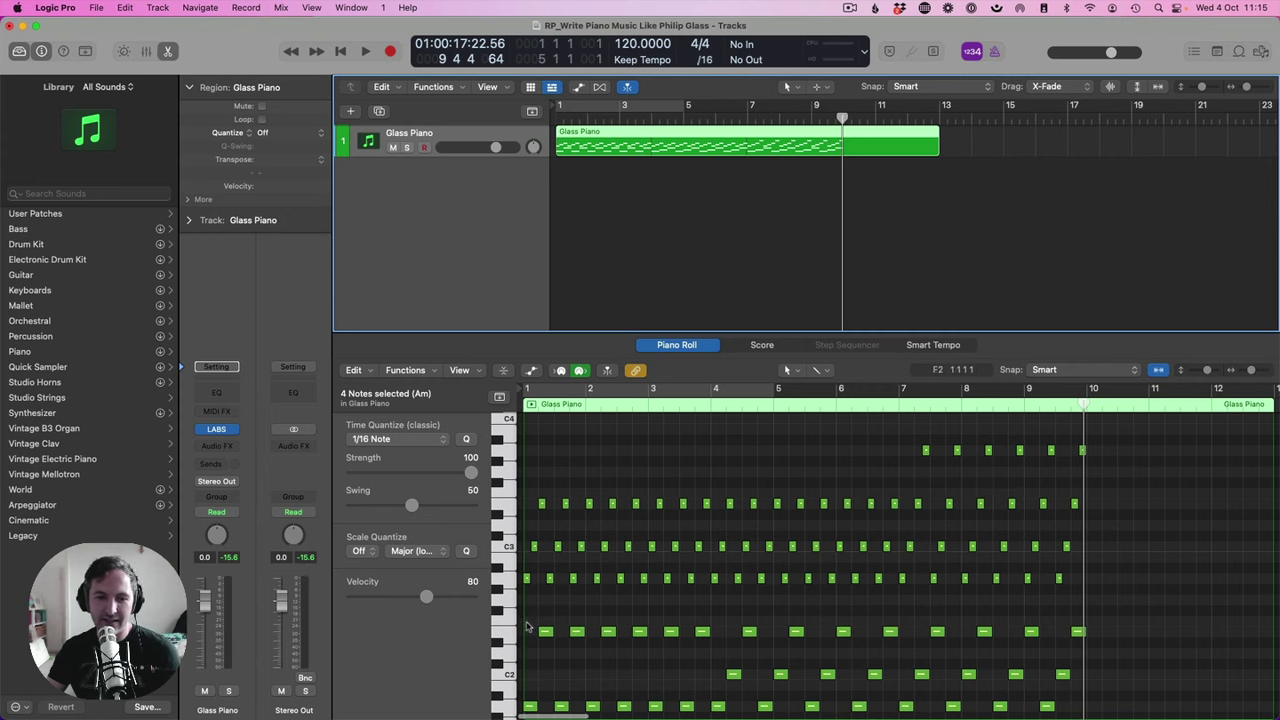
pyautogui.moveTo(527, 627); pyautogui.dragTo(704, 665)
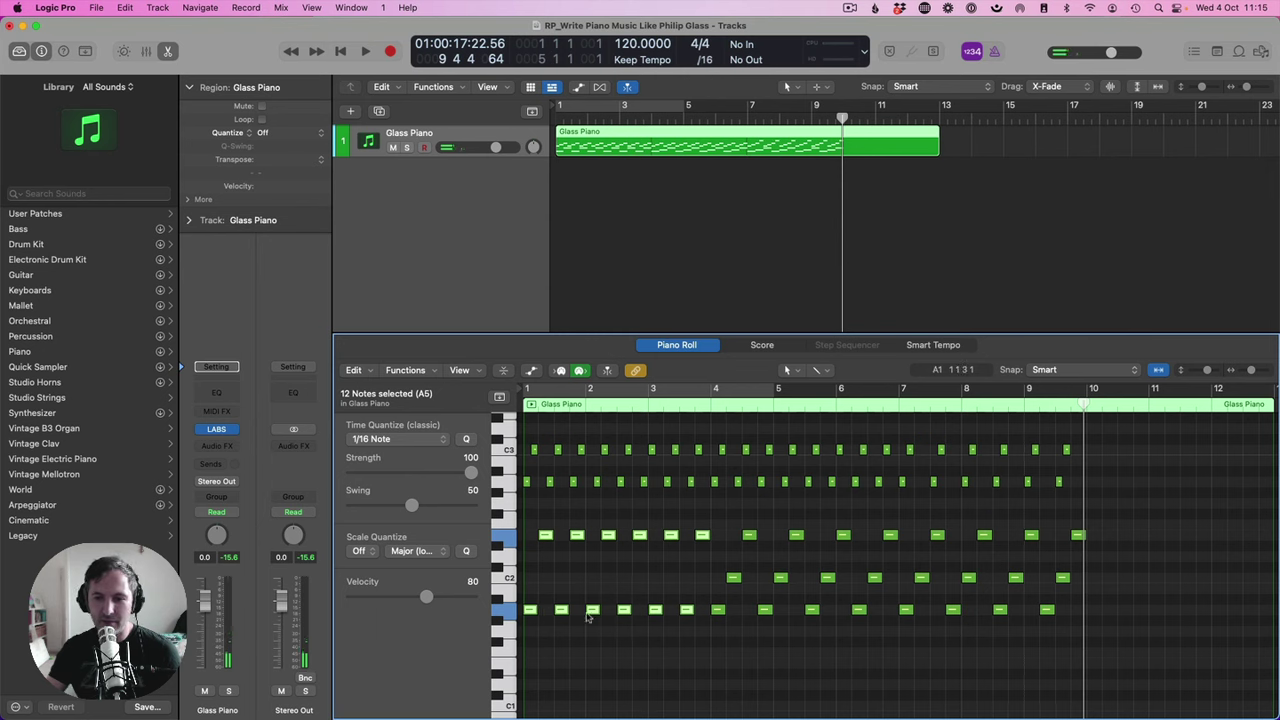
pyautogui.moveTo(590, 617); pyautogui.dragTo(1094, 613)
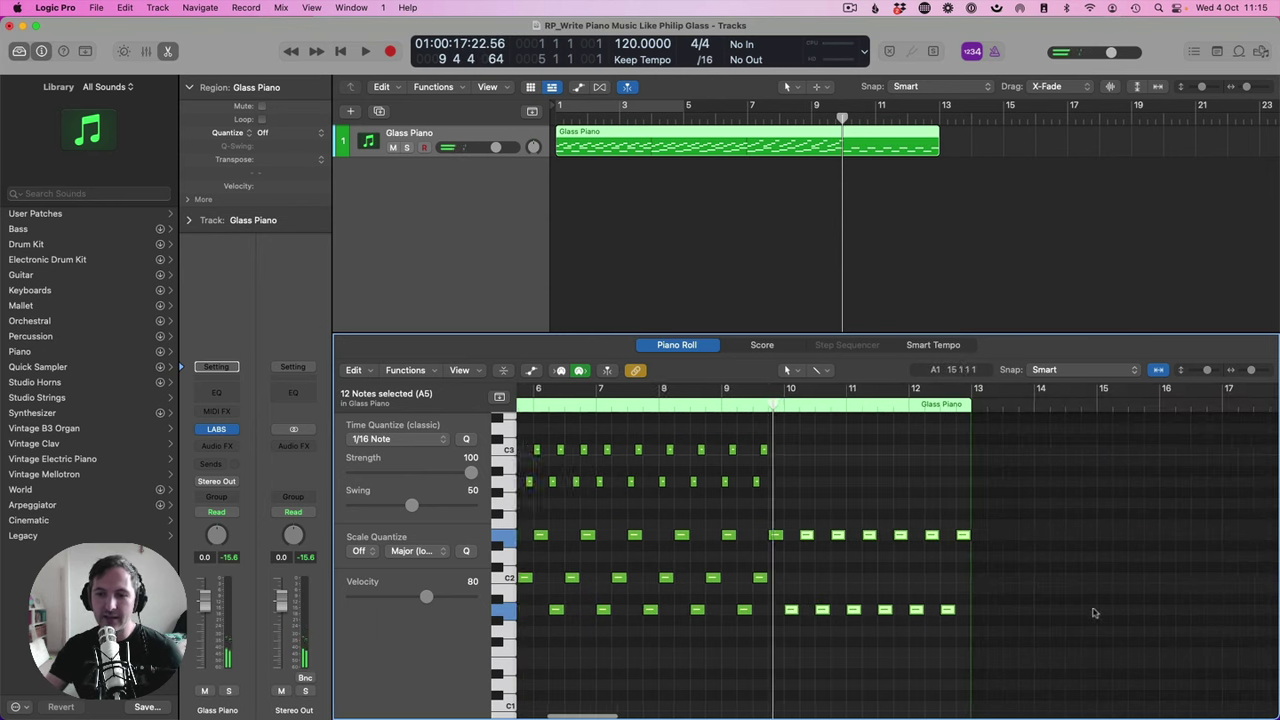
# - Copy the last A2 arpeggio note to the start of bar 10 and shorten the copy to a sixteenth note
pyautogui.hscroll(3, 1000, 605)
pyautogui.scroll(5, 801, 562)
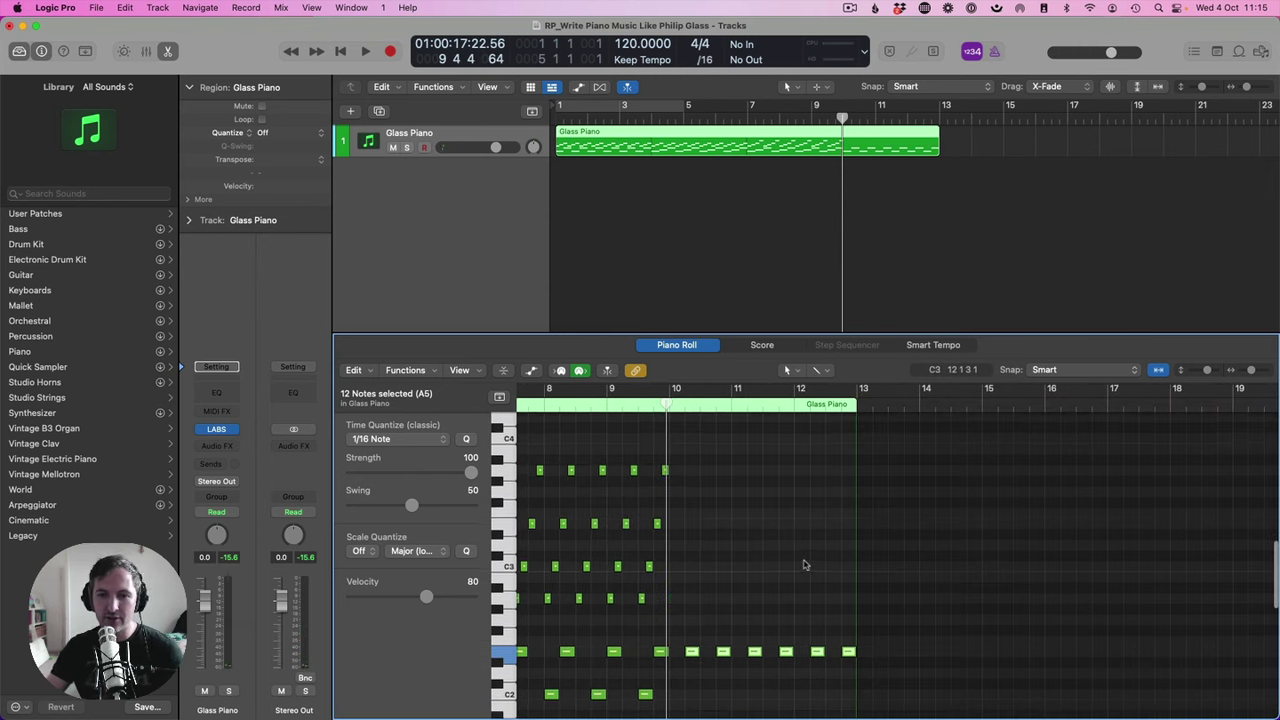
pyautogui.hscroll(-2, 790, 575)
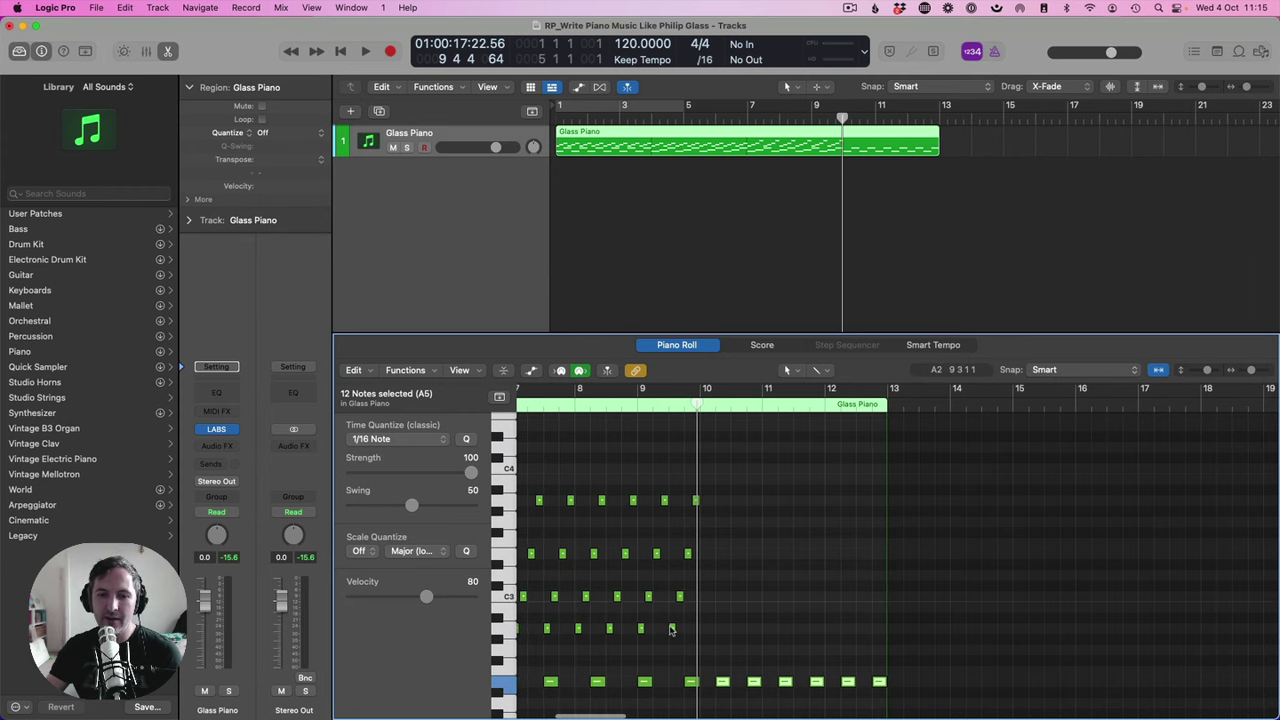
pyautogui.moveTo(674, 629); pyautogui.dragTo(706, 631)
pyautogui.scroll(-5, 731, 634)
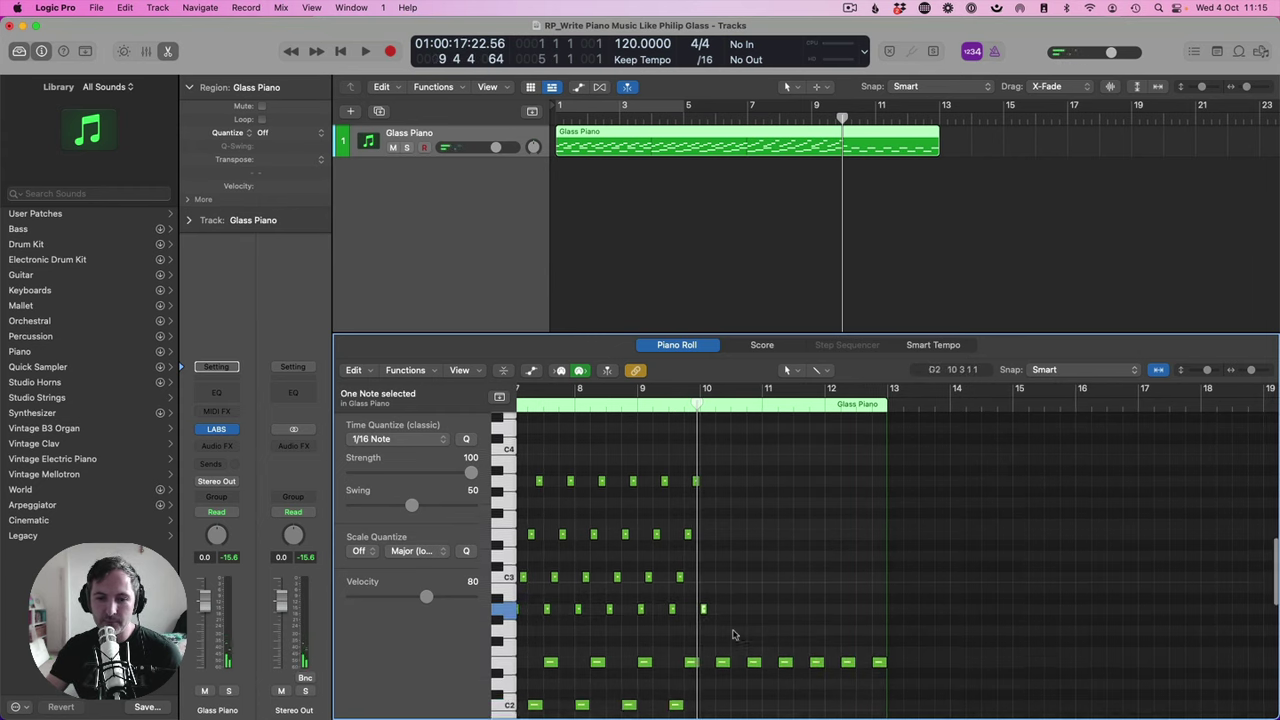
pyautogui.click(1266, 370)
pyautogui.moveTo(737, 521); pyautogui.dragTo(722, 521)
pyautogui.scroll(2, 720, 540)
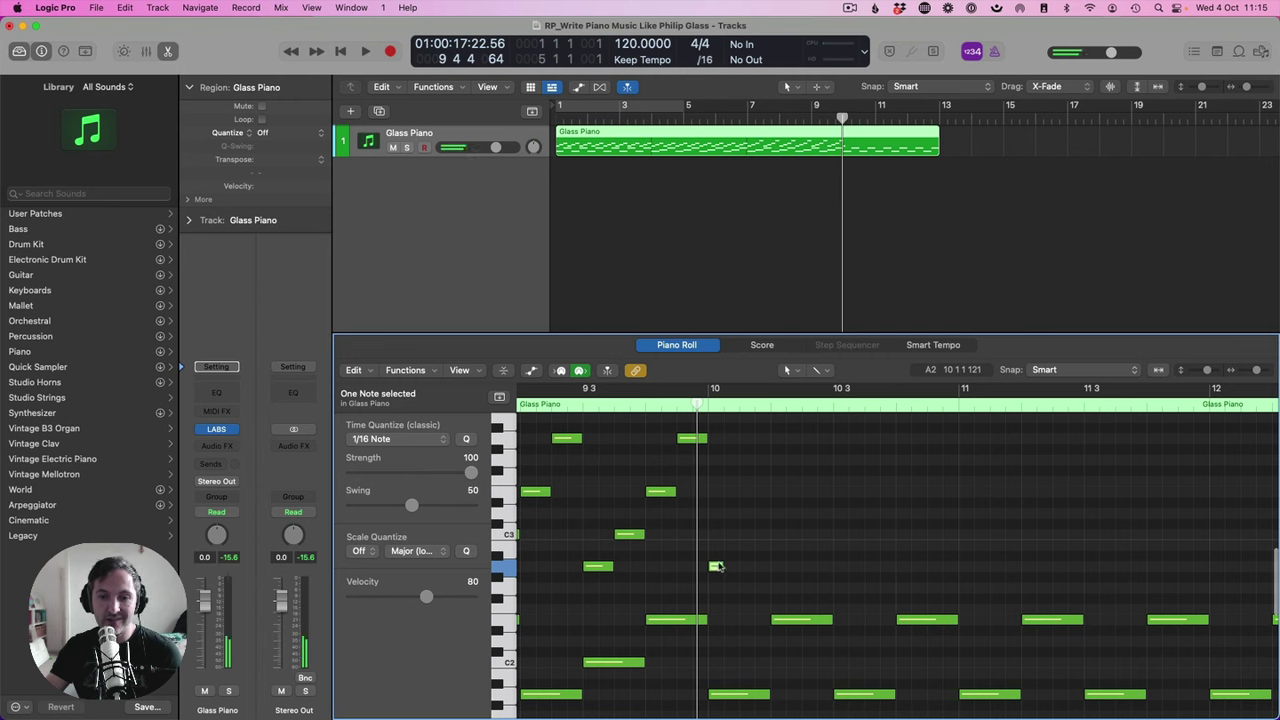
# - Copy the sixteenth note onward from bar 10 as C3, E3, A3, E3, C3 to form a rising and falling six-note figure
pyautogui.moveTo(718, 567); pyautogui.dragTo(750, 498)
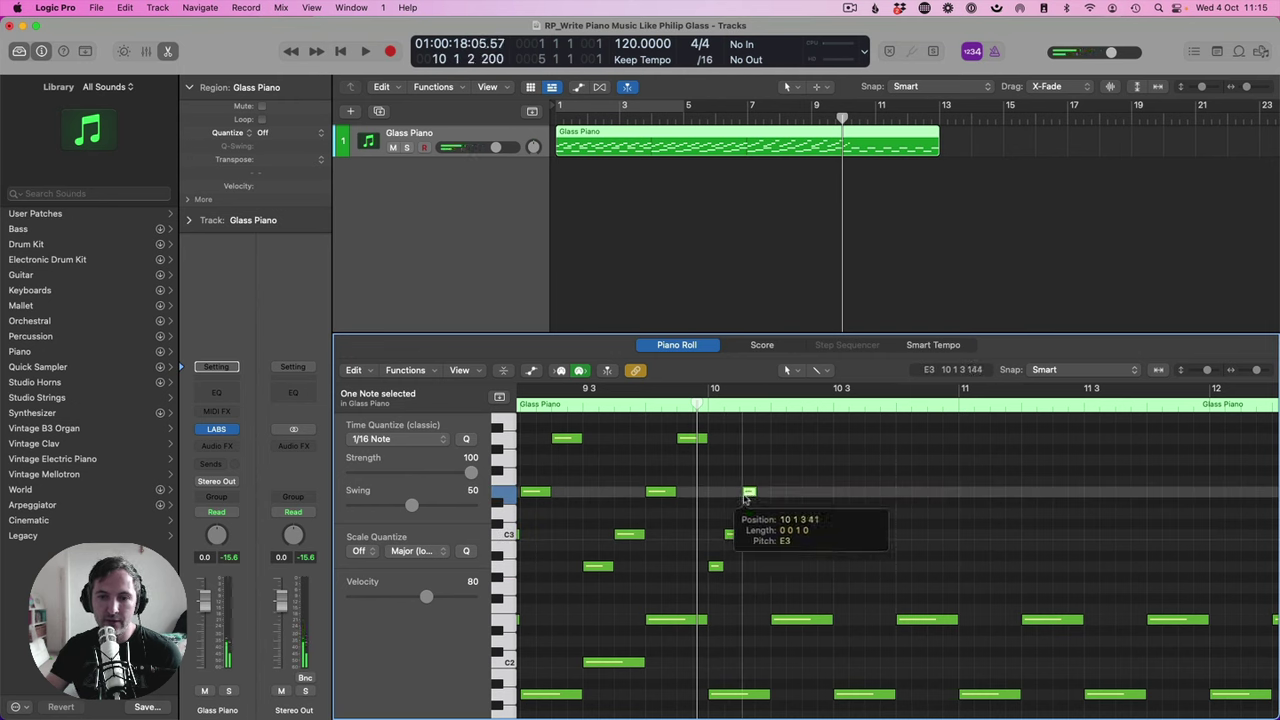
pyautogui.scroll(1, 757, 510)
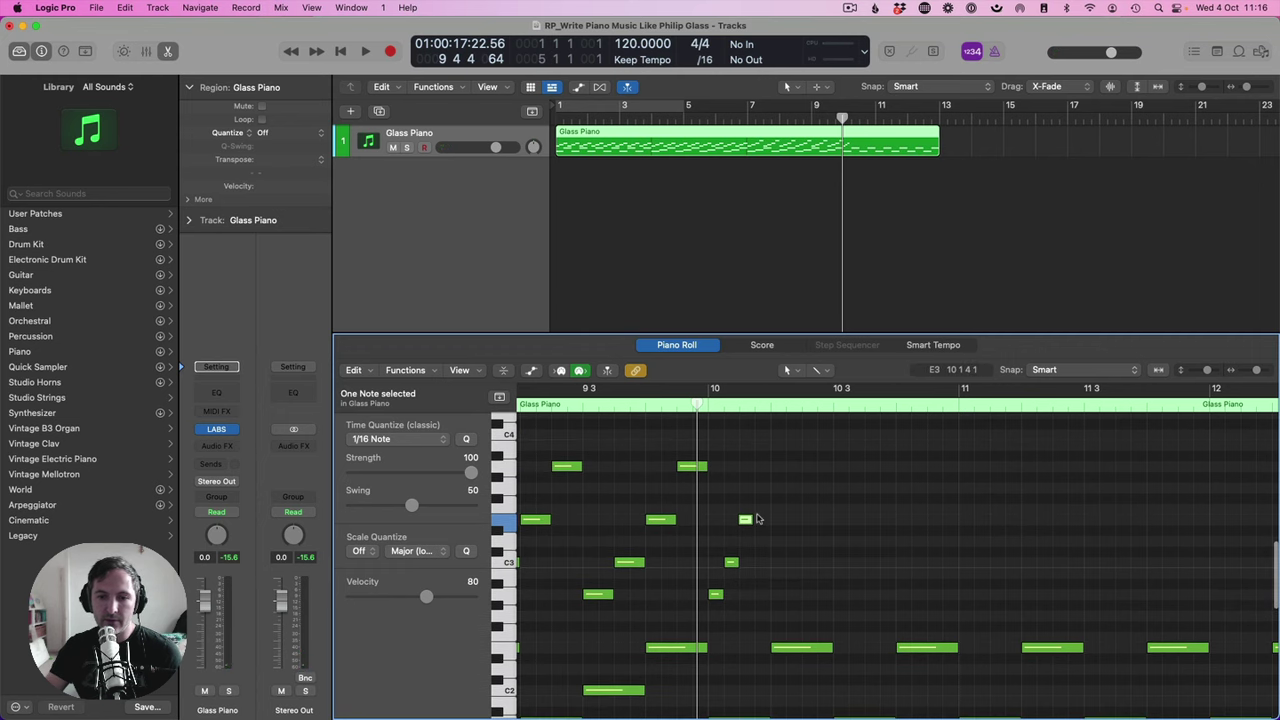
pyautogui.moveTo(747, 522); pyautogui.dragTo(797, 595)
pyautogui.scroll(1, 771, 506)
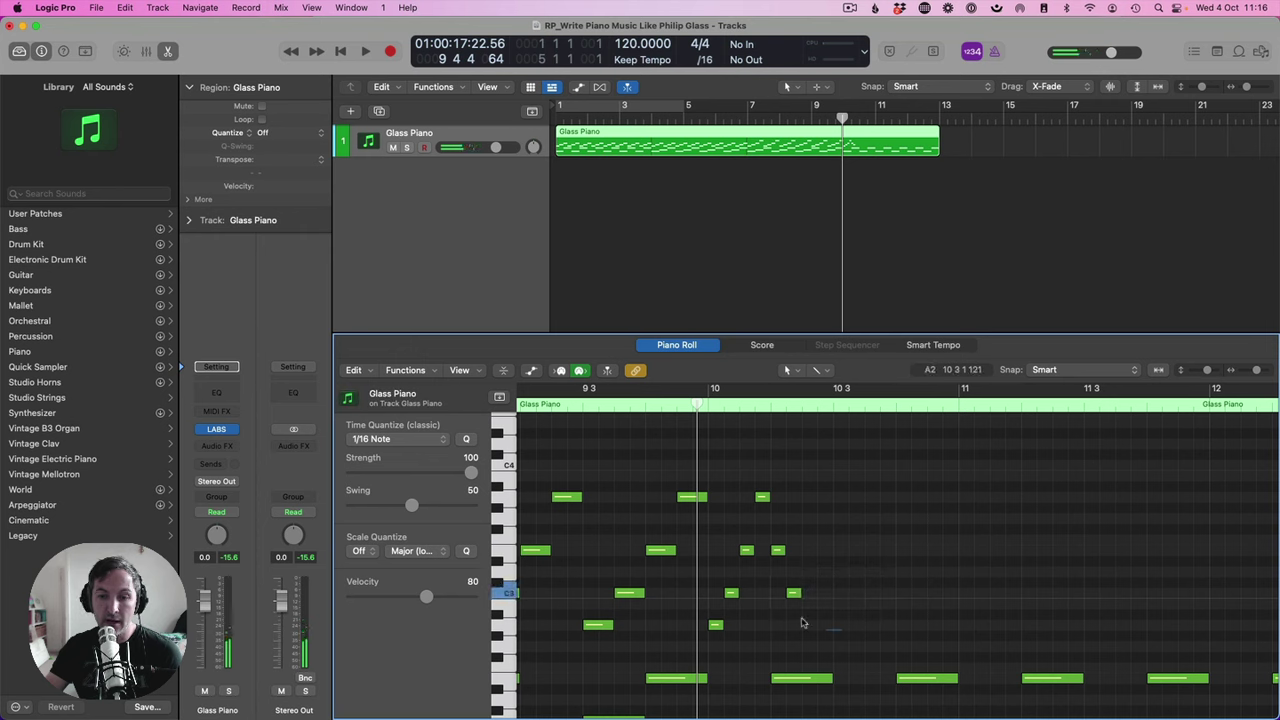
# - Repeat the six-note sixteenth figure back to back to fill bars 10 to 12
pyautogui.moveTo(844, 486); pyautogui.dragTo(810, 627)
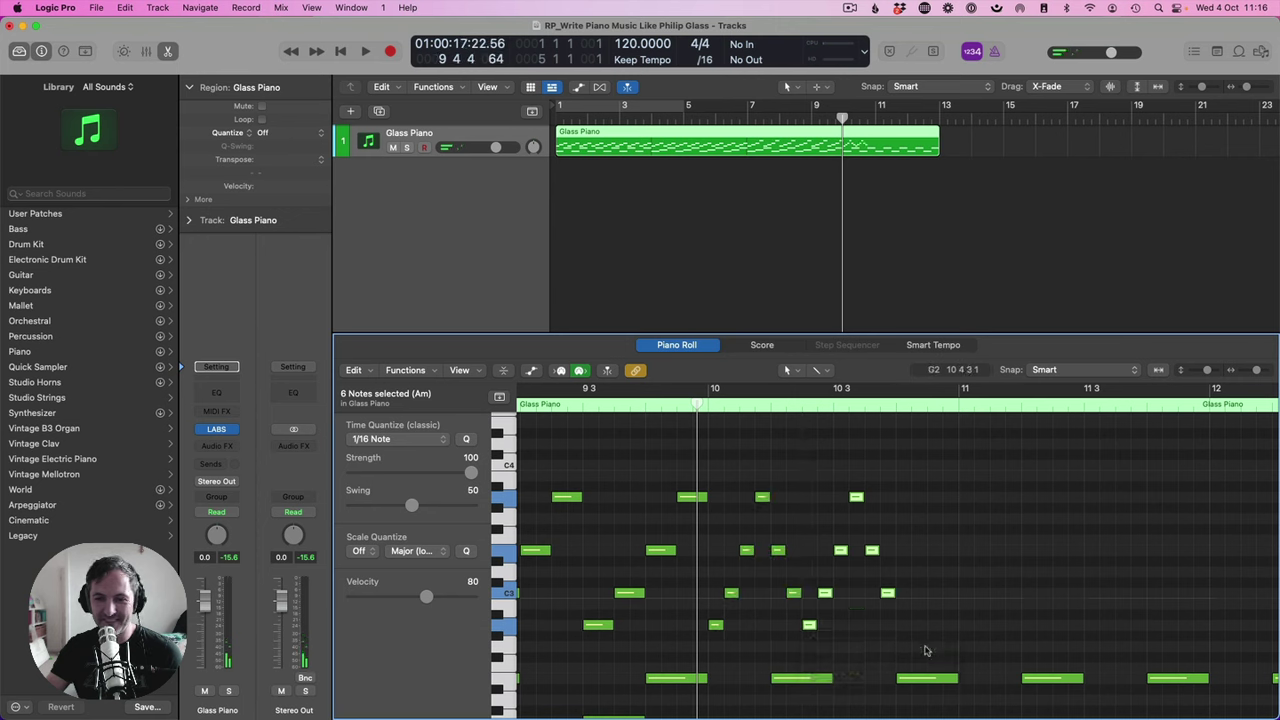
pyautogui.moveTo(918, 636); pyautogui.dragTo(710, 478)
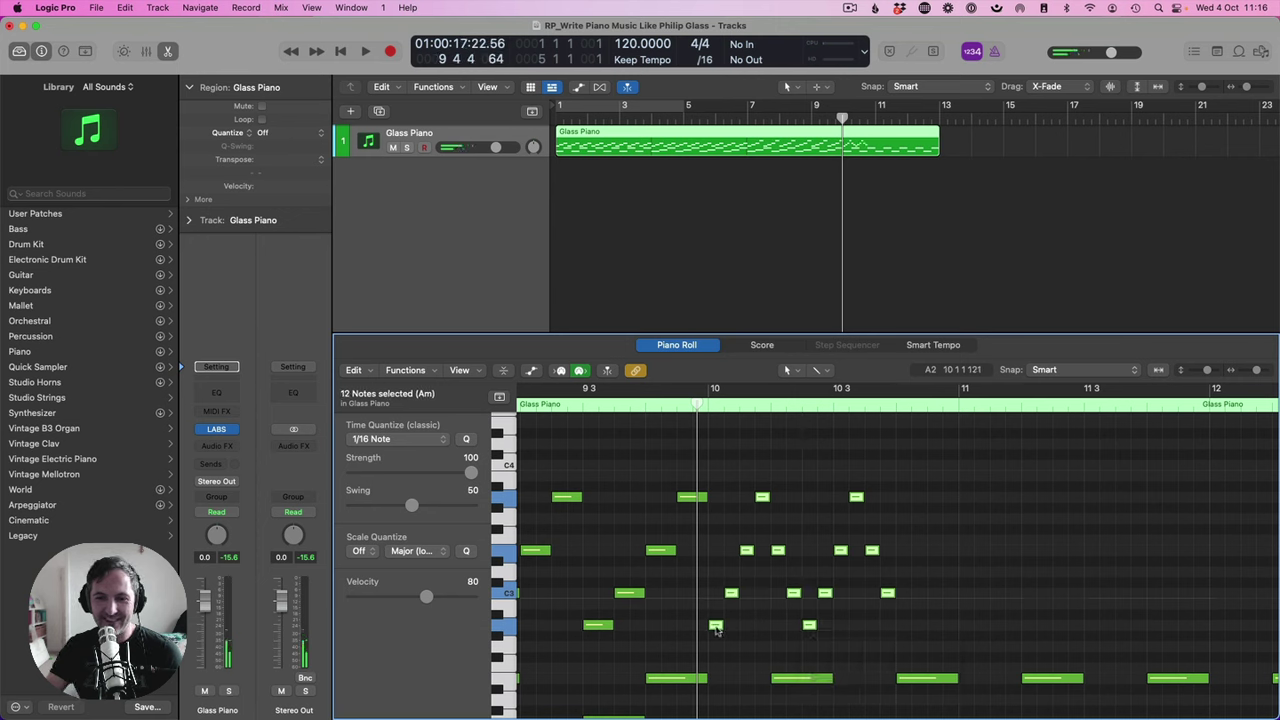
pyautogui.moveTo(716, 628); pyautogui.dragTo(1083, 627)
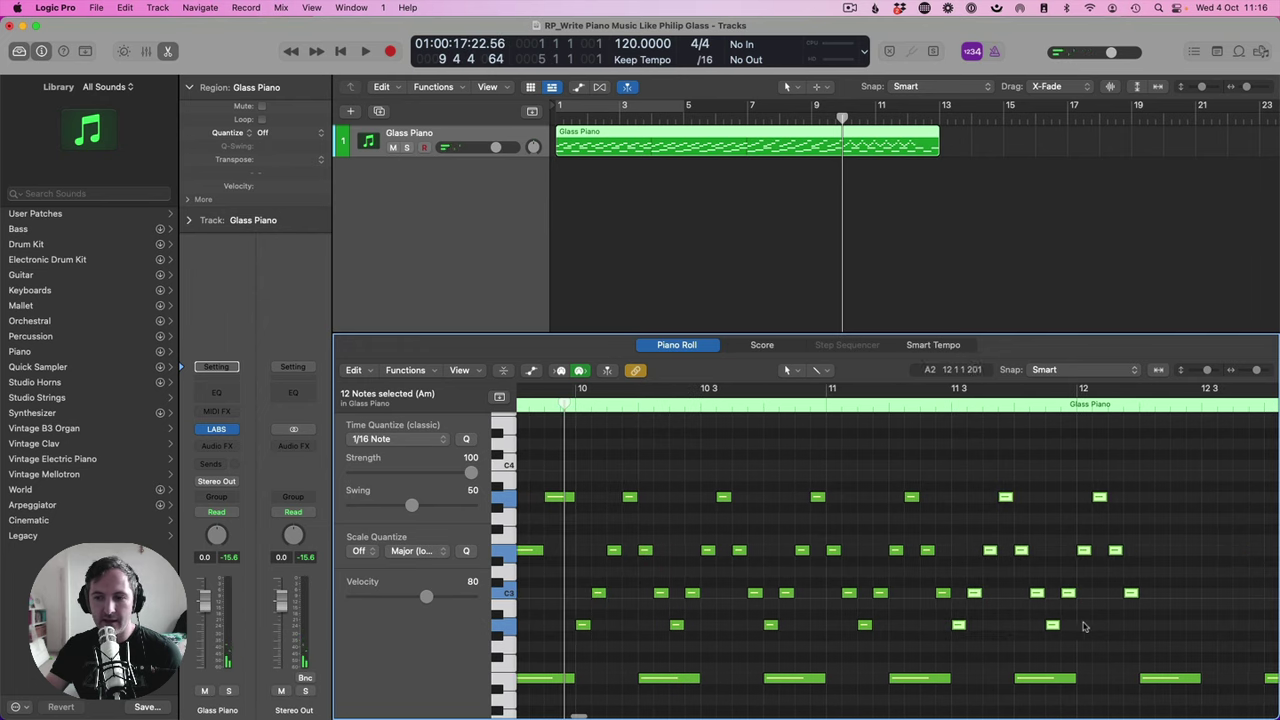
pyautogui.hscroll(5, 1083, 627)
pyautogui.moveTo(708, 626); pyautogui.dragTo(896, 628)
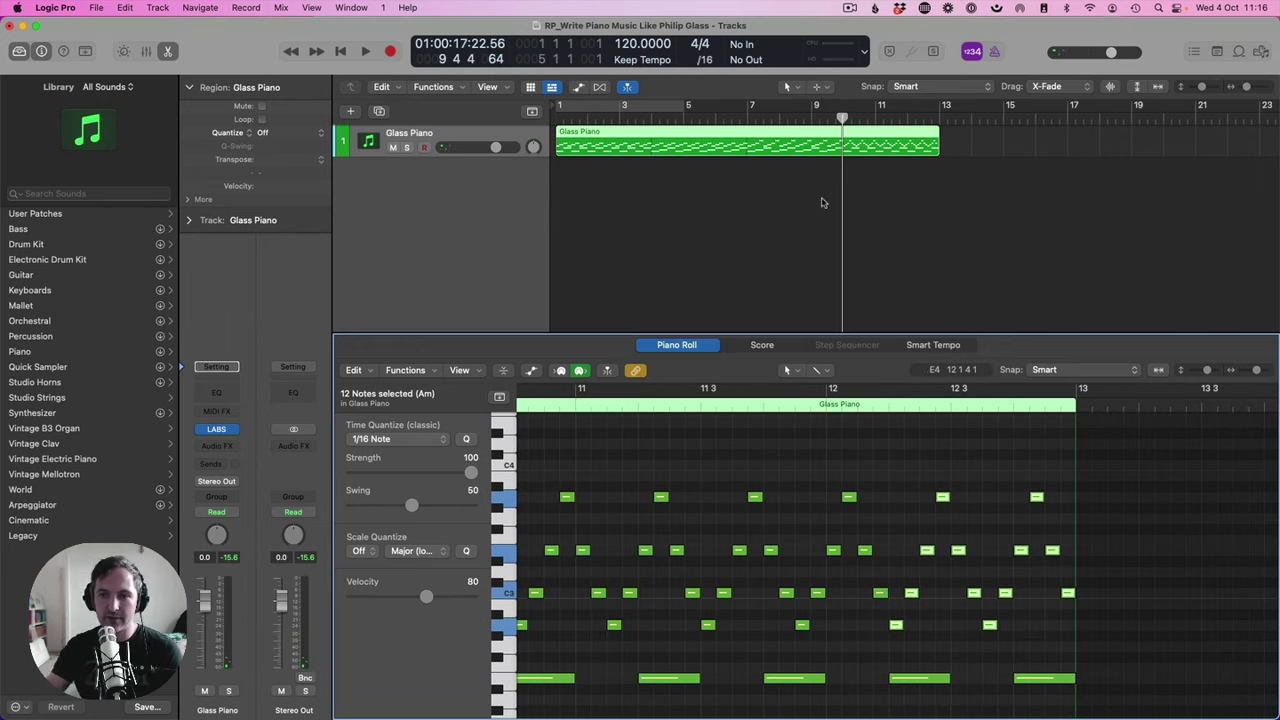
# - Play the whole piece from the beginning to the end of bar 12
pyautogui.press('Return')
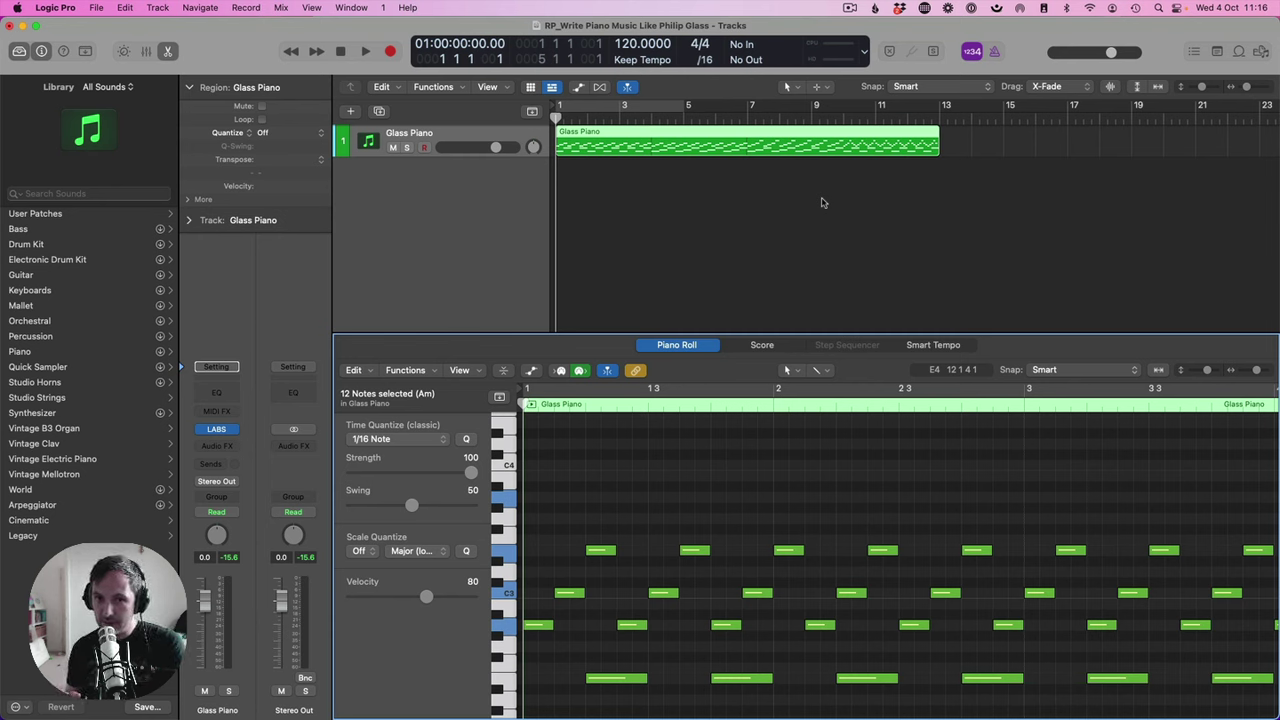
pyautogui.press('space')
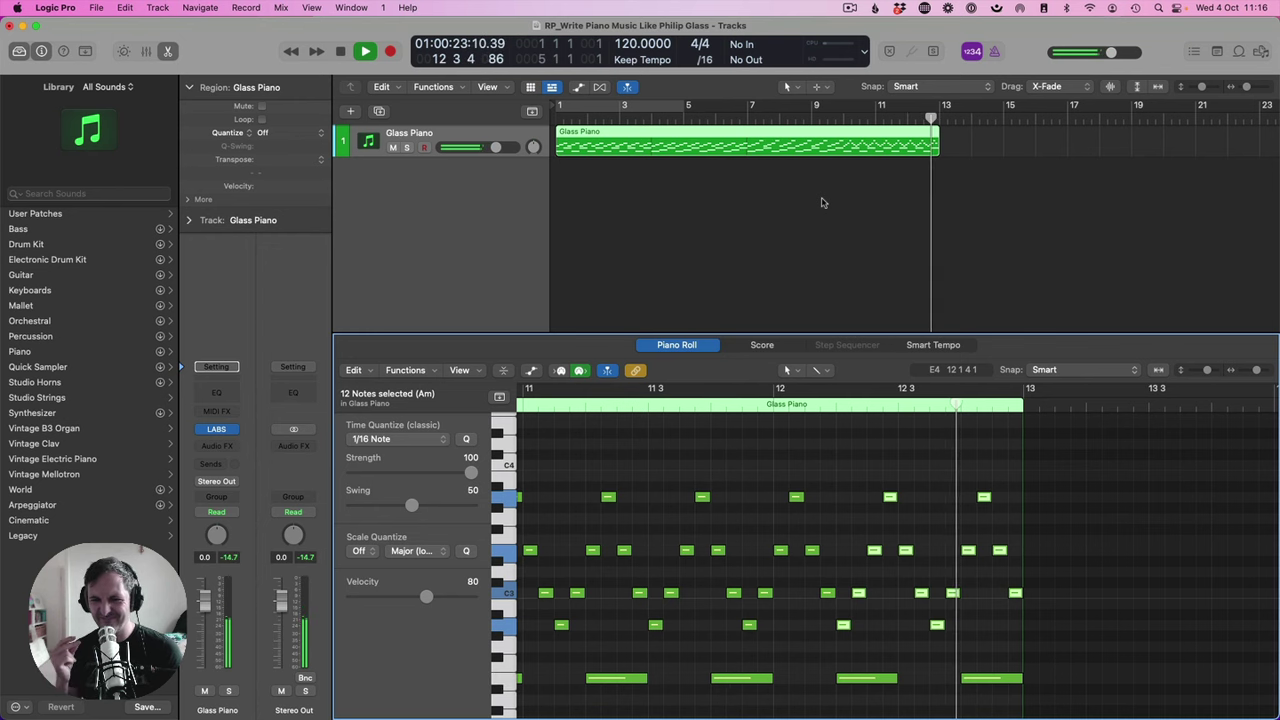
pyautogui.press('space')
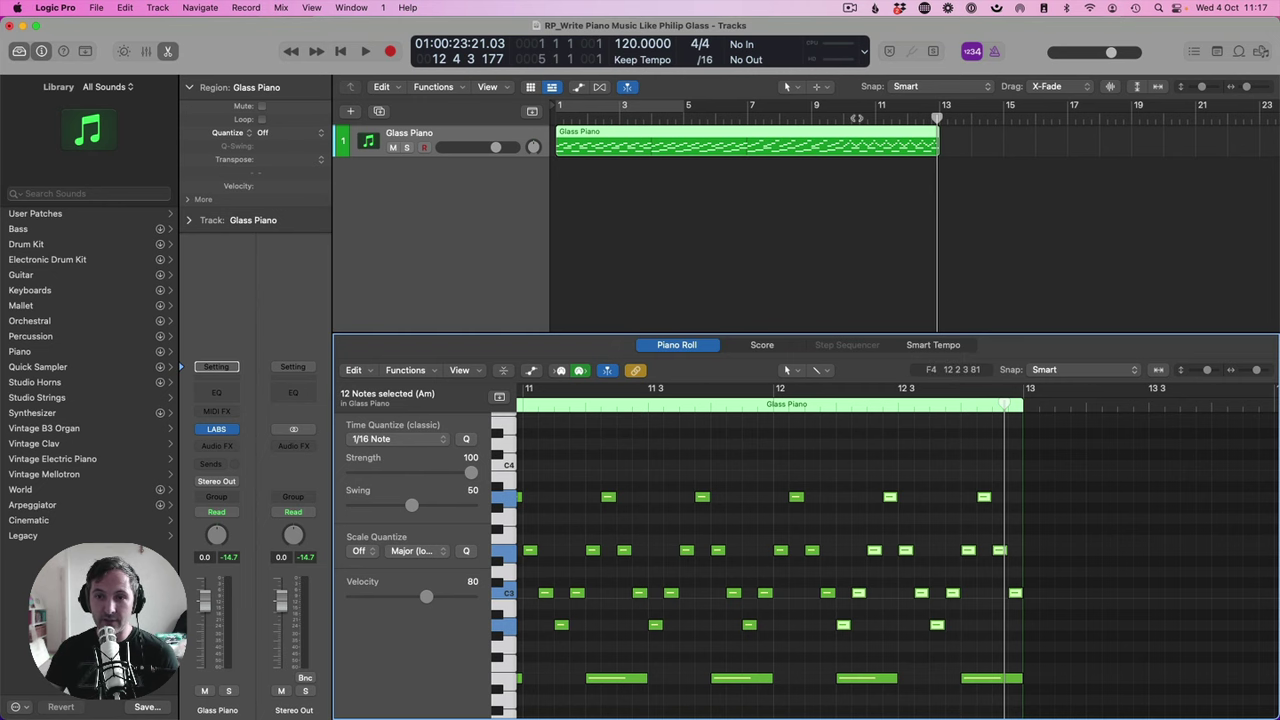
# - Split the Glass Piano region at the start of bar 10
pyautogui.click(848, 116)
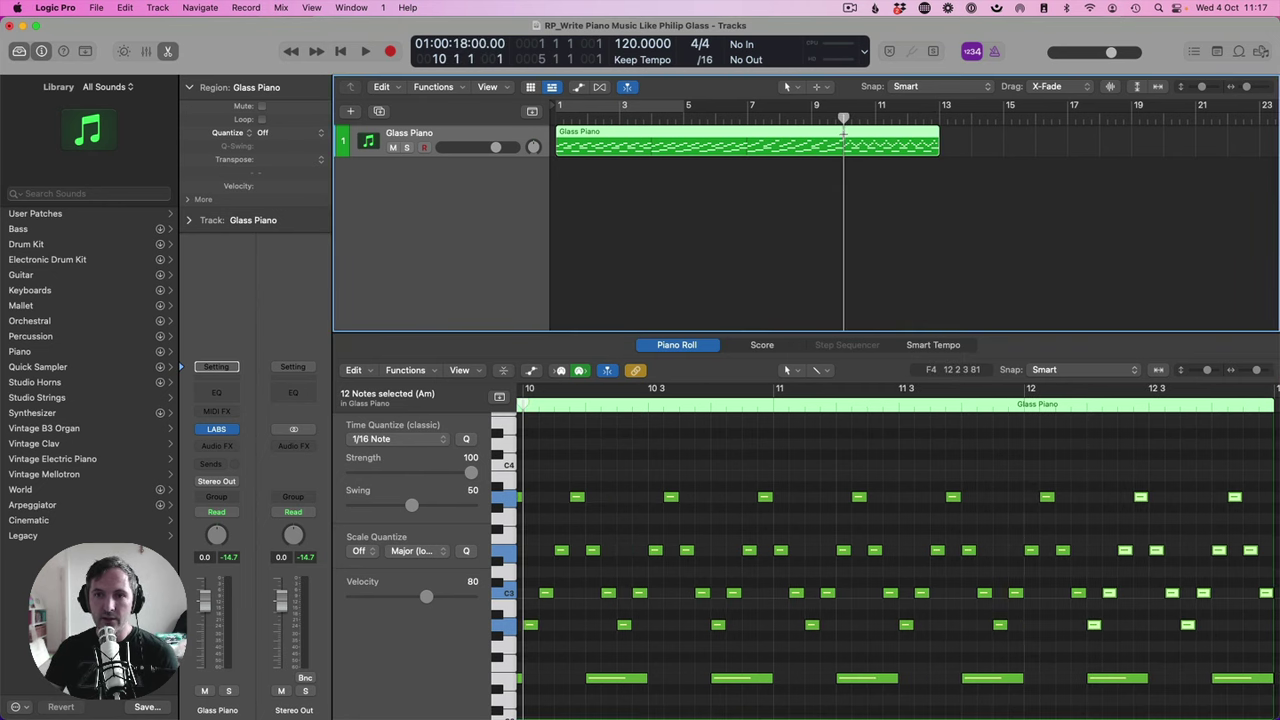
pyautogui.press('super+t')
pyautogui.click(888, 142)
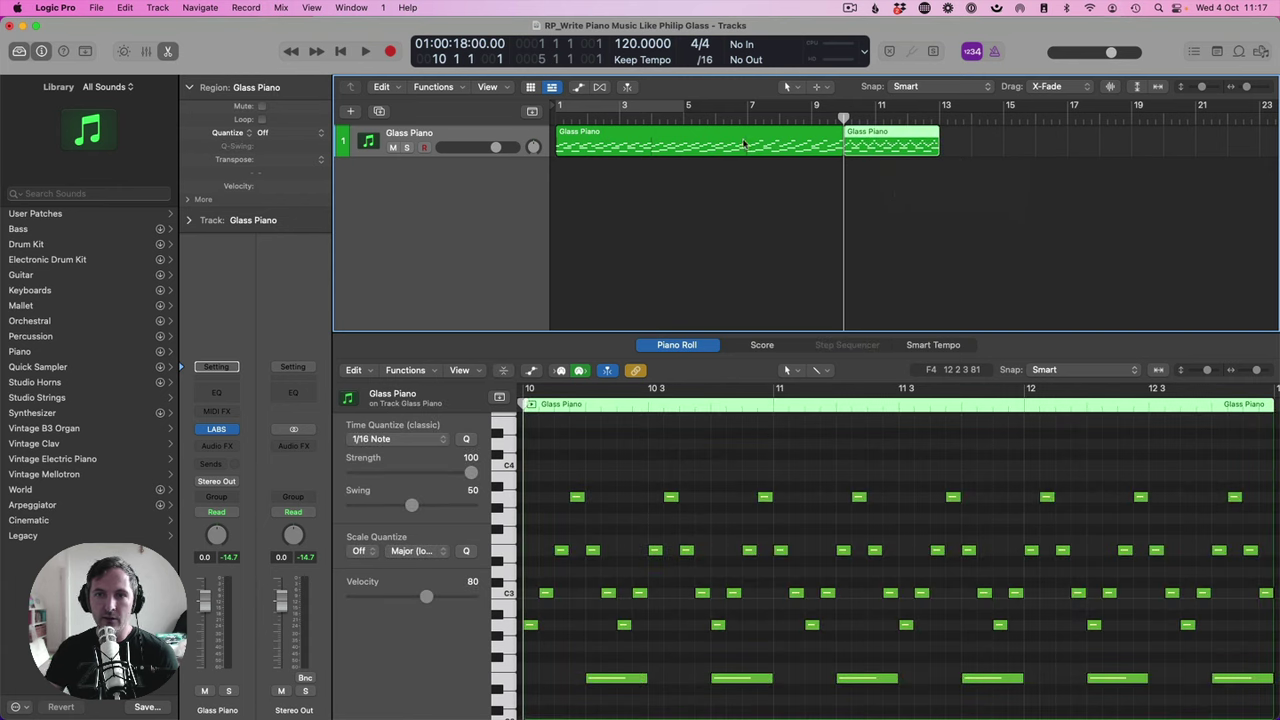
# - Move the section at bar 10 to bar 13, and move the opening three bars into the gap at bar 10
pyautogui.click(651, 136)
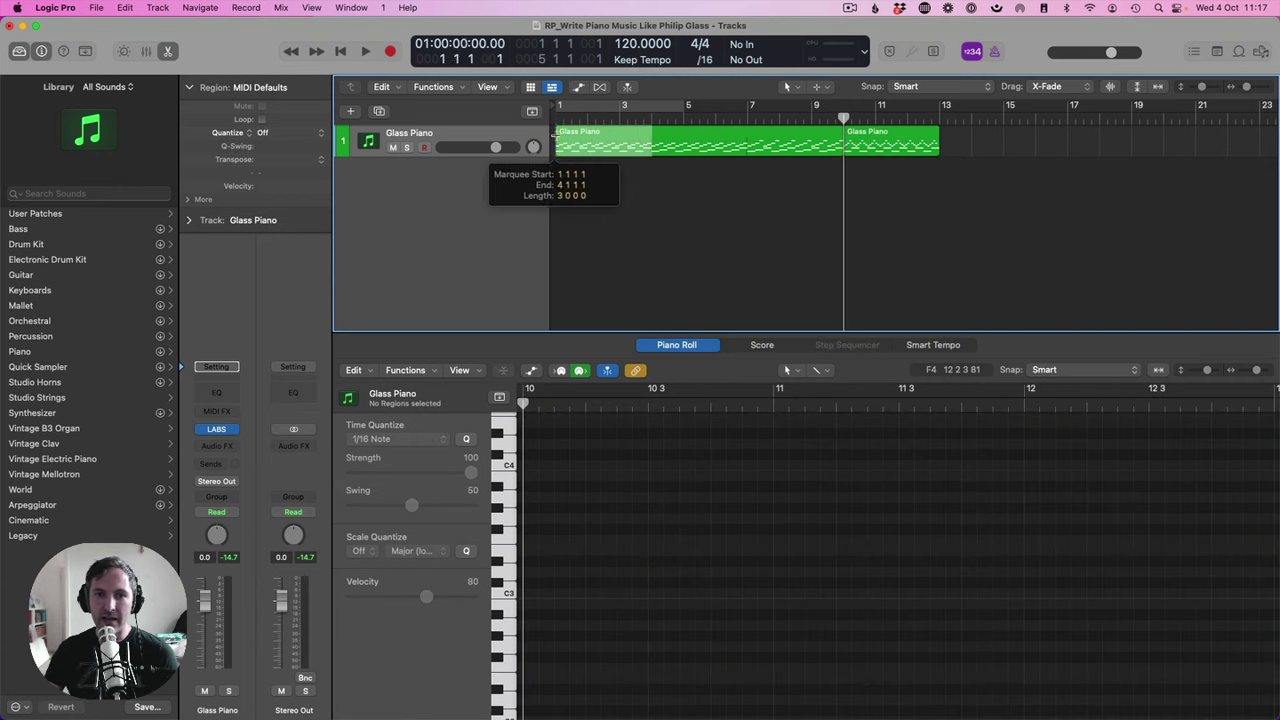
pyautogui.moveTo(877, 146); pyautogui.dragTo(973, 146)
pyautogui.moveTo(594, 146); pyautogui.dragTo(882, 147)
# - Play the rearranged piece briefly from bar 4
pyautogui.click(651, 111)
pyautogui.press('space')
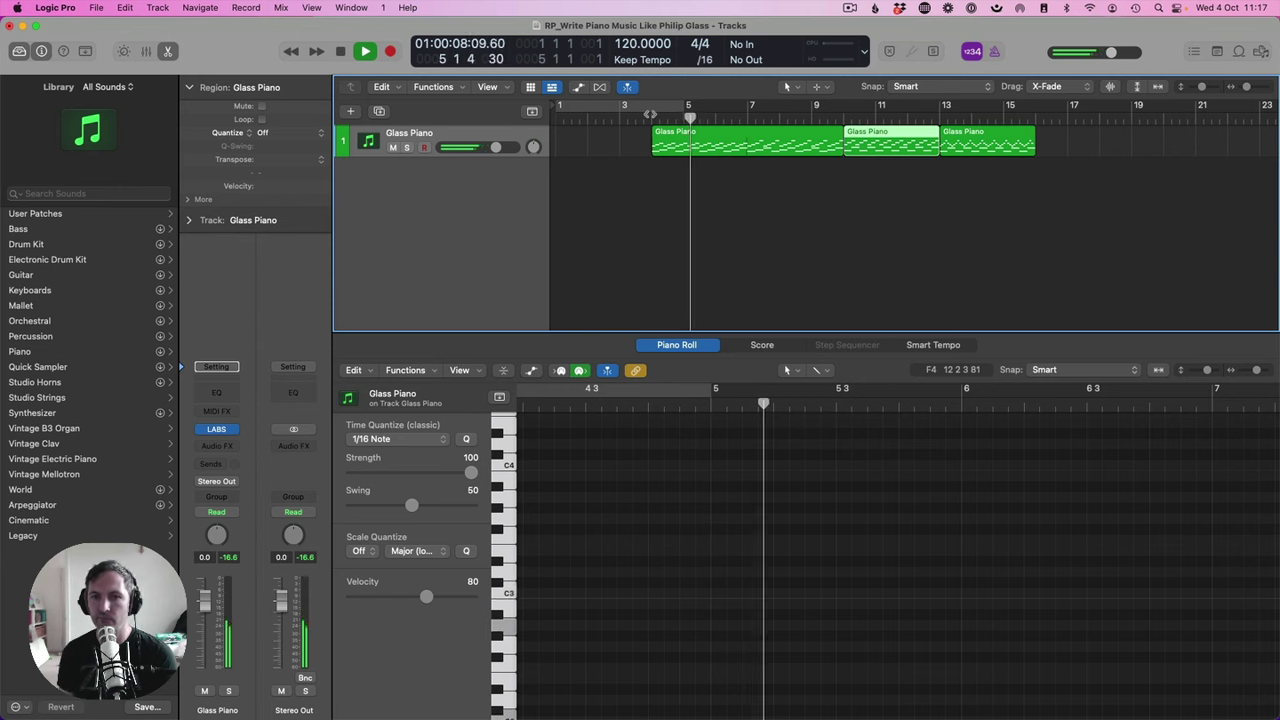
pyautogui.press('space')
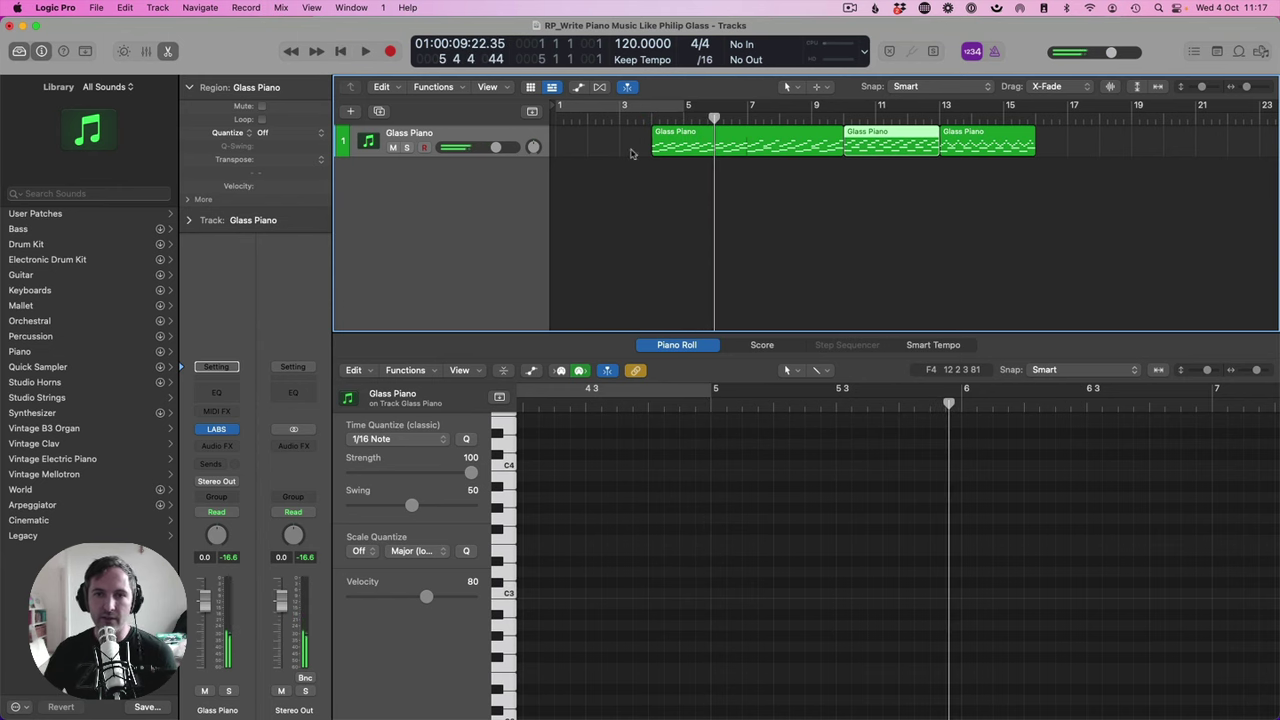
# - Separate bars 4–6 from bars 7–9 and swap the order of these two three-bar sections on the first track
pyautogui.moveTo(645, 135); pyautogui.dragTo(742, 152)
pyautogui.click(688, 148)
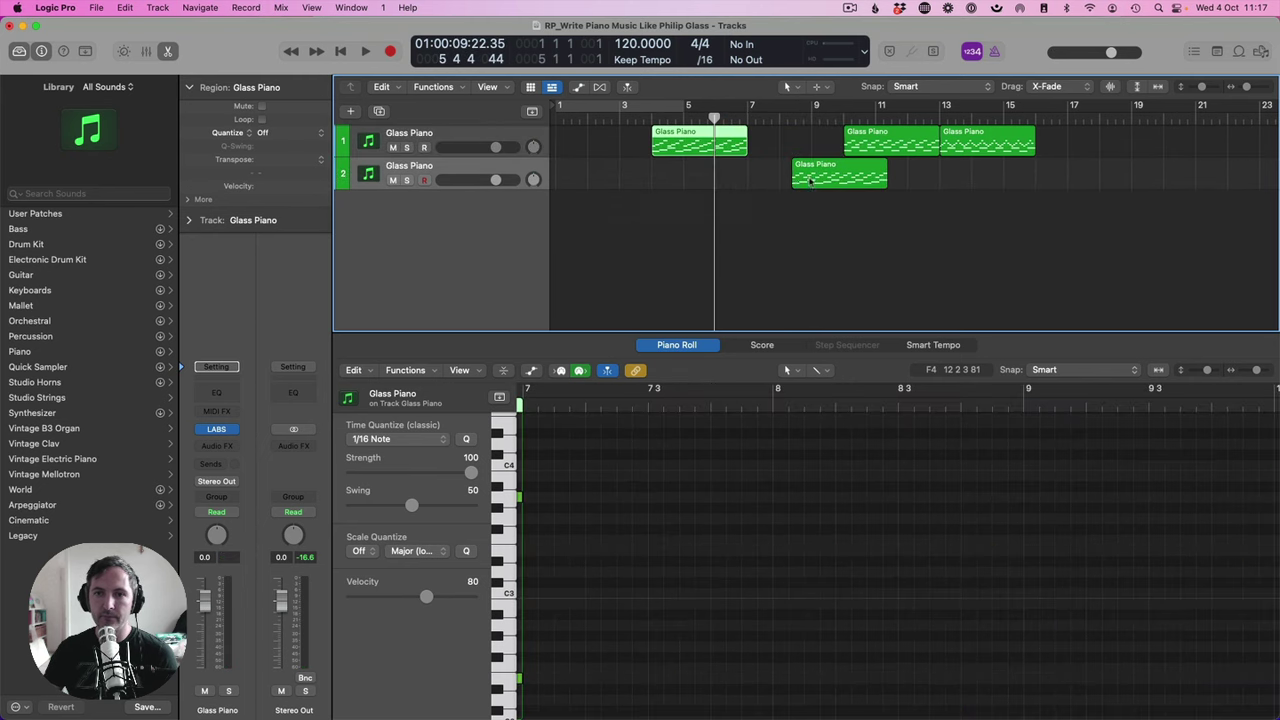
pyautogui.moveTo(813, 175); pyautogui.dragTo(797, 145)
pyautogui.click(765, 148)
pyautogui.press('super+Right')
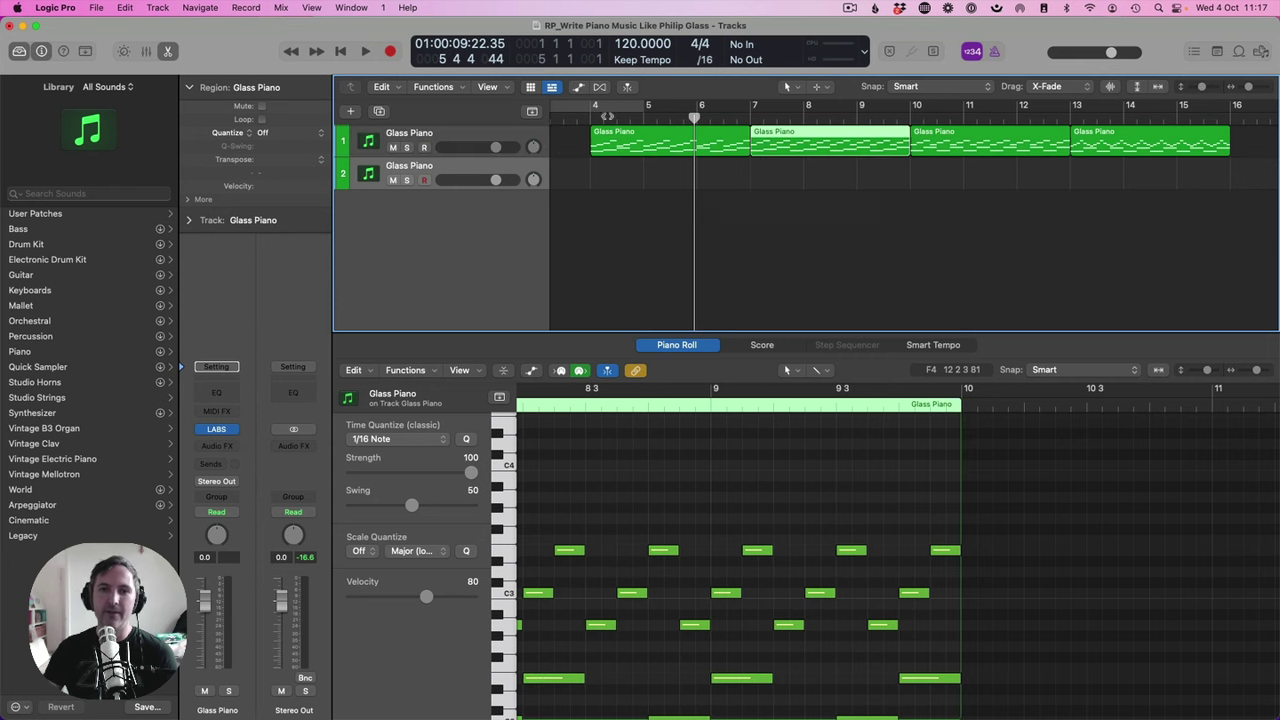
# - Play the reordered sections from bar 4 through to the end of bar 15
pyautogui.click(588, 115)
pyautogui.press('space')
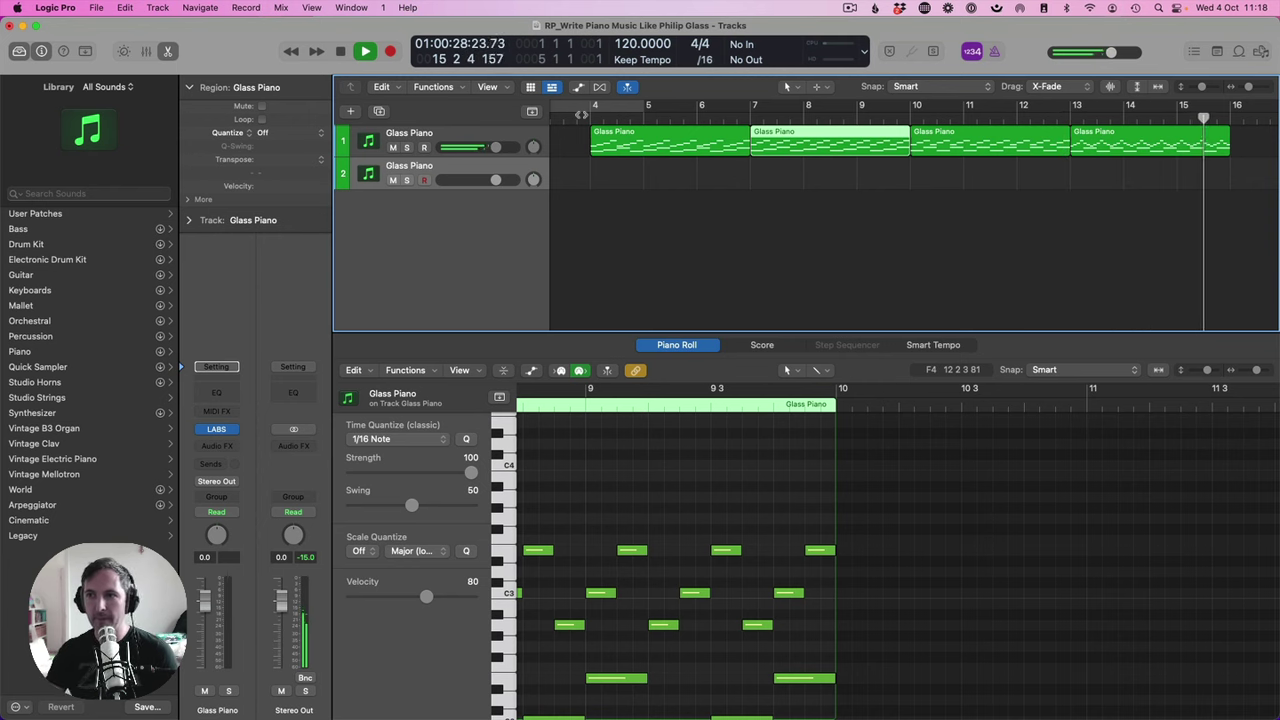
pyautogui.press('space')
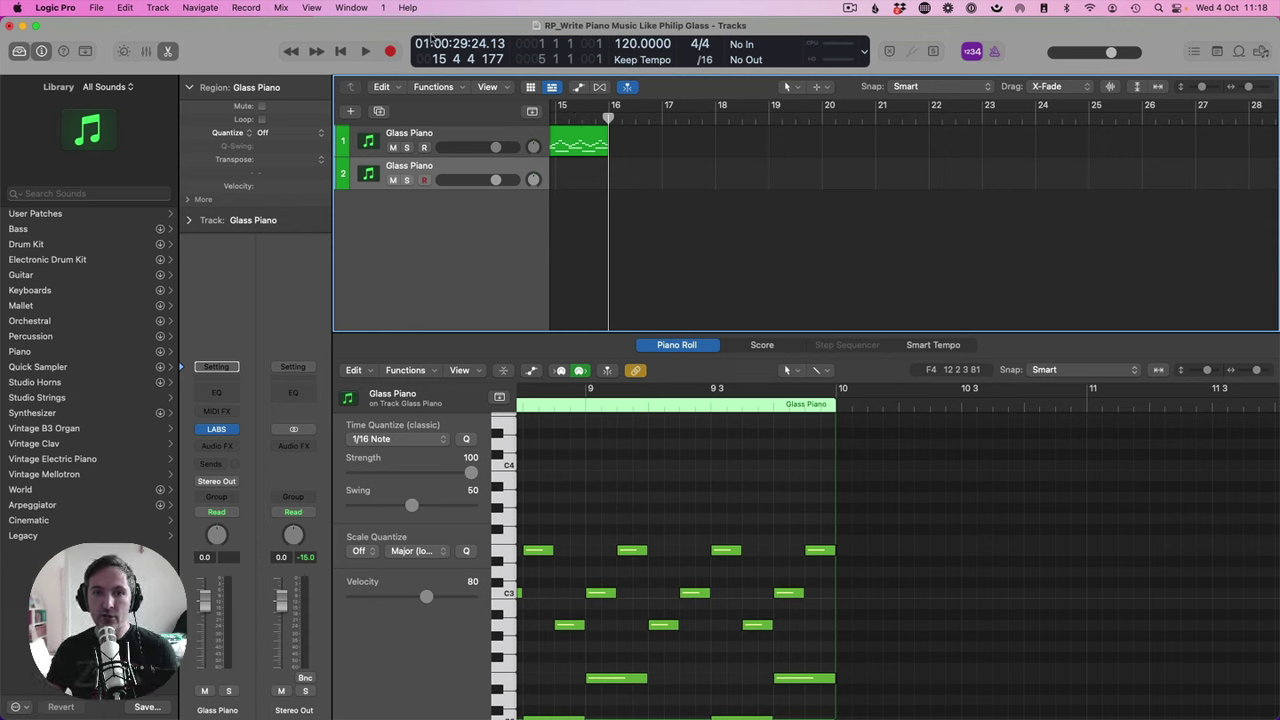
# - Play the opening section from bar 4, and compare it by ear with the final section from bar 13
pyautogui.hscroll(-10, 643, 209)
pyautogui.hscroll(-3, 645, 120)
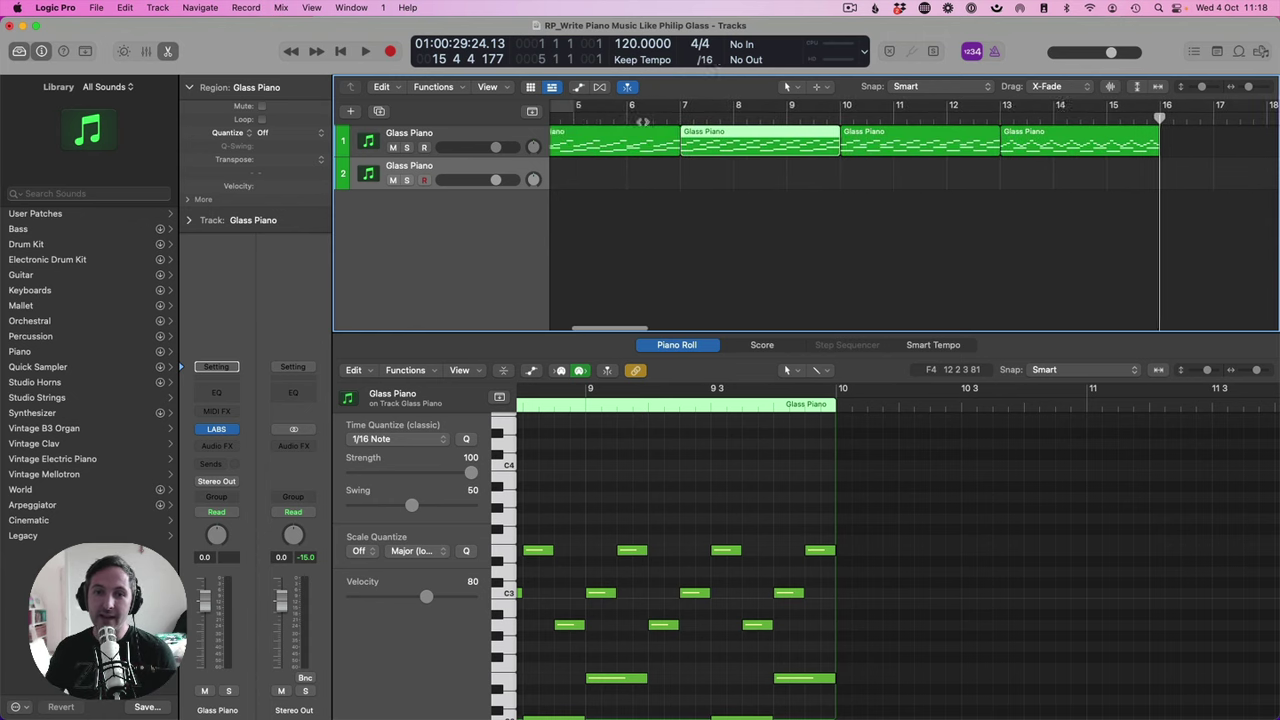
pyautogui.click(583, 119)
pyautogui.press('space')
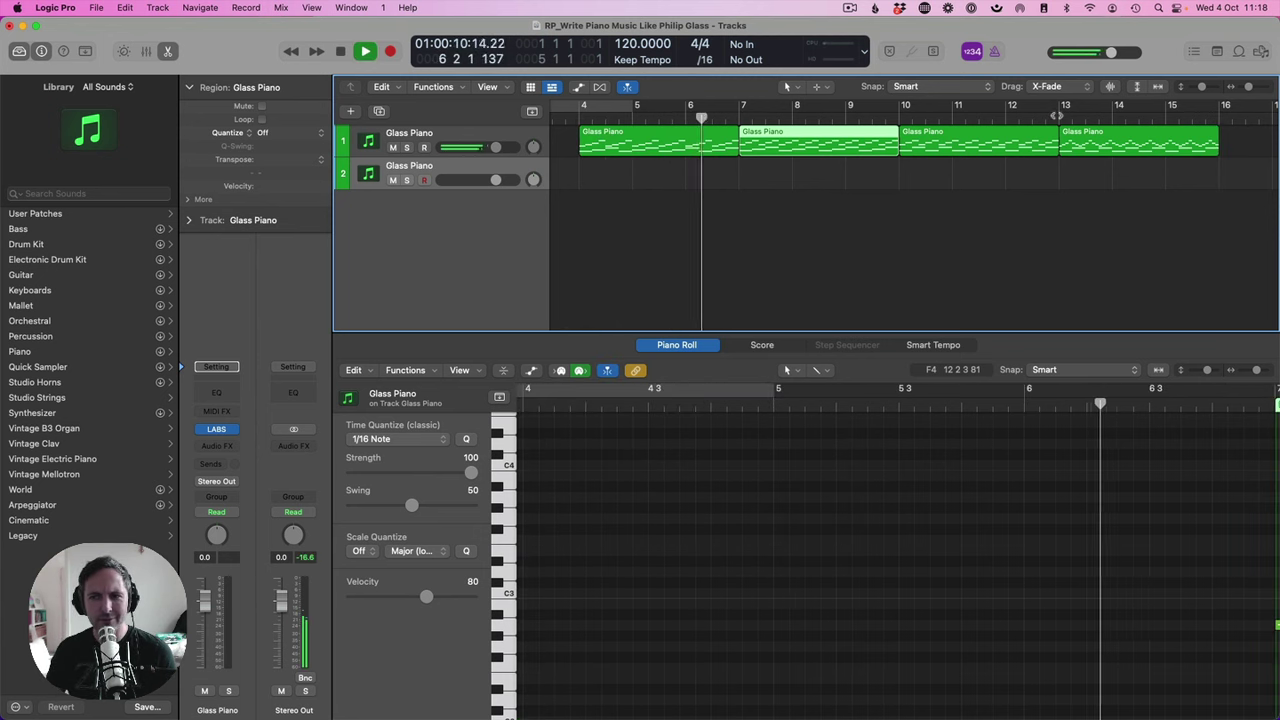
pyautogui.click(1055, 115)
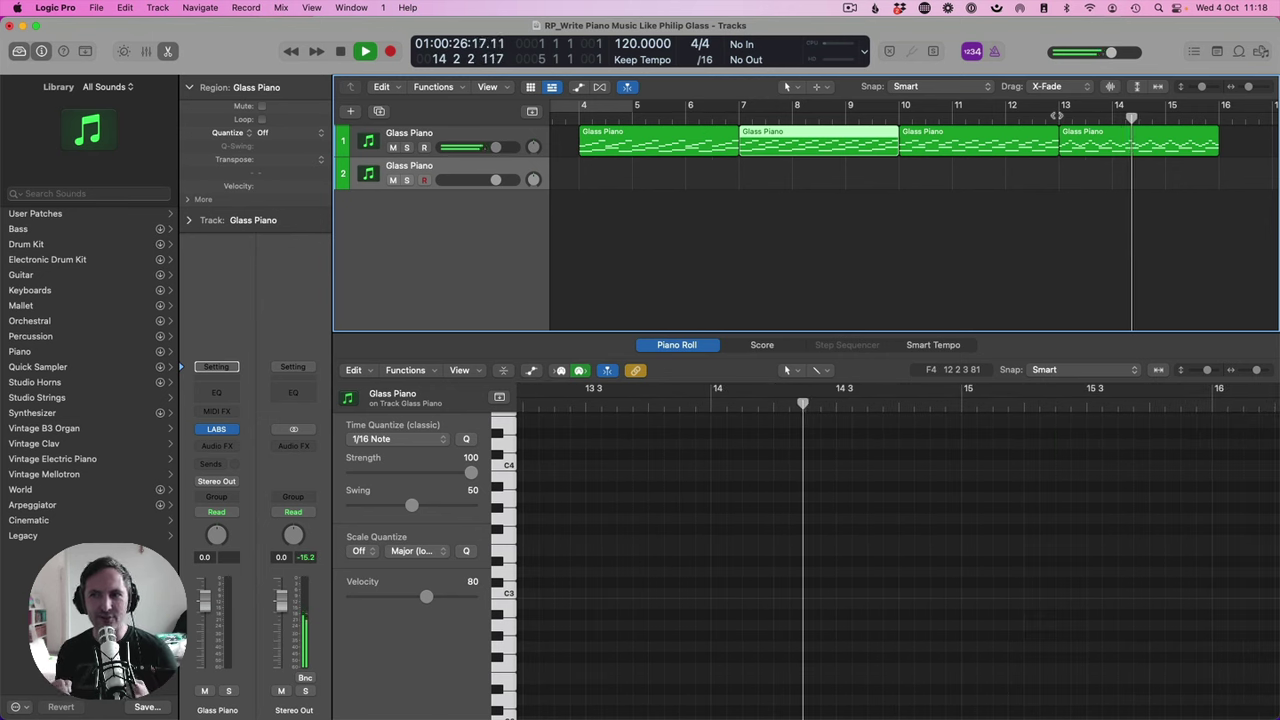
pyautogui.press('space')
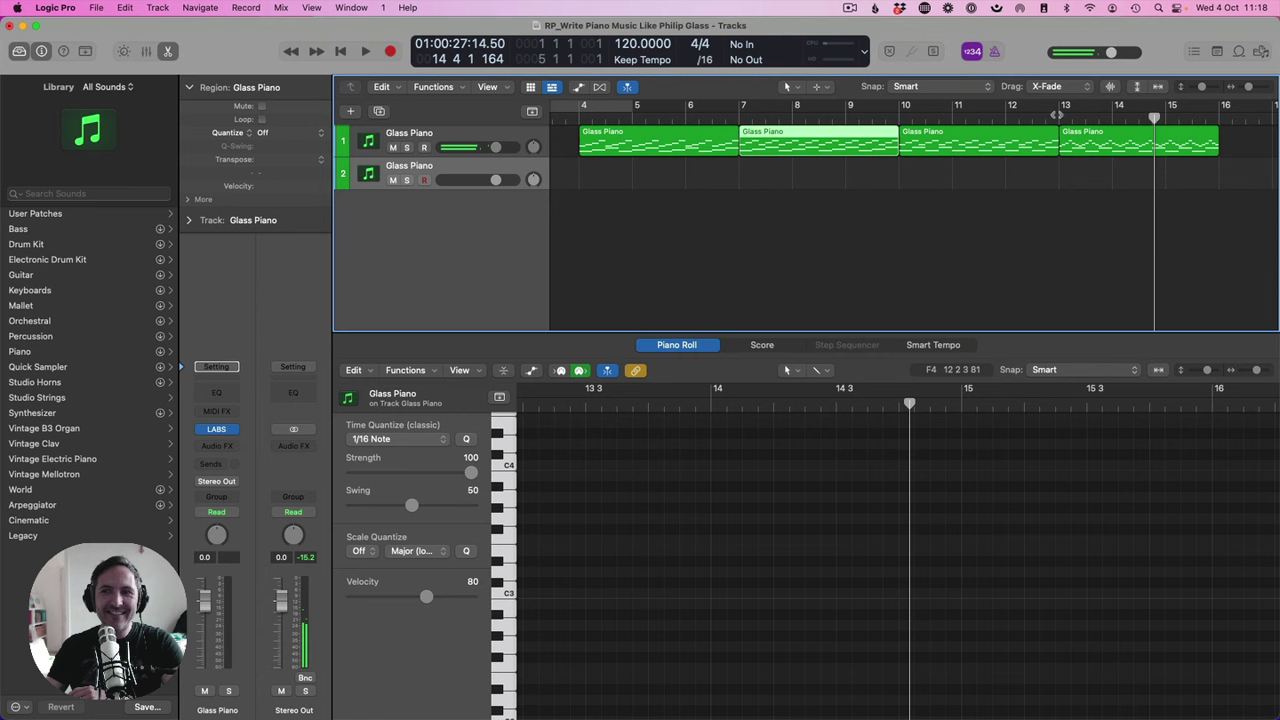
# - Duplicate the three-bar region at bar 13 so that the copy starts at bar 16
pyautogui.click(1084, 184)
pyautogui.press('super+Left')
pyautogui.press('super+Left')
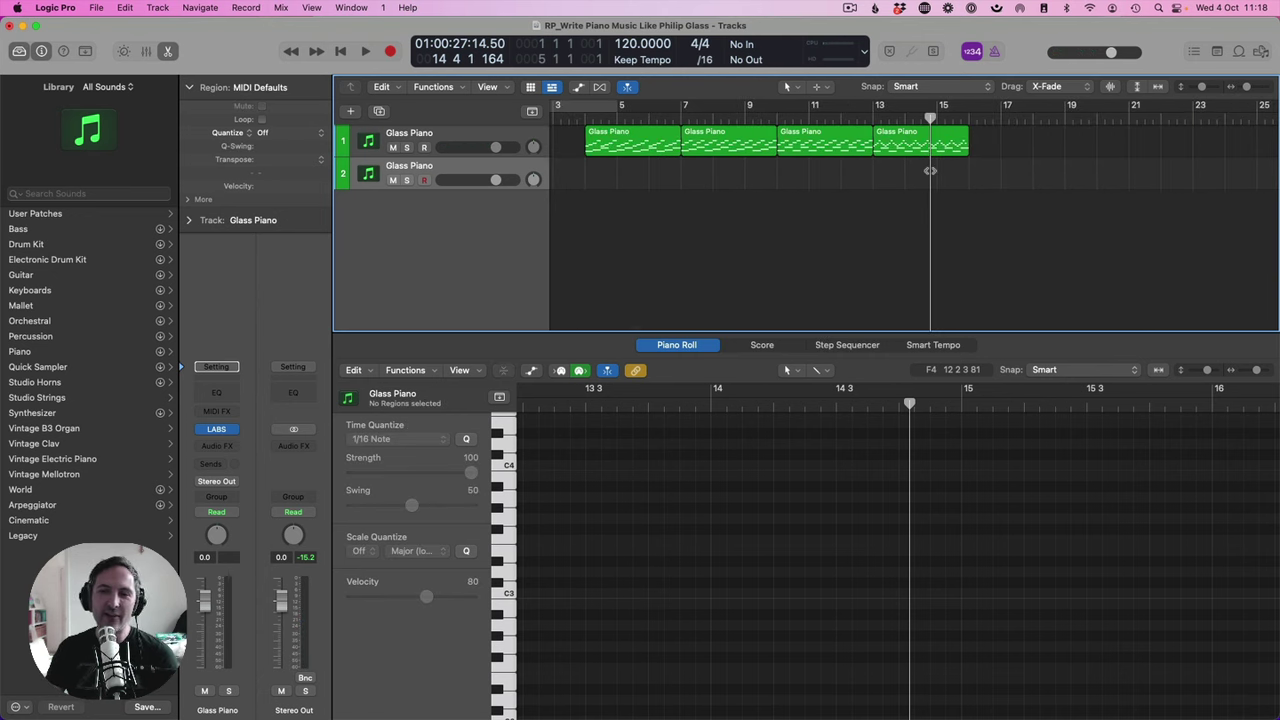
pyautogui.click(907, 153)
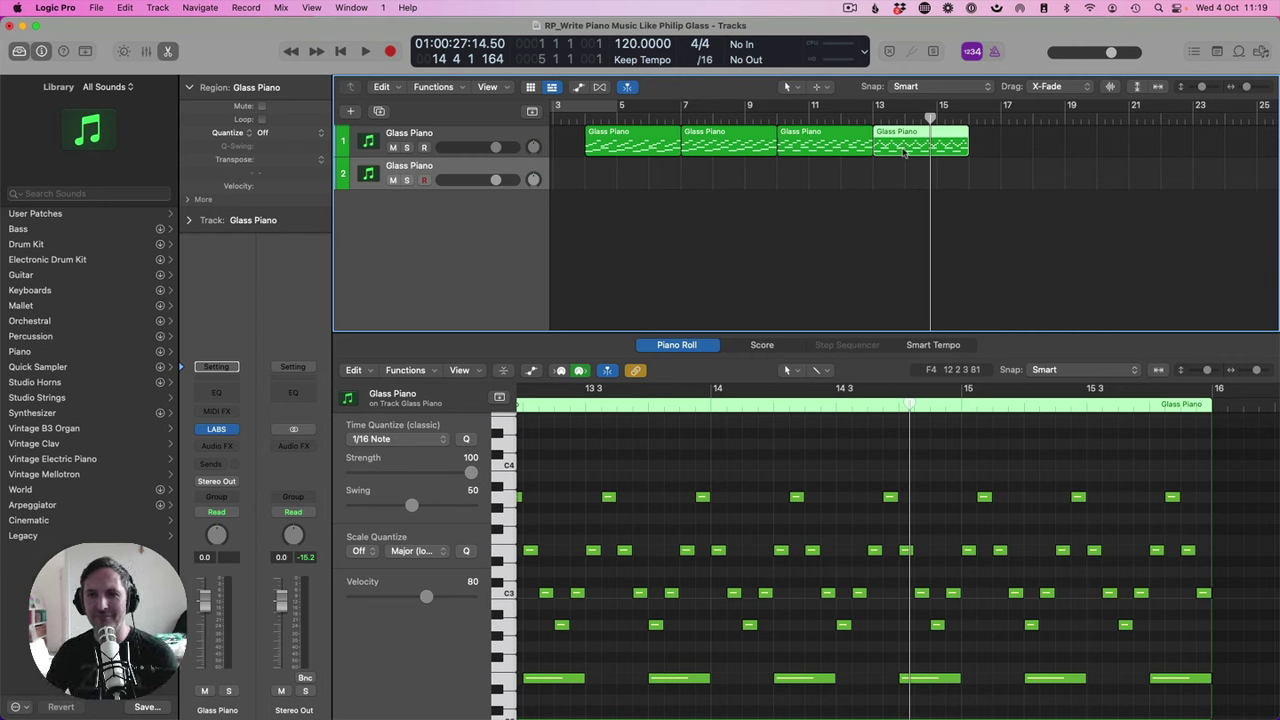
pyautogui.moveTo(905, 146); pyautogui.dragTo(996, 144)
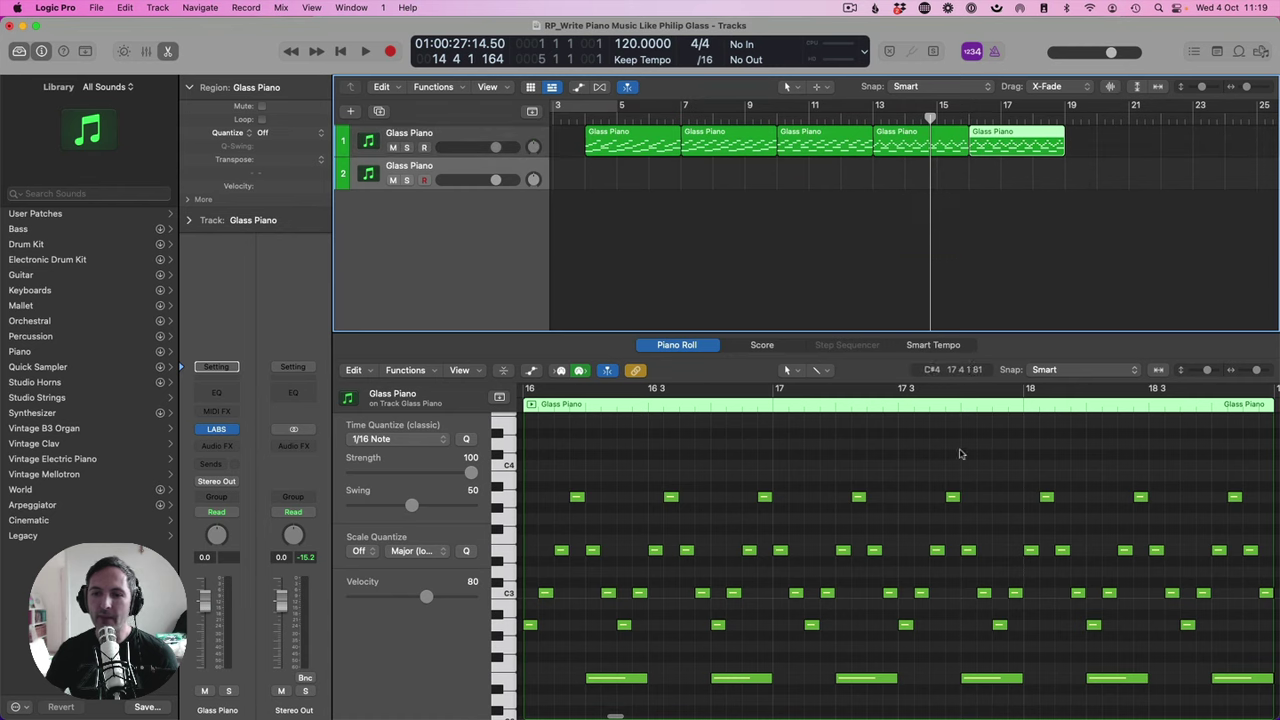
# - In the region at bar 16, raise all E3 notes to F3 and all E2 bass notes to F2
pyautogui.moveTo(866, 343); pyautogui.dragTo(864, 279)
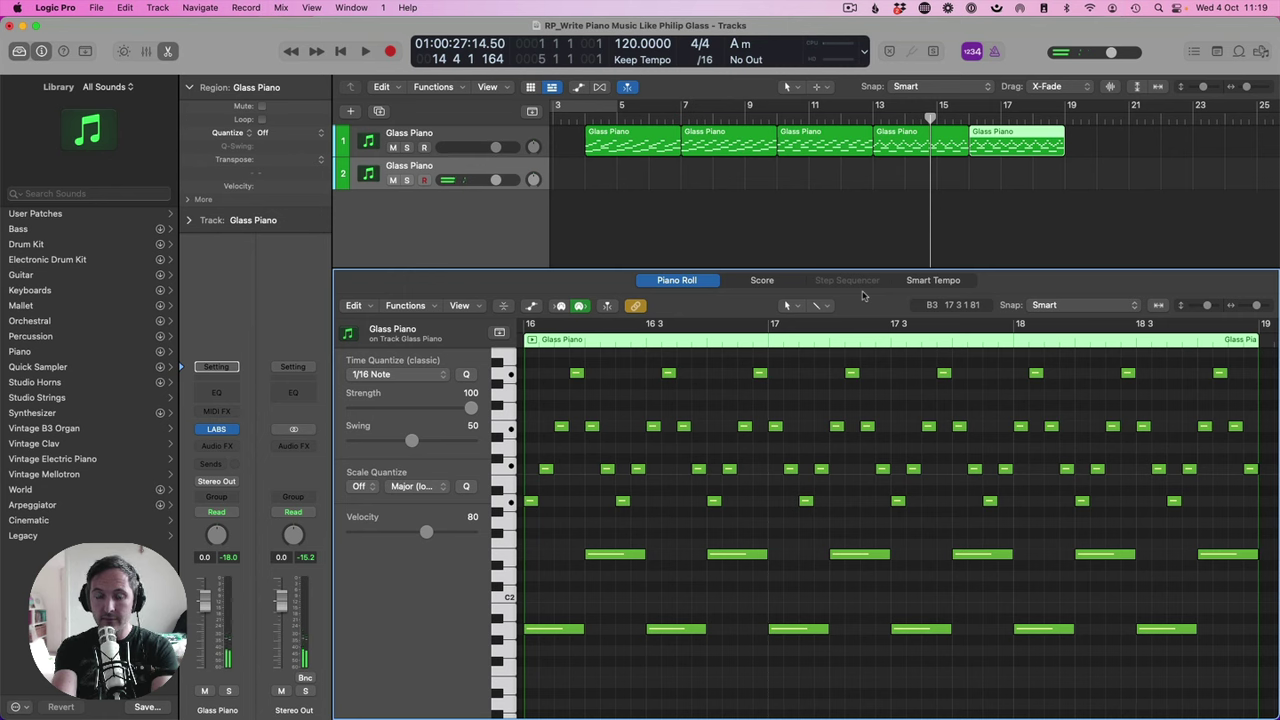
pyautogui.click(508, 430)
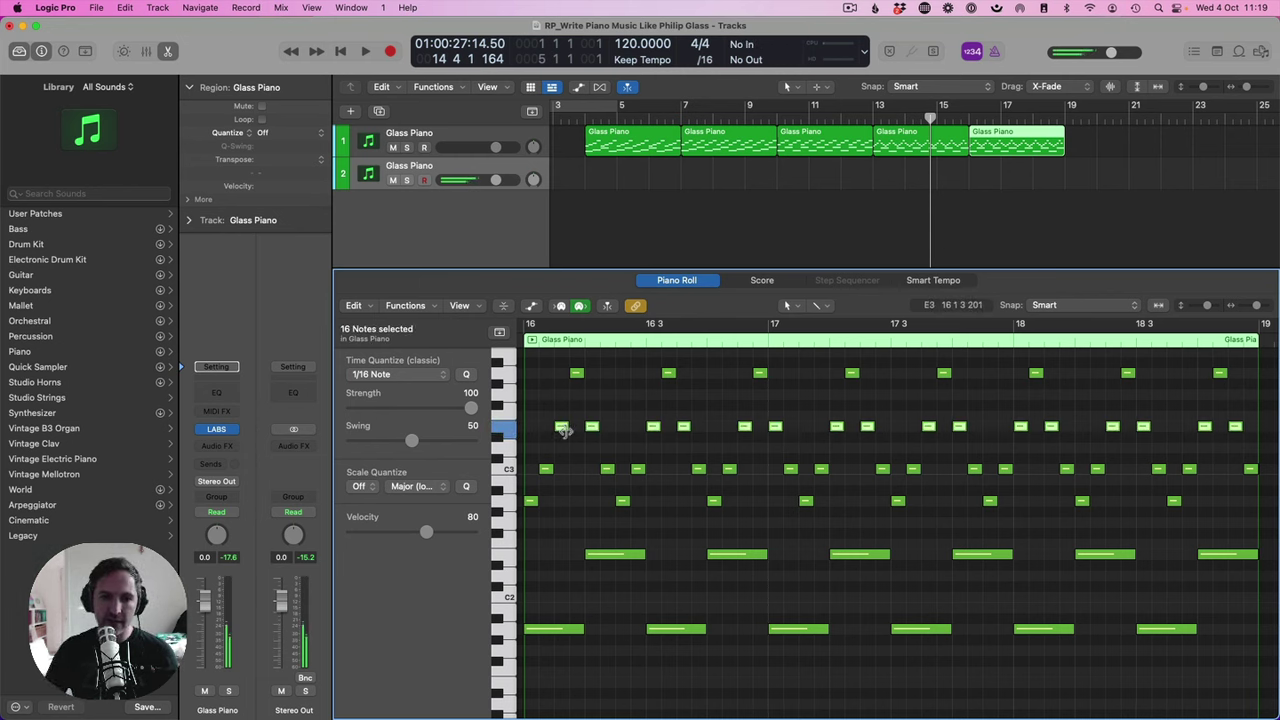
pyautogui.moveTo(563, 428); pyautogui.dragTo(565, 416)
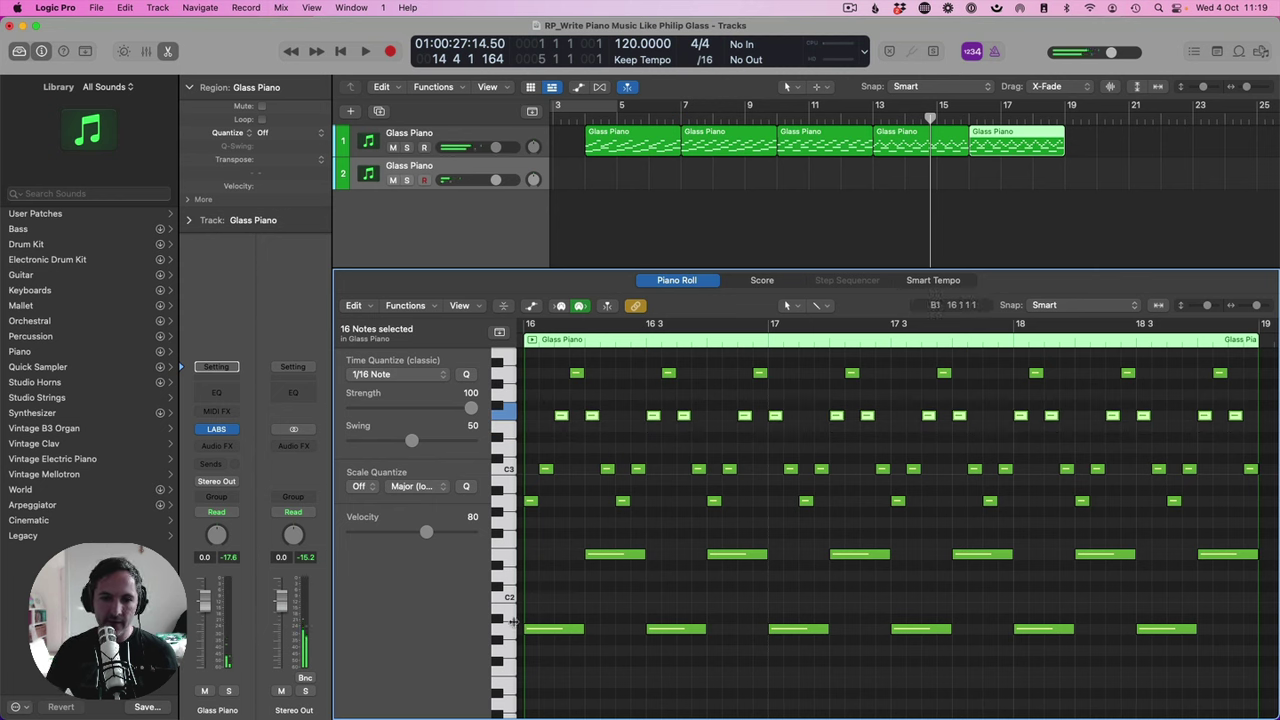
pyautogui.click(511, 557)
pyautogui.hotkey('alt', 'Up')
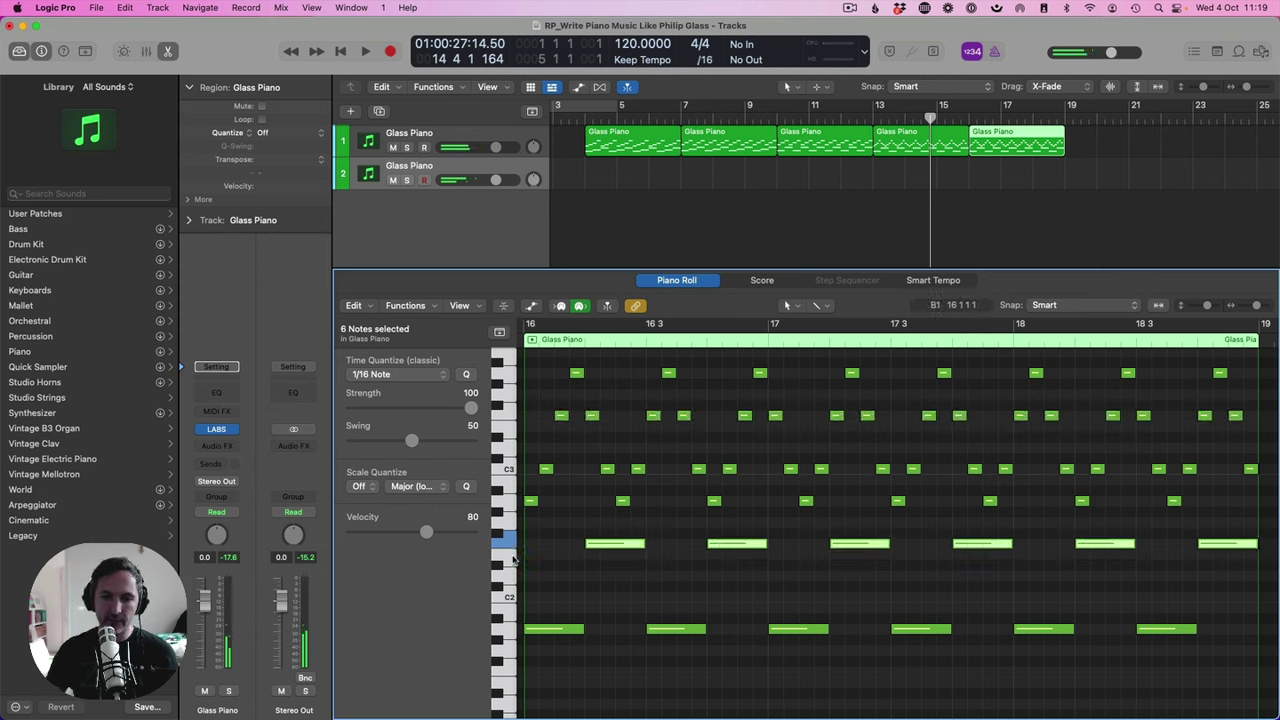
# - Lower all A1 bass notes in the region at bar 16 by four semitones to F1
pyautogui.click(508, 630)
pyautogui.hotkey('alt', 'Down')
pyautogui.hotkey('alt', 'Down')
pyautogui.hotkey('alt', 'Down')
pyautogui.hotkey('alt', 'Down')
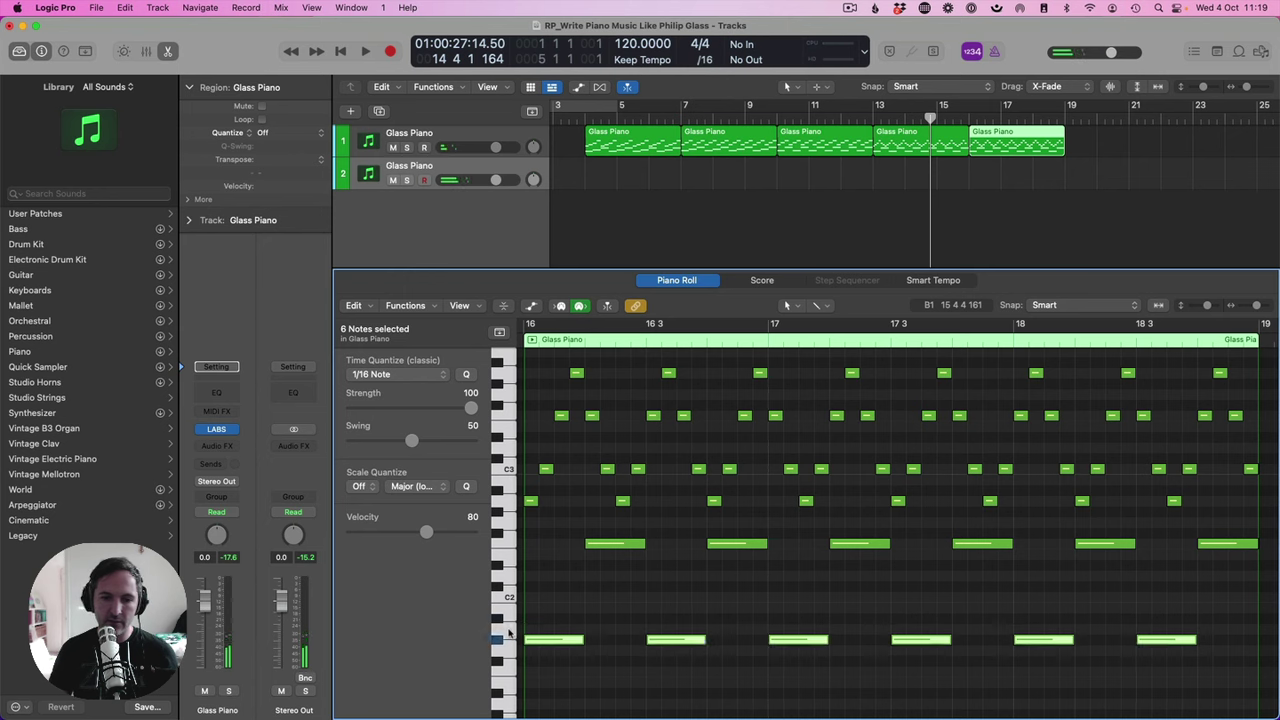
# - Play from bar 13 into bar 16 to hear the change to the F chord
pyautogui.click(524, 343)
pyautogui.press('space')
pyautogui.click(872, 115)
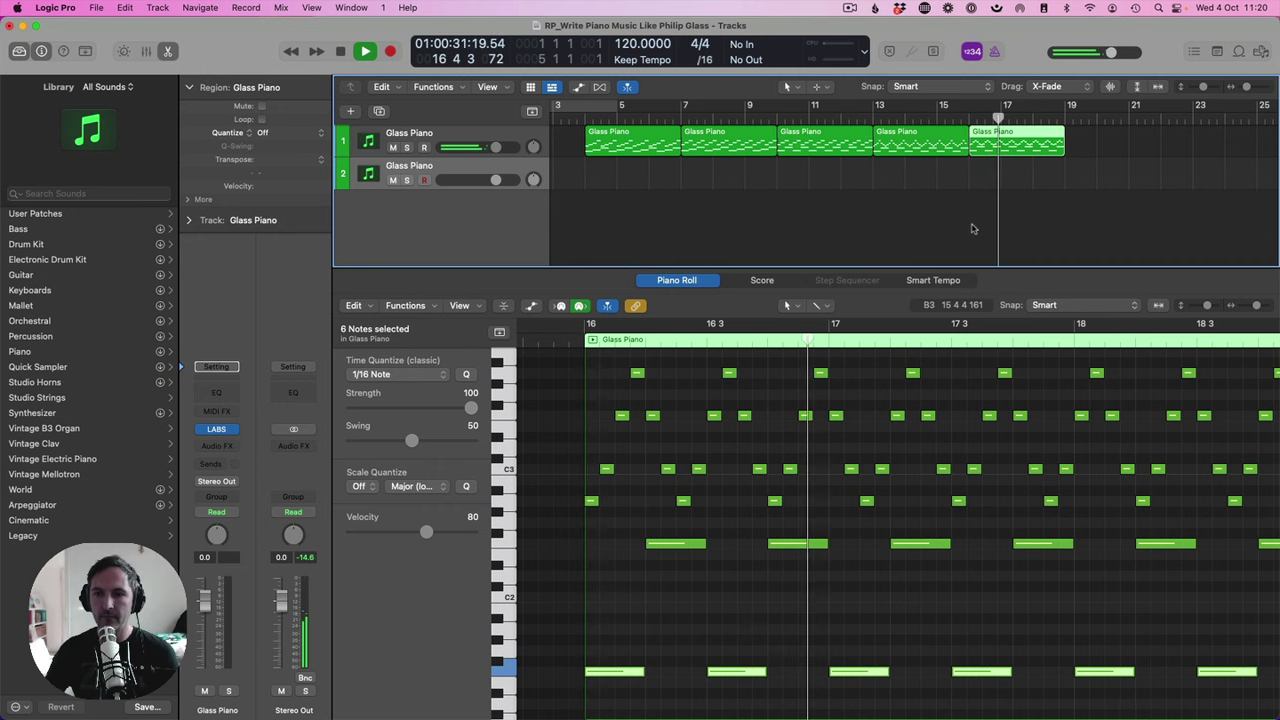
pyautogui.press('space')
# - Add a brief sustain pedal lift at the start of bar 16, dropping the automation to 0 and returning it to 127
pyautogui.click(573, 531)
pyautogui.press('a')
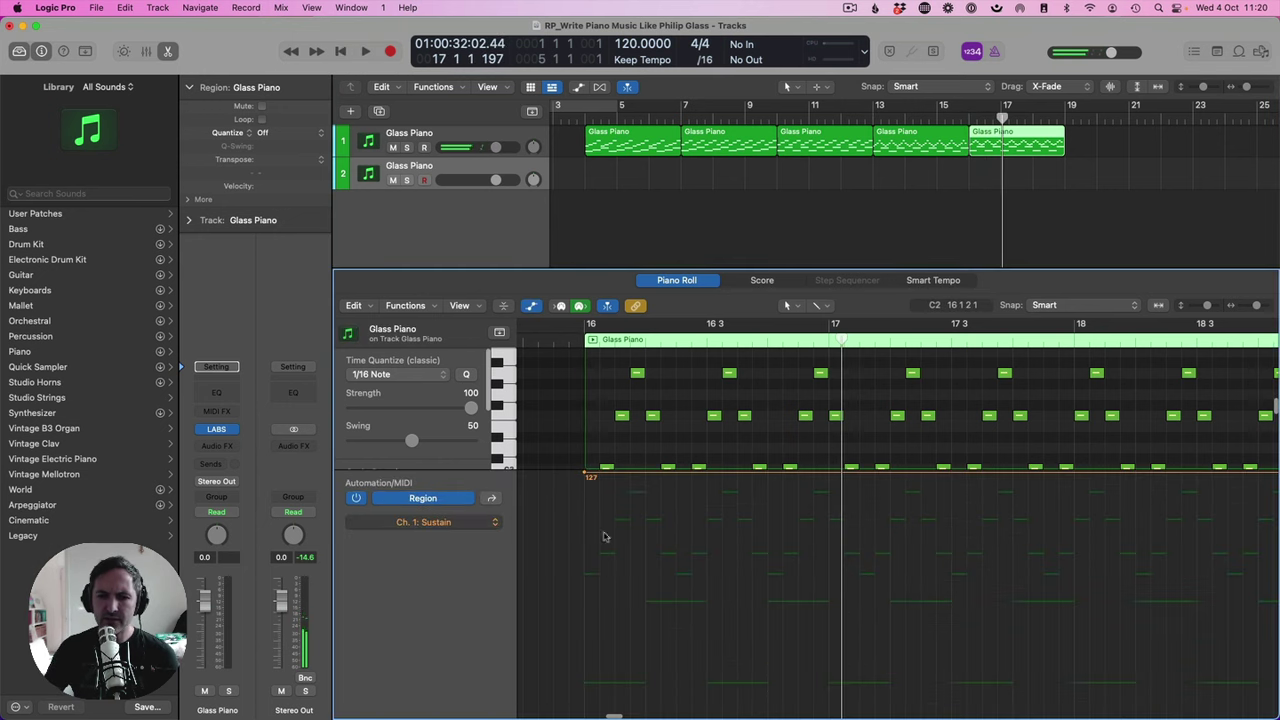
pyautogui.click(591, 712)
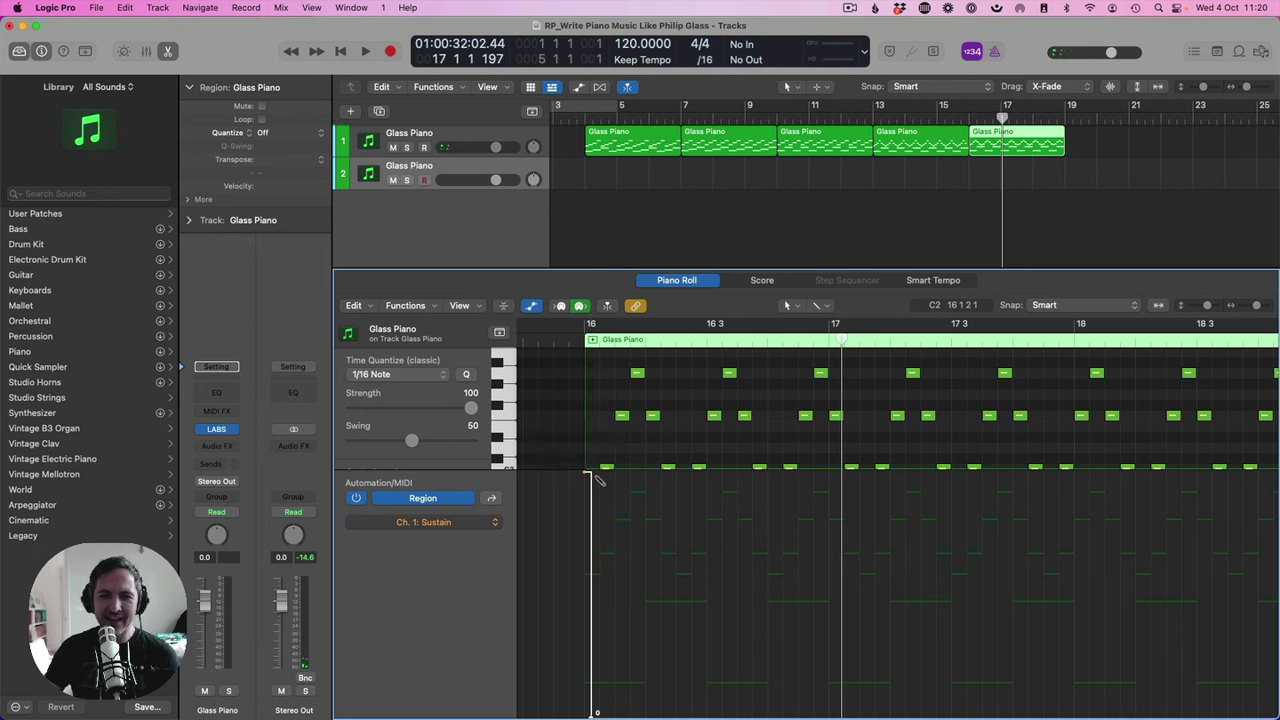
pyautogui.moveTo(591, 712); pyautogui.dragTo(591, 472)
pyautogui.press('a')
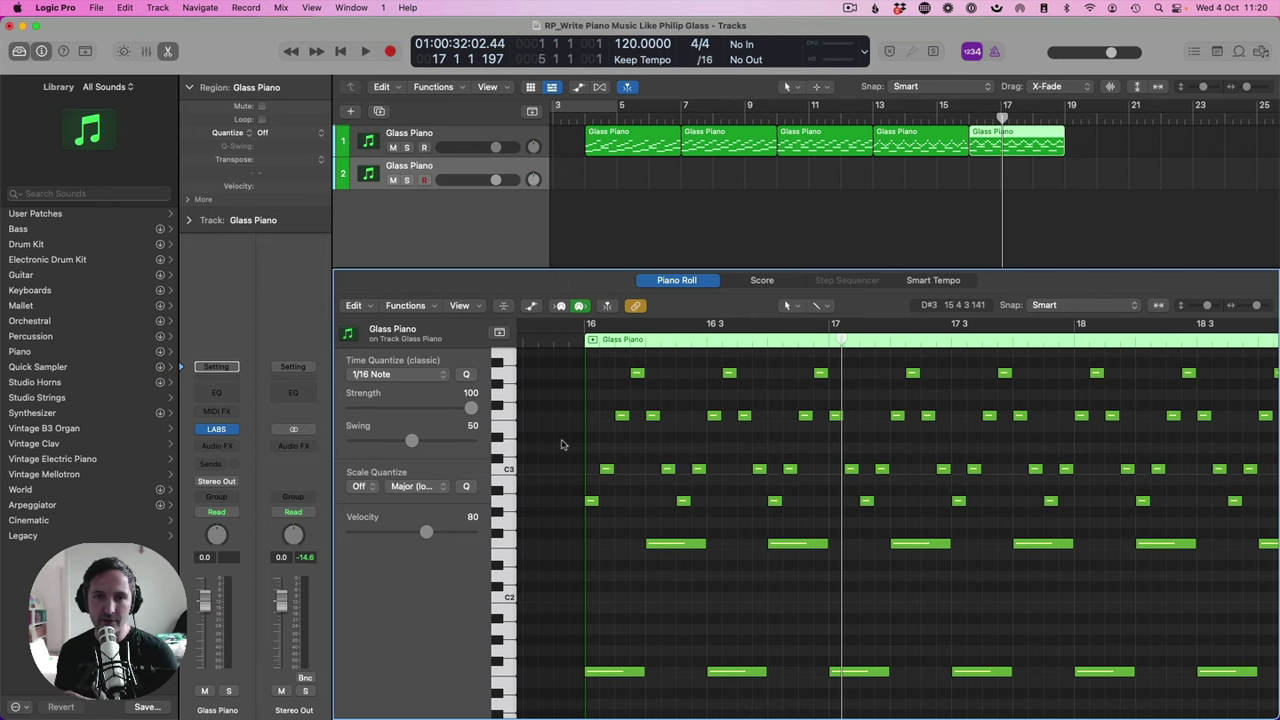
# - Lower the six F3 notes in bar 18 by two semitones to D#3
pyautogui.hscroll(5, 1055, 543)
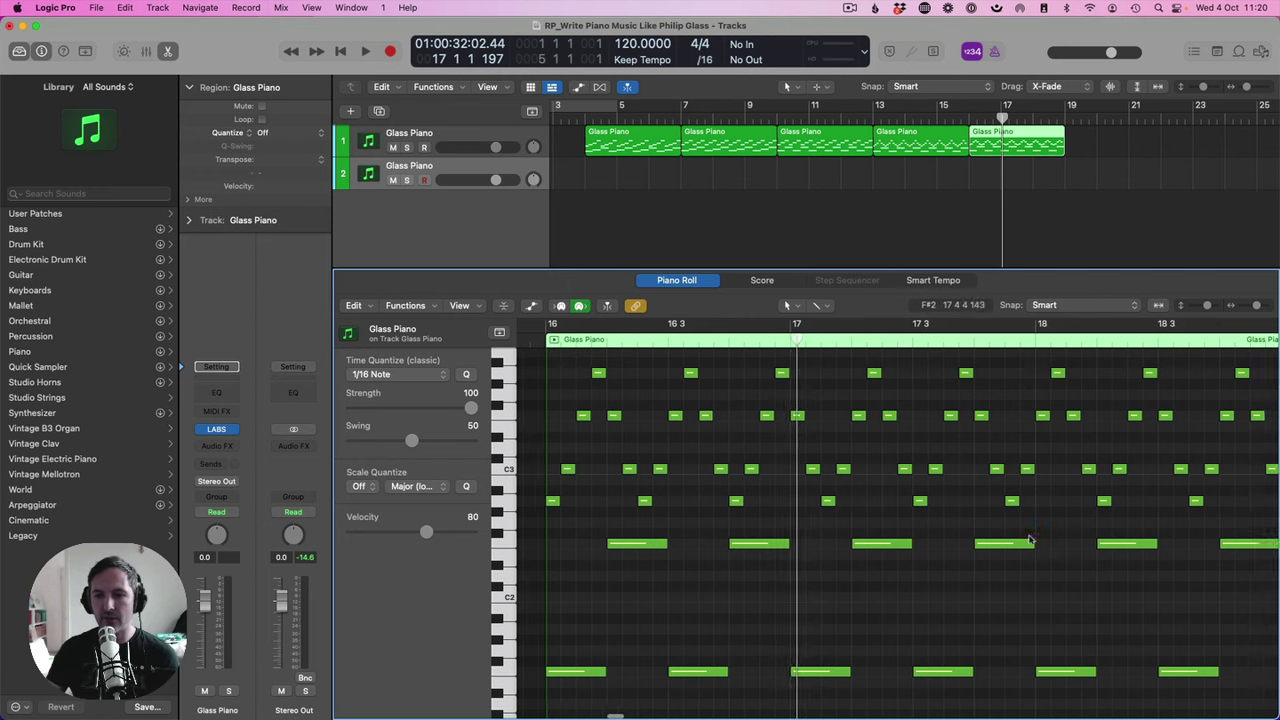
pyautogui.scroll(1, 1058, 542)
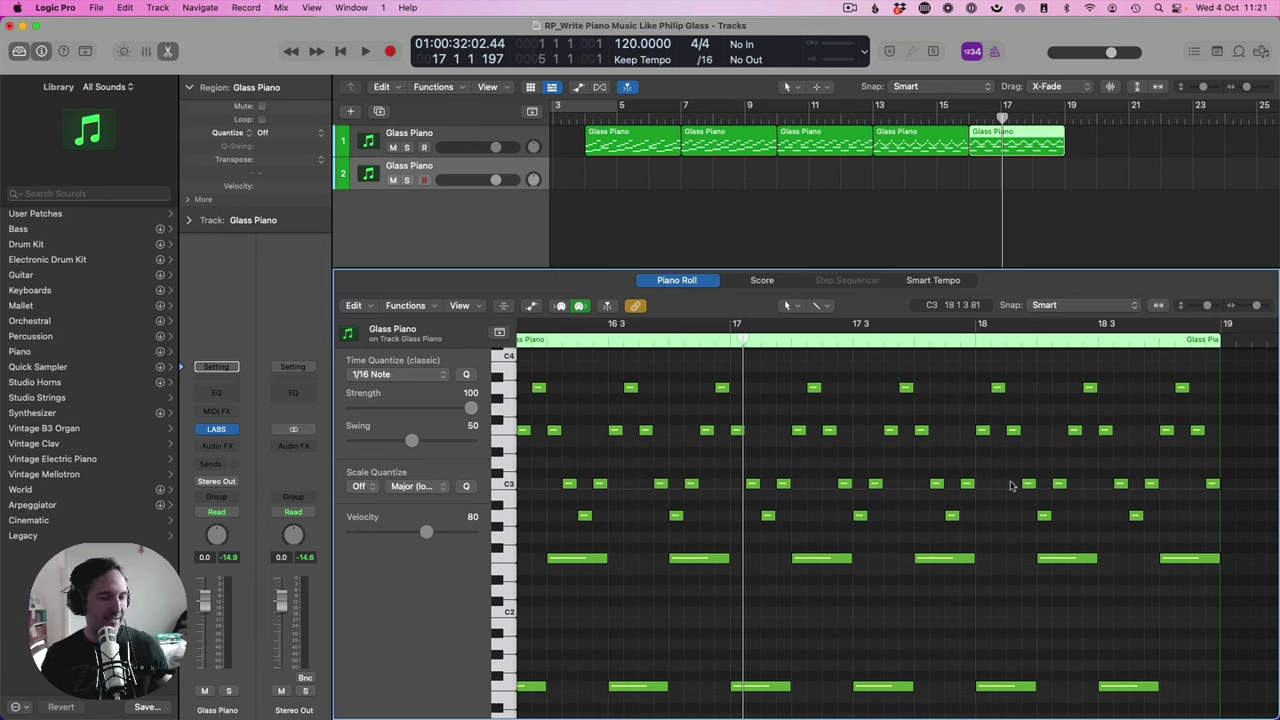
pyautogui.hscroll(-3, 1030, 470)
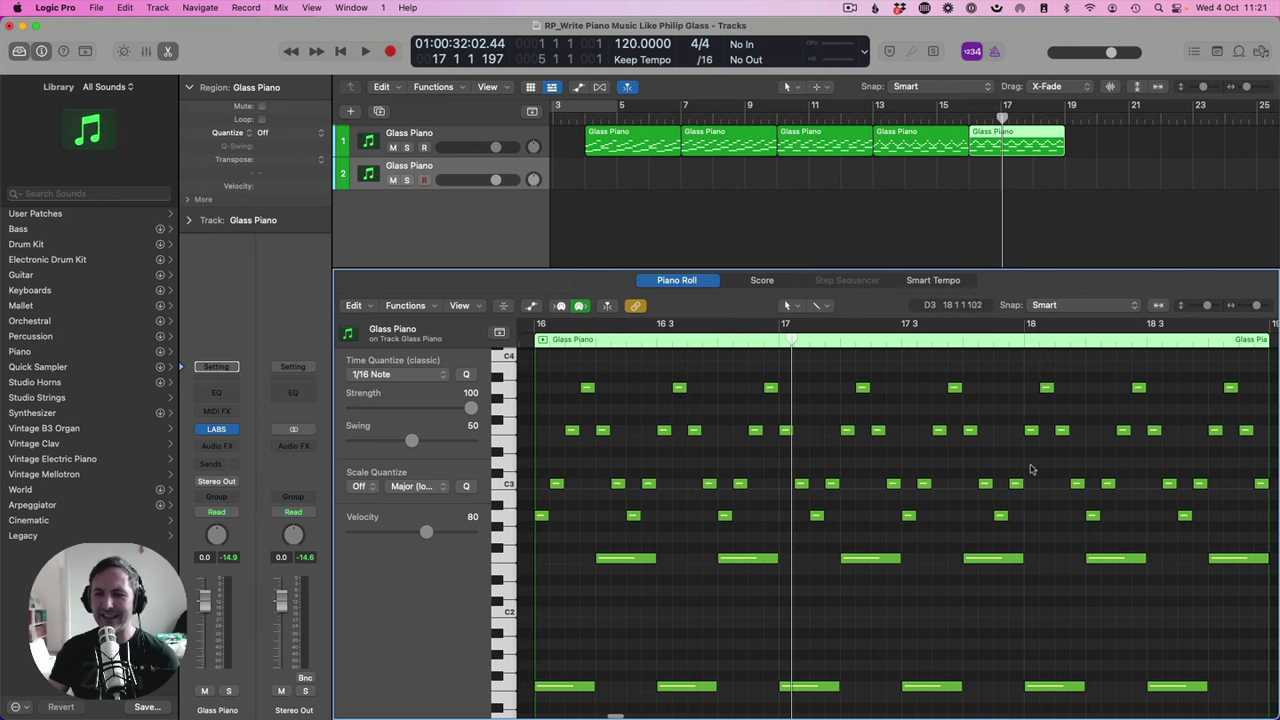
pyautogui.scroll(-1, 1035, 466)
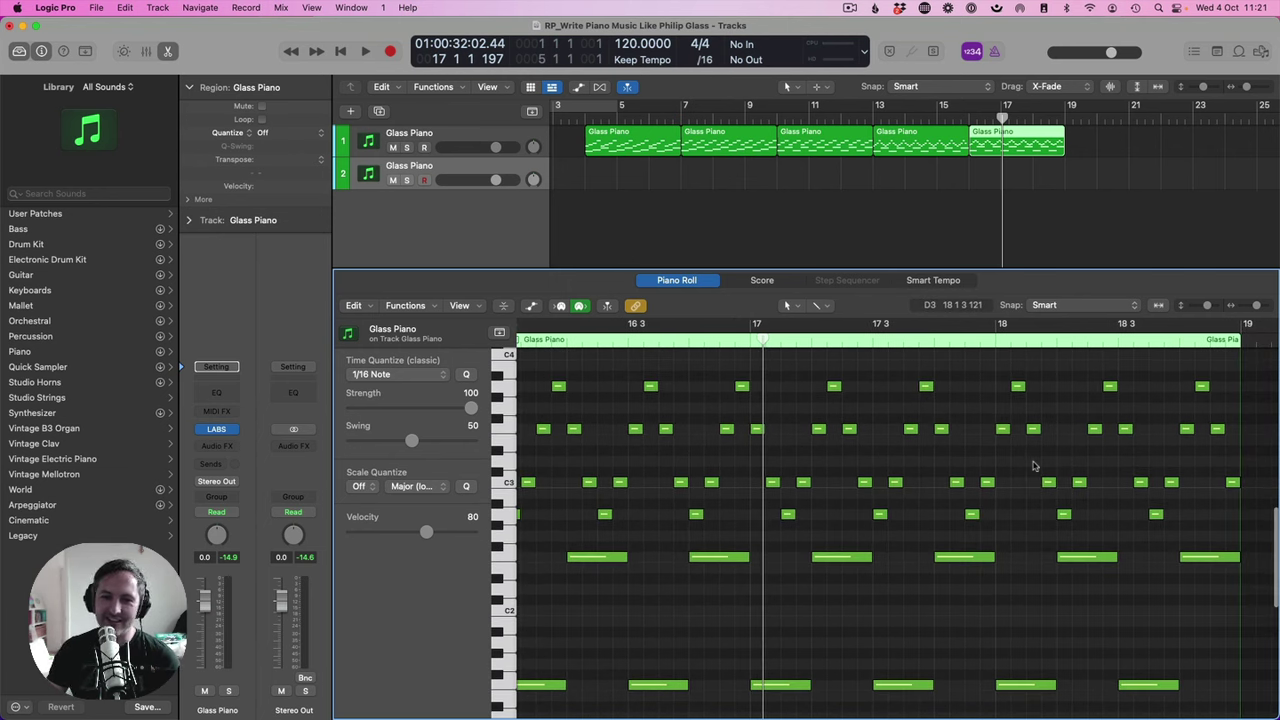
pyautogui.moveTo(996, 419); pyautogui.dragTo(1273, 440)
pyautogui.hotkey('alt', 'Down')
pyautogui.hotkey('alt', 'Down')
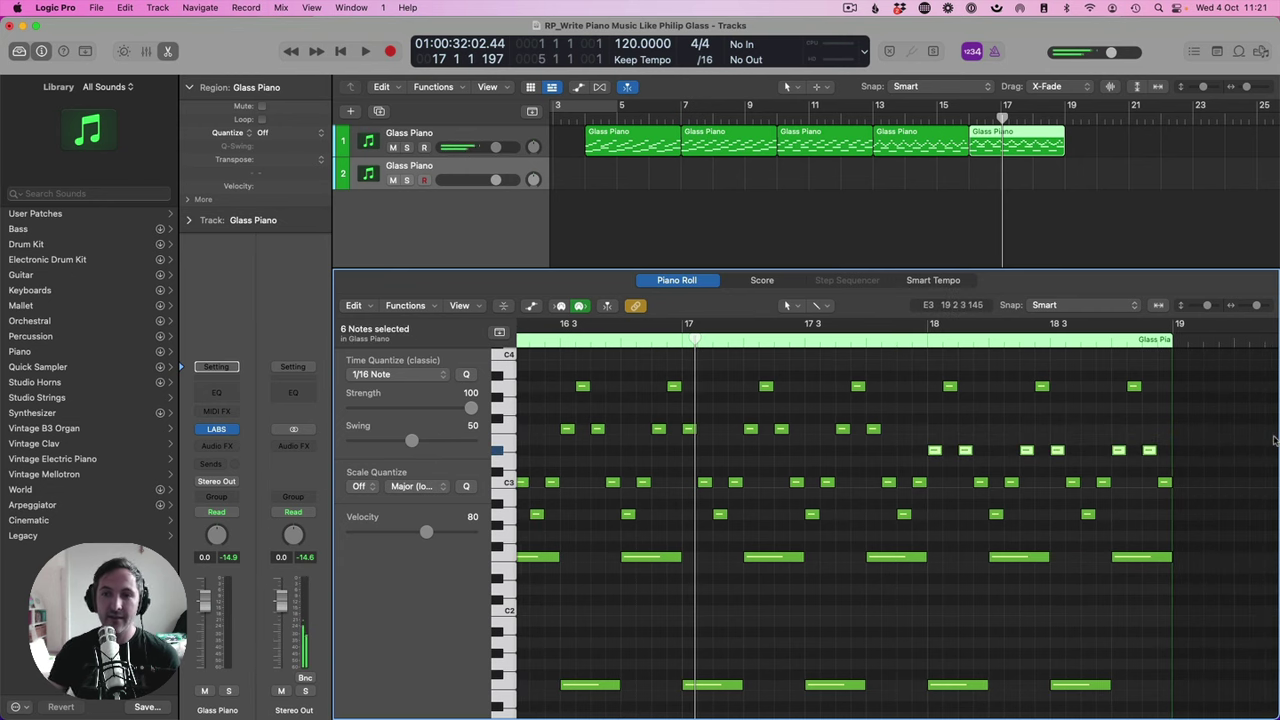
# - Play from bar 13 through the end of the region at bar 16, checking its sustain automation and notes along the way
pyautogui.click(872, 118)
pyautogui.press('space')
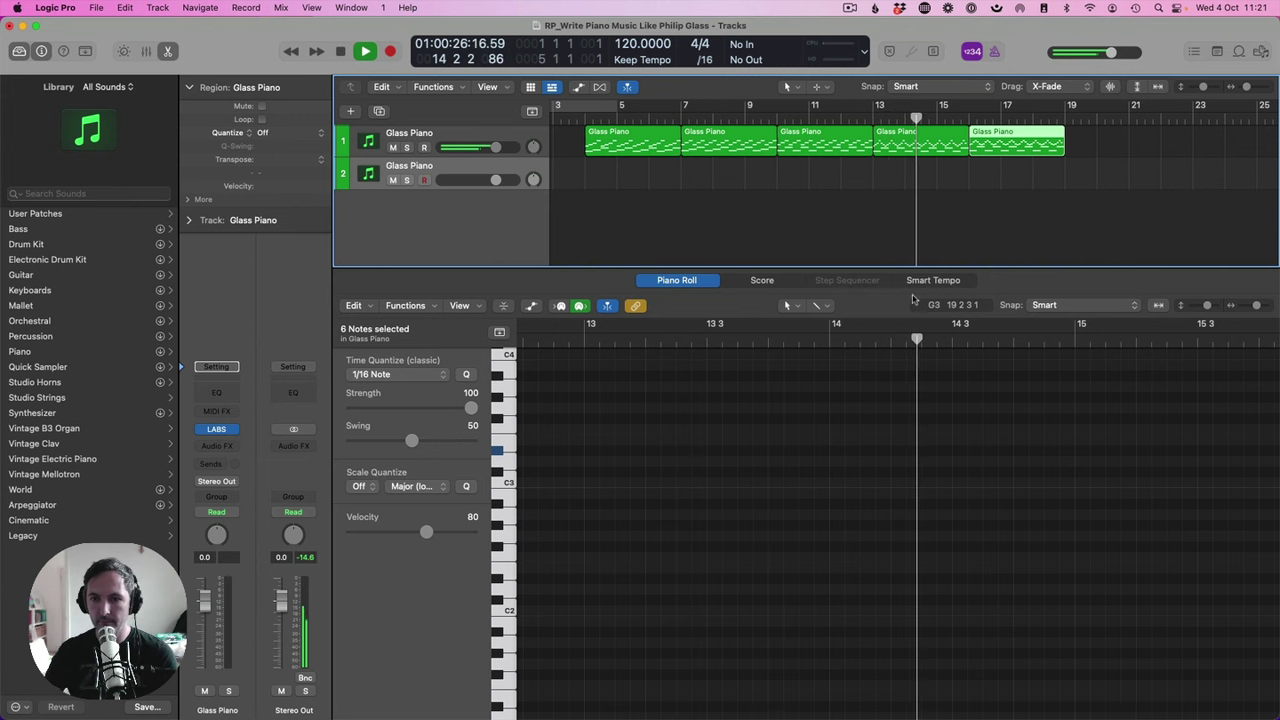
pyautogui.press('e')
pyautogui.press('e')
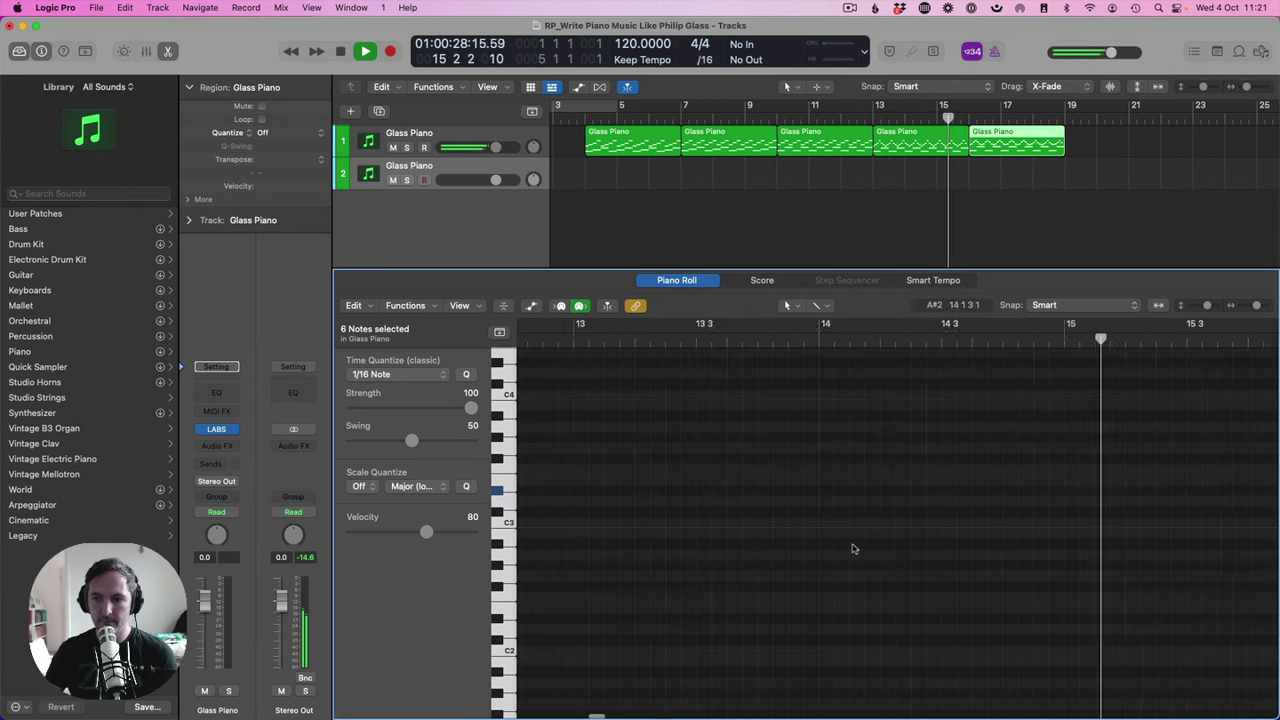
pyautogui.press('a')
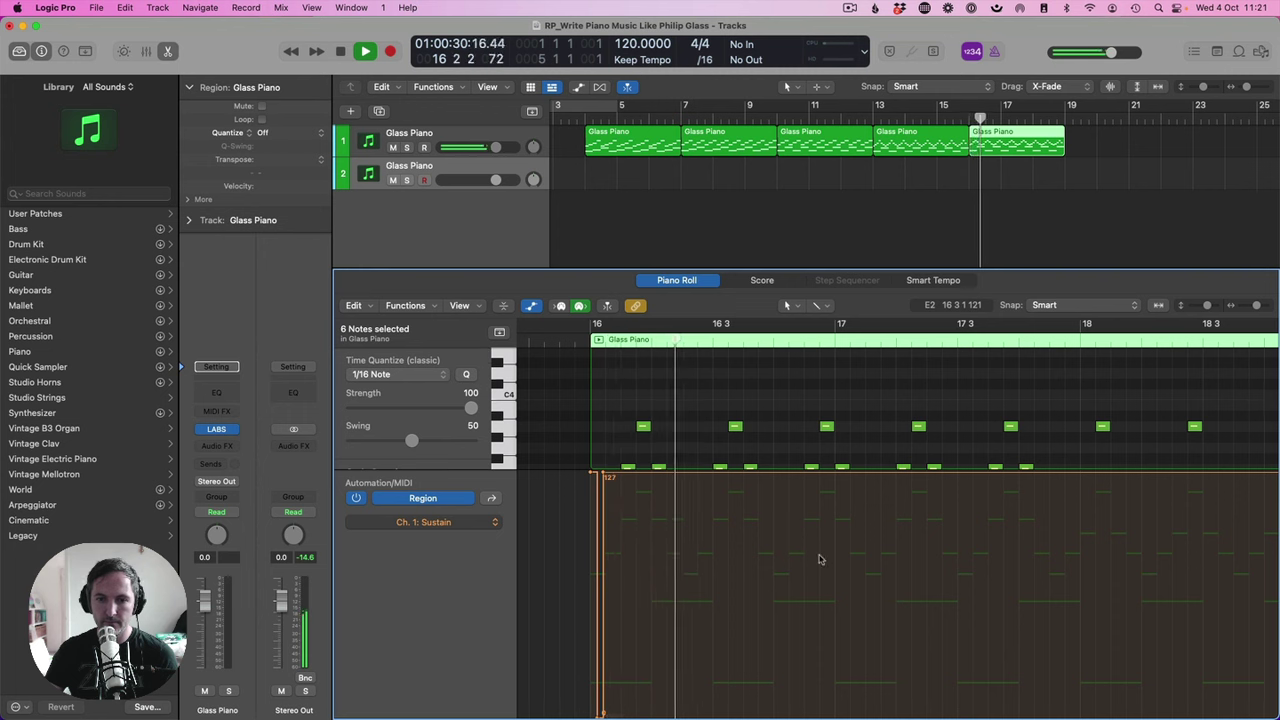
pyautogui.press('e')
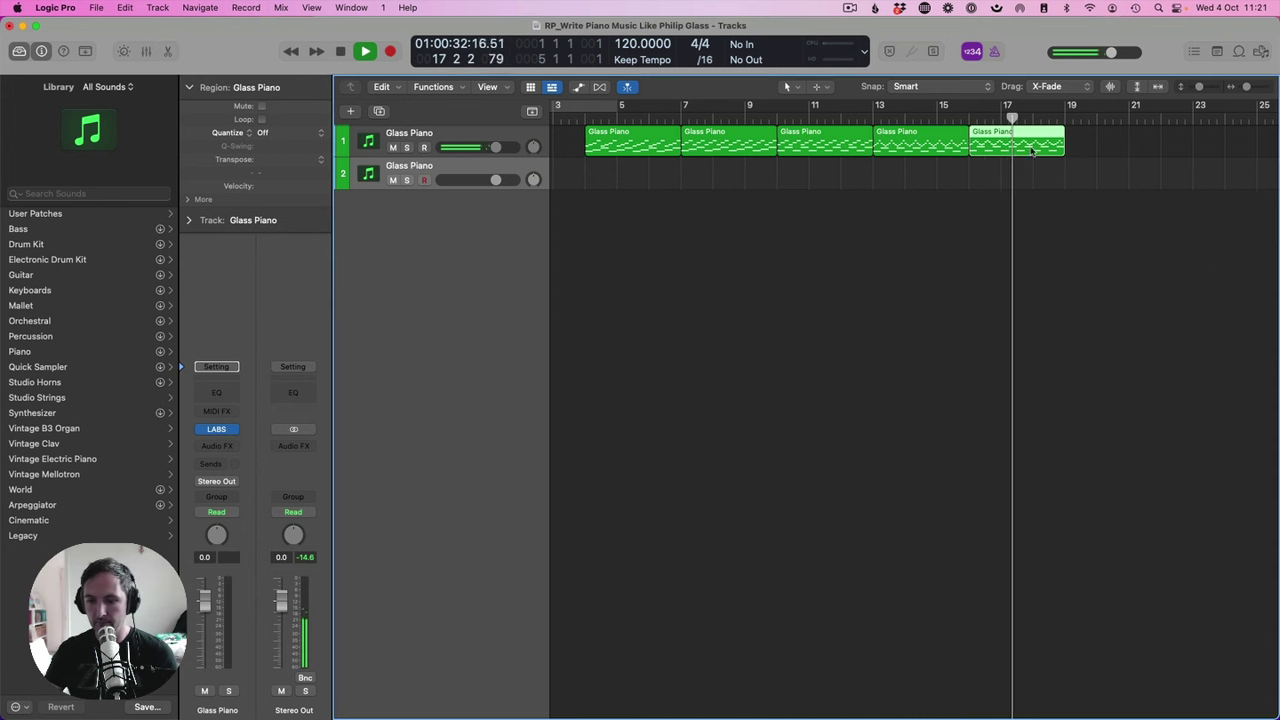
pyautogui.press('e')
pyautogui.press('a')
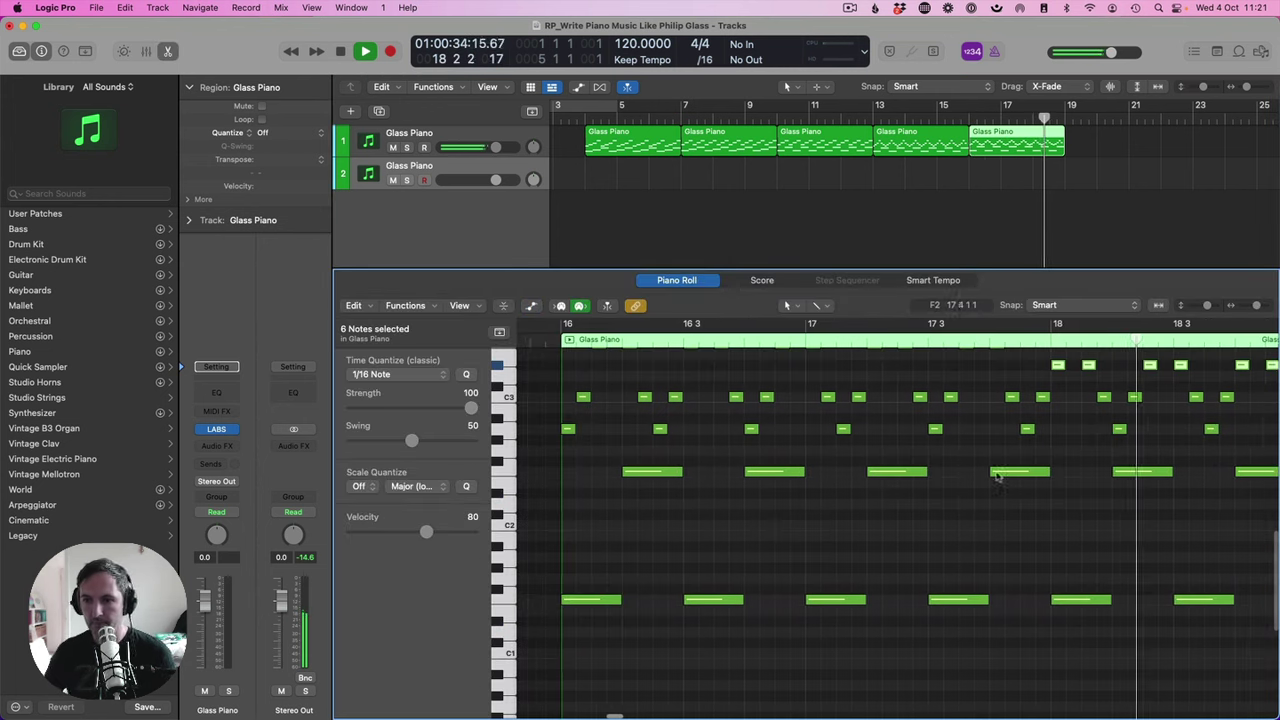
pyautogui.press('space')
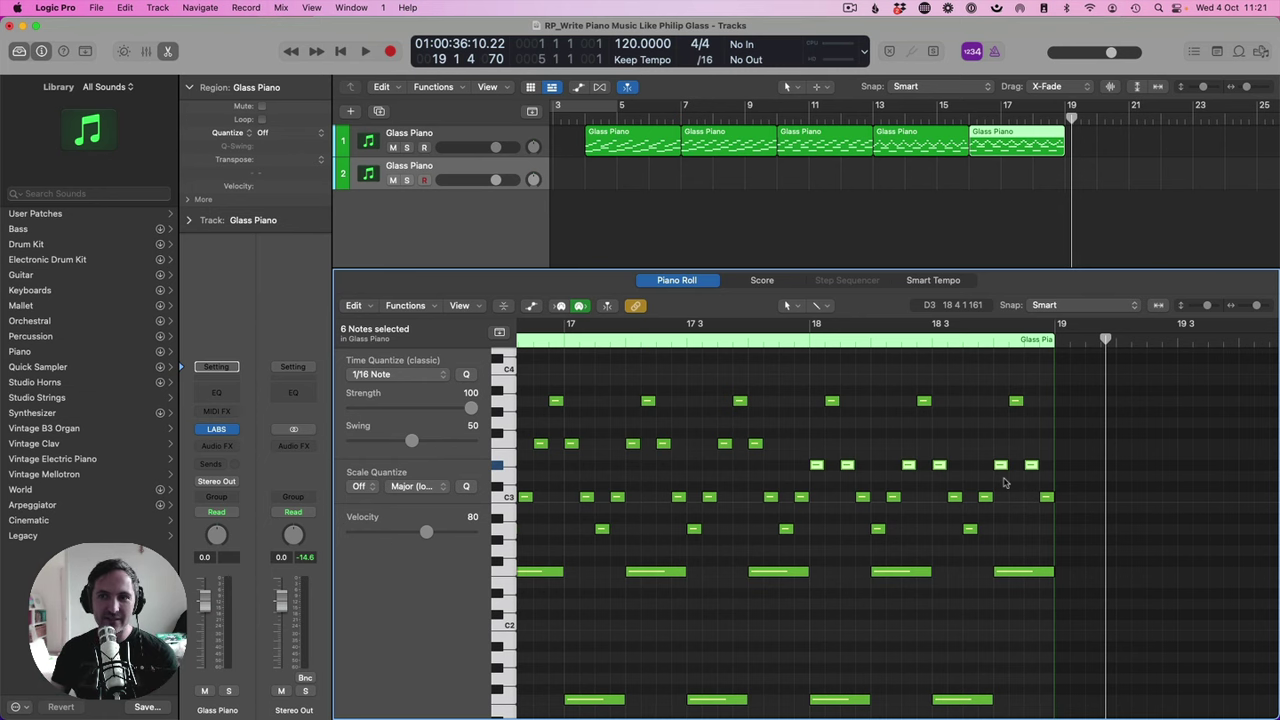
# - Copy the region at bar 13 to bars 19 and 22, and lower the bar 22 copy's A1 bass notes to G#1
pyautogui.moveTo(899, 148); pyautogui.dragTo(1190, 148)
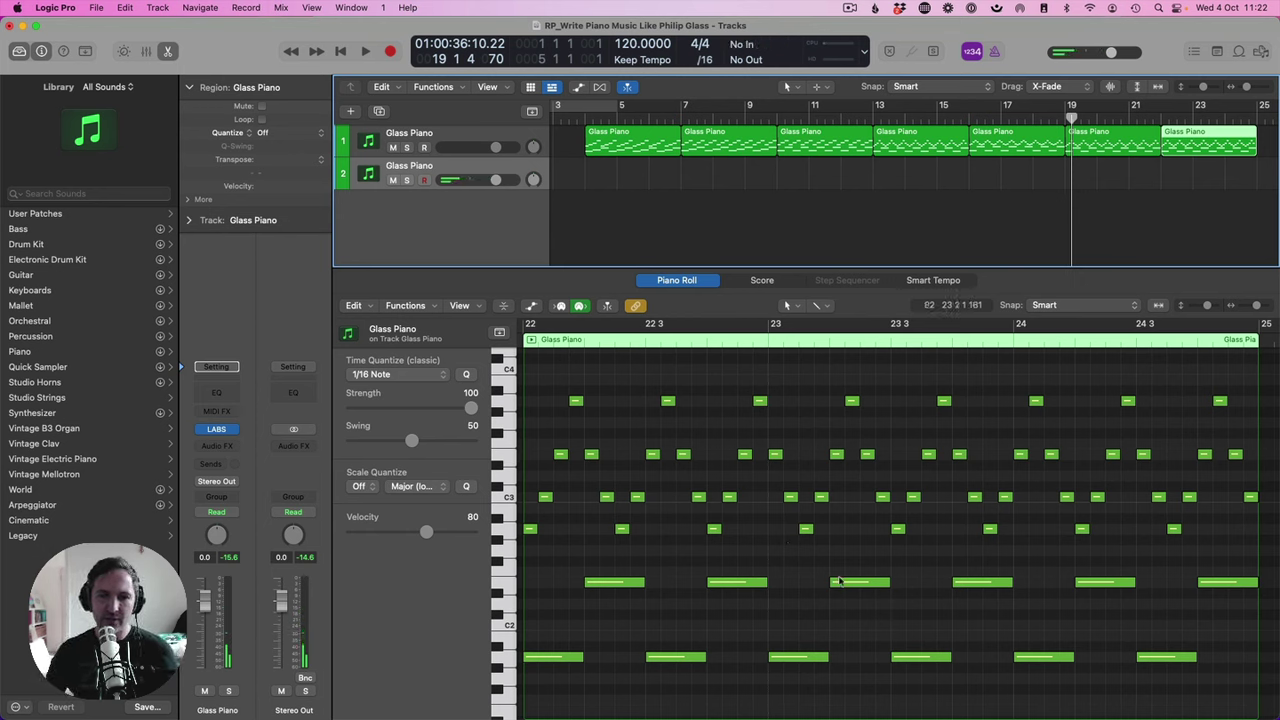
pyautogui.moveTo(830, 577)
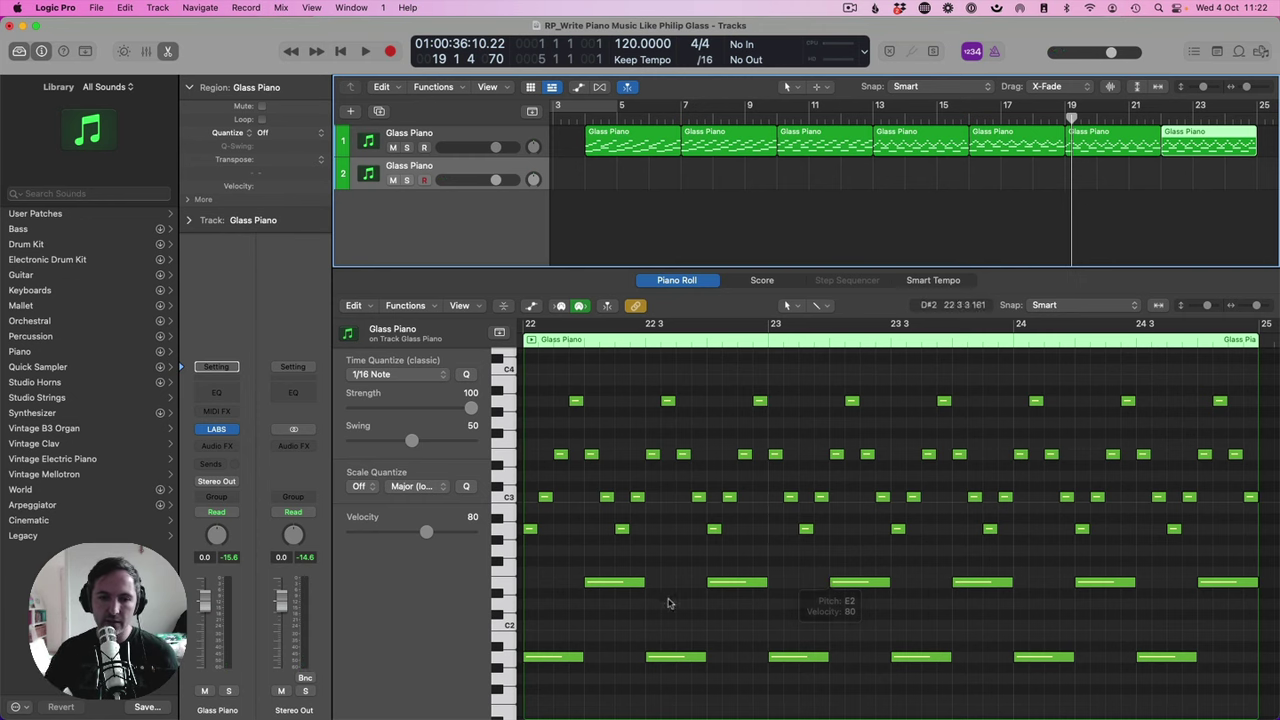
pyautogui.scroll(-2, 531, 643)
pyautogui.click(512, 636)
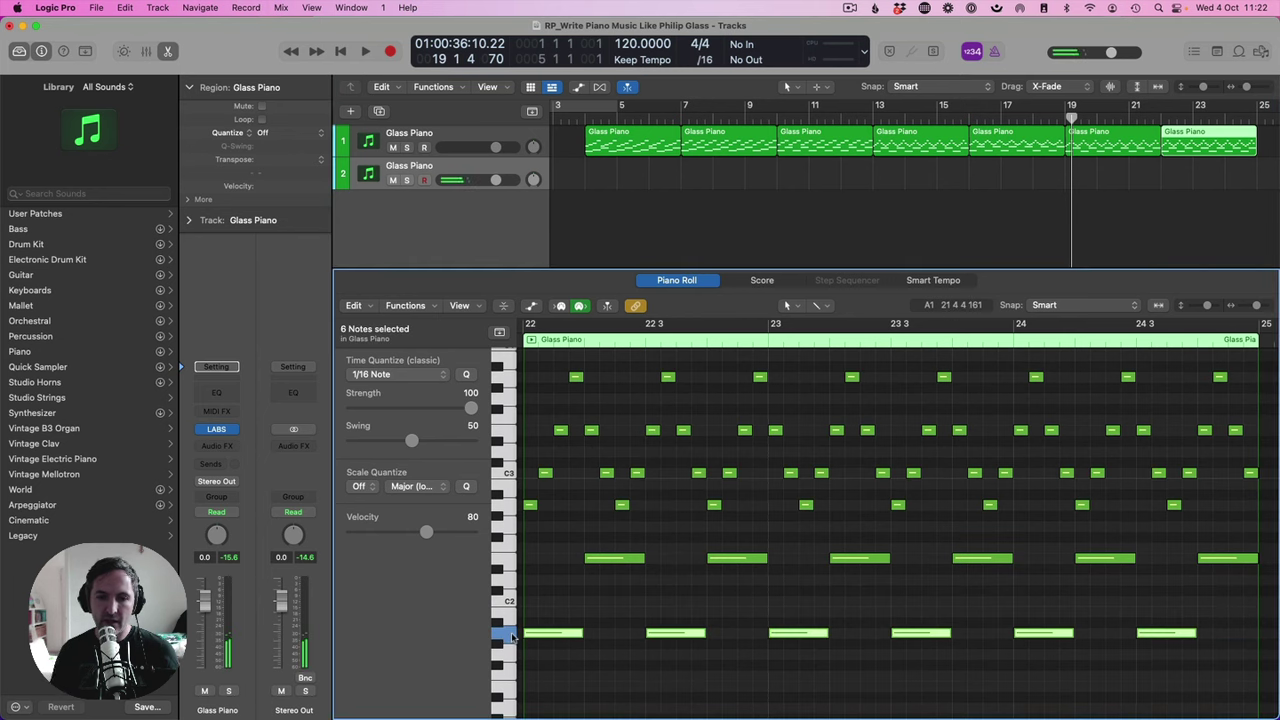
pyautogui.hotkey('alt', 'Down')
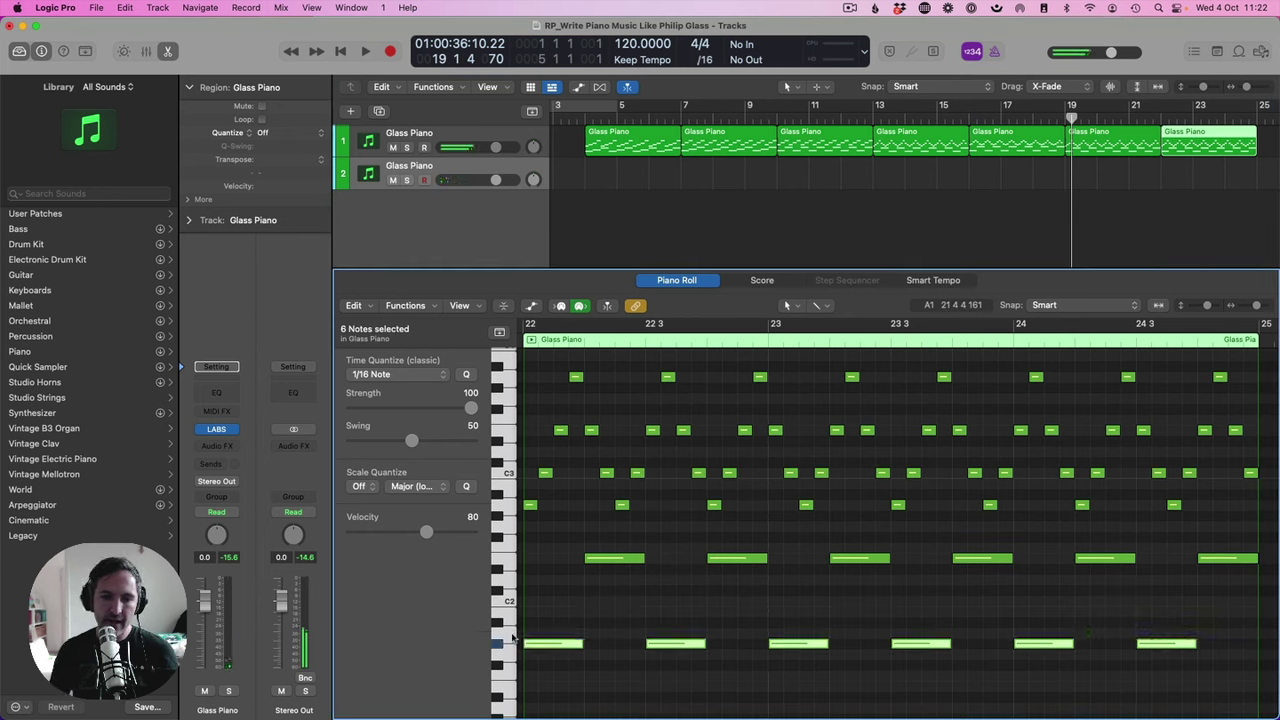
# - Lower the A2, C3 and A3 notes in the region at bar 22 by one semitone to G#2, B2 and G#3
pyautogui.click(505, 558)
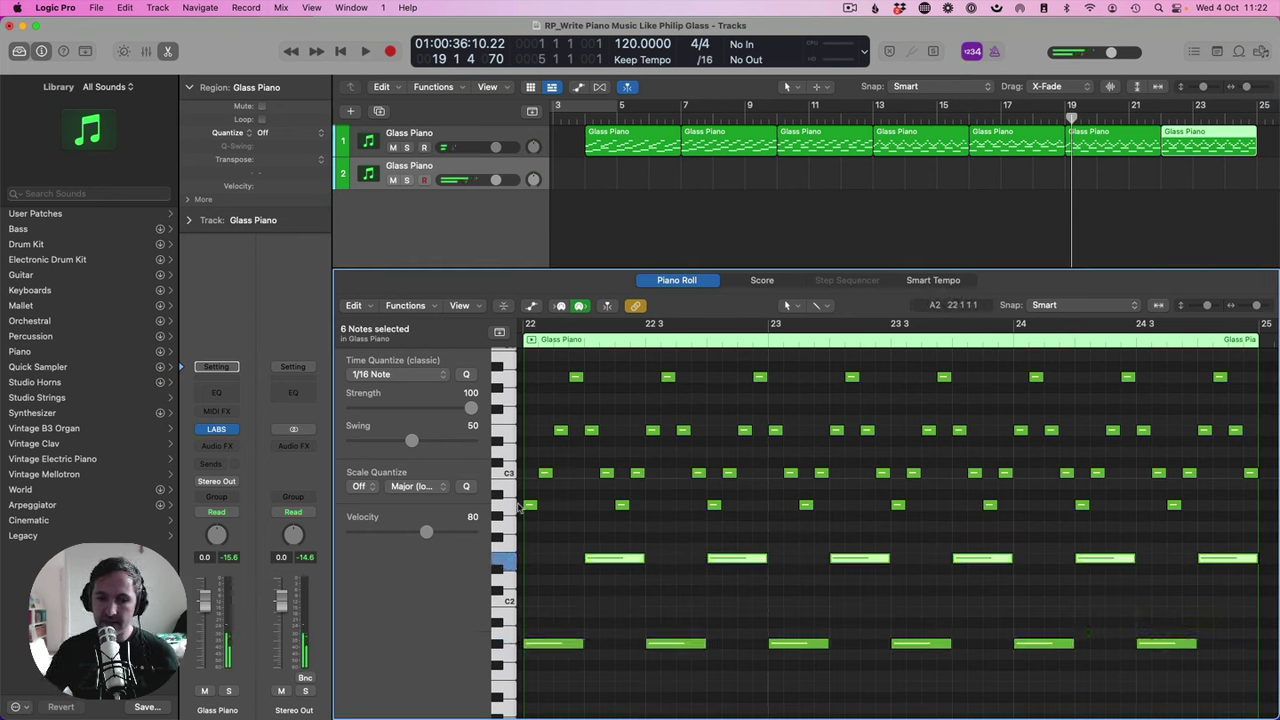
pyautogui.click(509, 506)
pyautogui.hotkey('alt', 'Down')
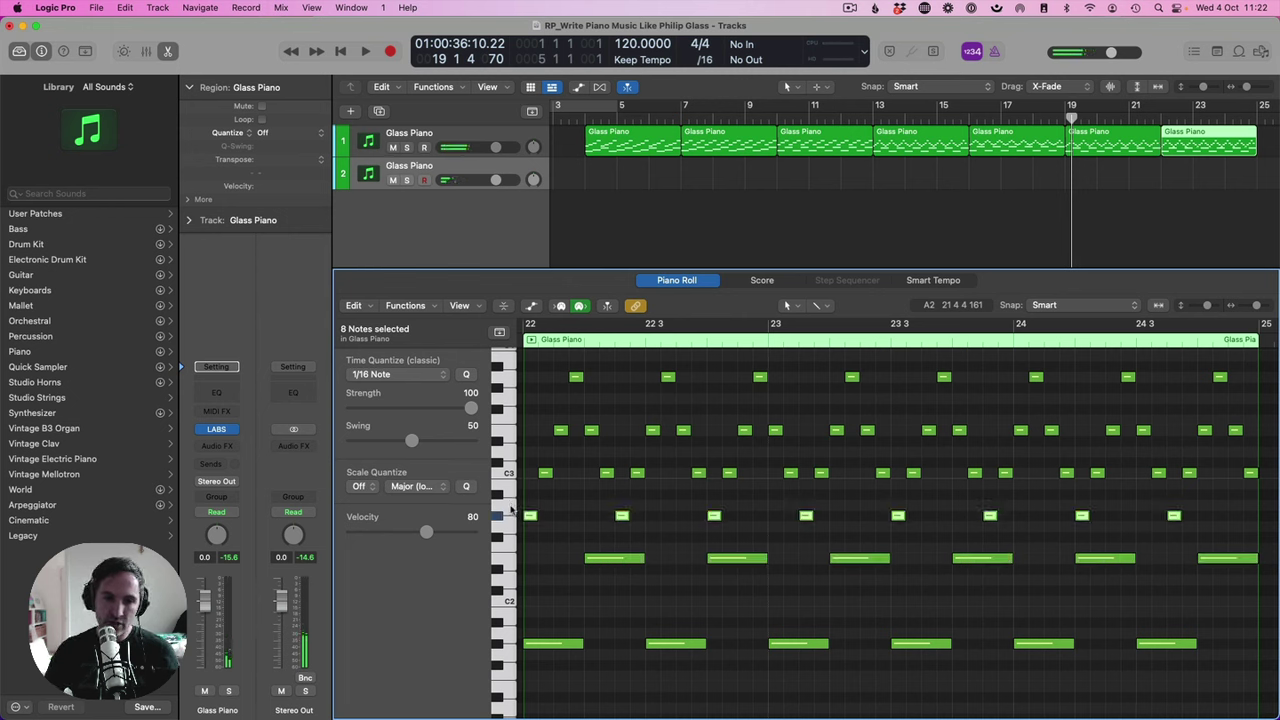
pyautogui.click(507, 474)
pyautogui.hotkey('alt', 'Down')
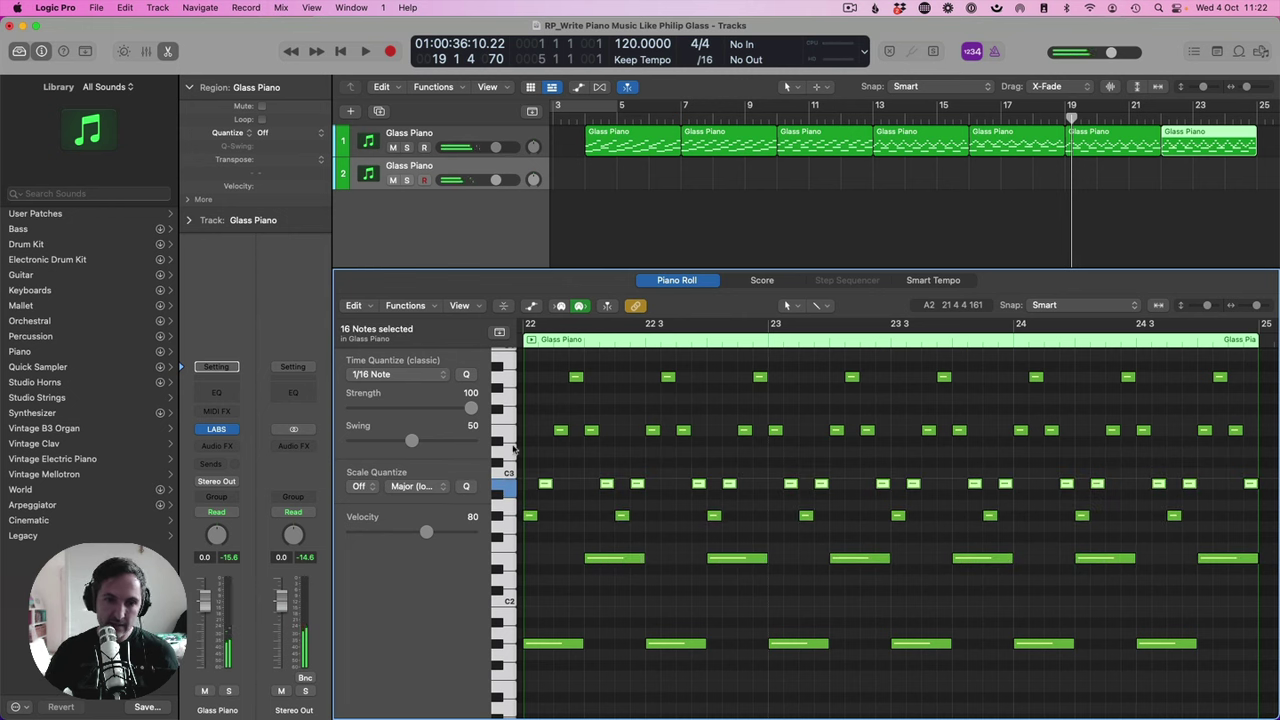
pyautogui.click(507, 432)
pyautogui.click(504, 379)
pyautogui.hotkey('alt', 'Down')
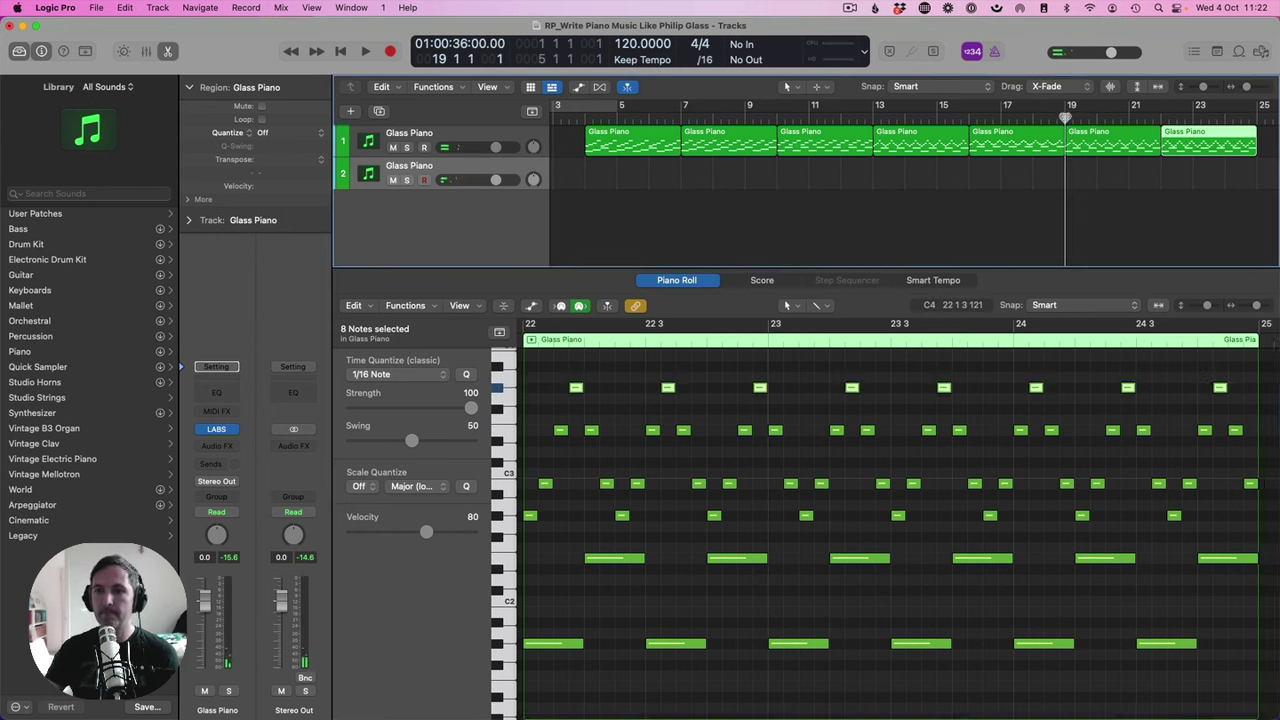
# - Play from bar 19 and join the regions at bars 19 and 22 into a single region
pyautogui.press('space')
pyautogui.moveTo(1245, 182); pyautogui.dragTo(1130, 148)
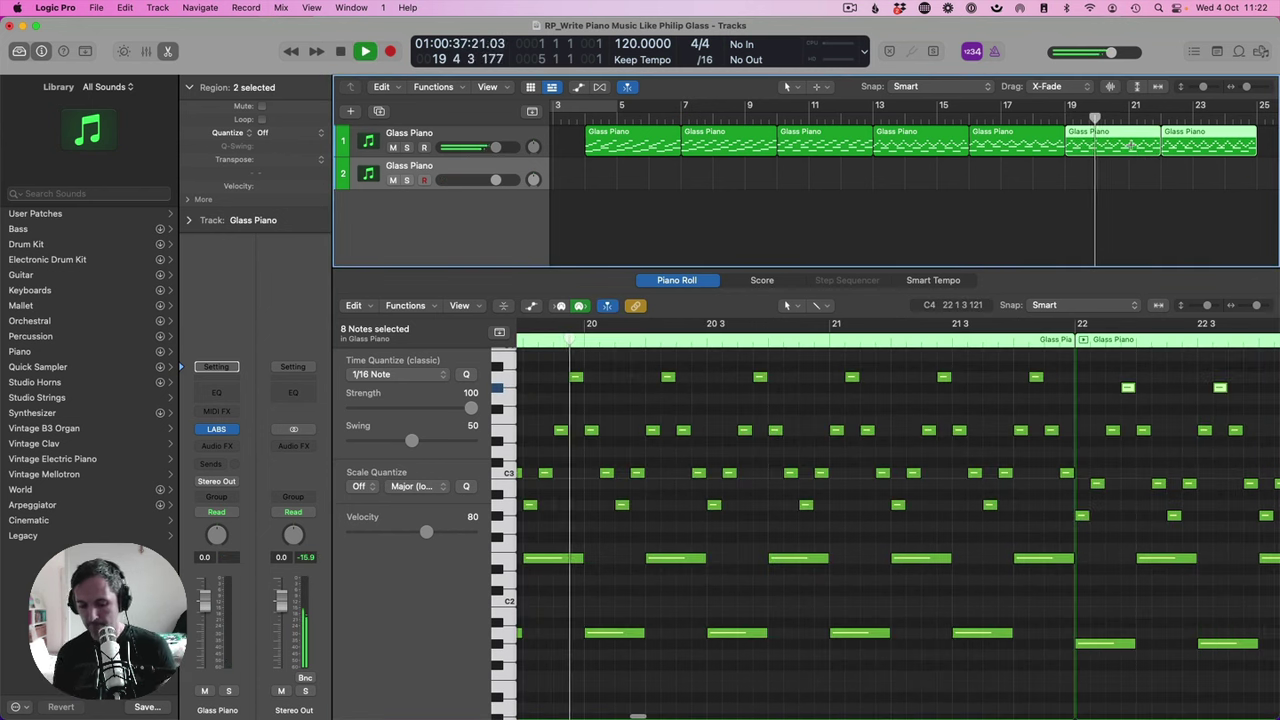
pyautogui.scroll(-3, 886, 396)
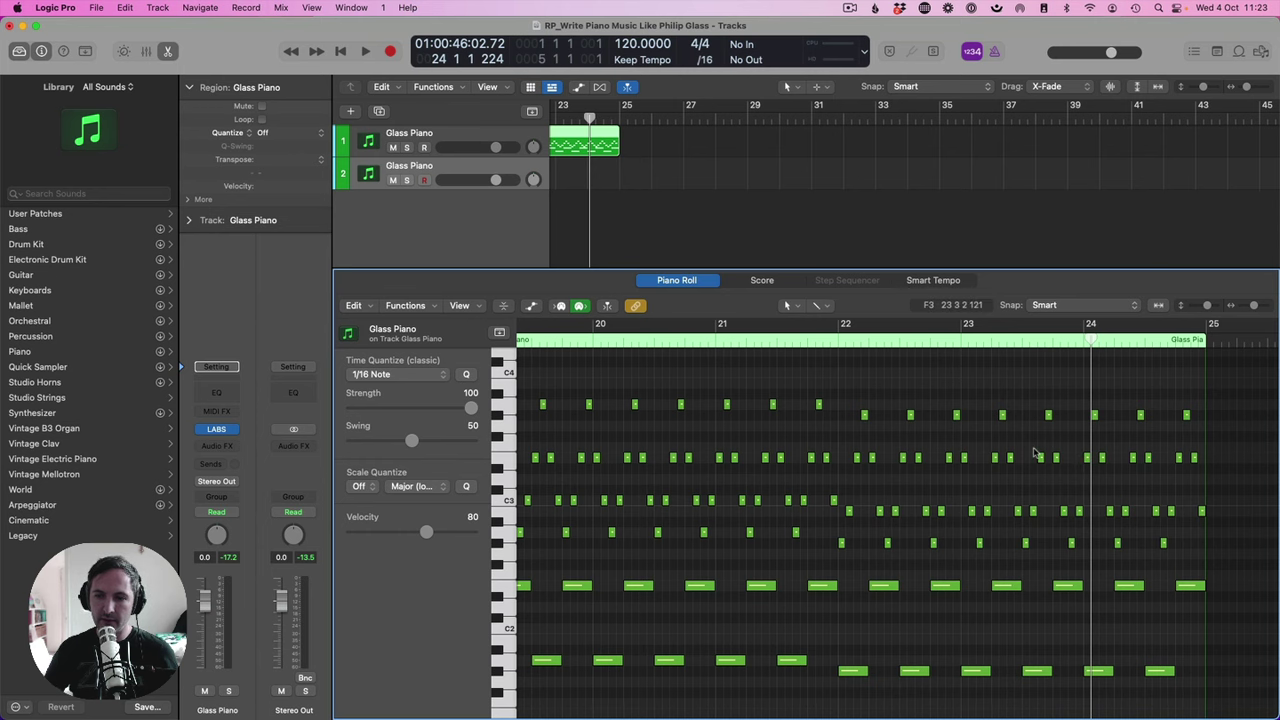
# - Try lowering the E3 notes from mid-bar 23 to D#3 and the last four to D3, playing the result from bar 22
pyautogui.moveTo(1032, 446); pyautogui.dragTo(1245, 466)
pyautogui.hotkey('alt', 'Down')
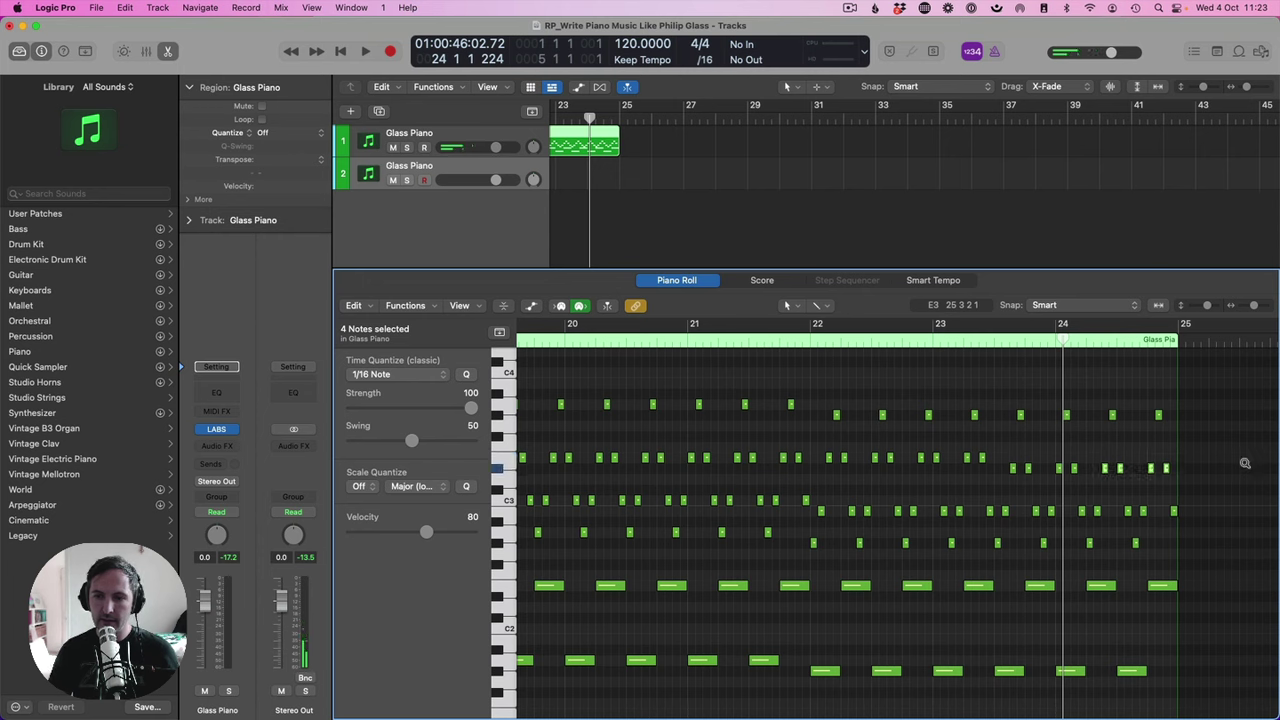
pyautogui.moveTo(1120, 459); pyautogui.dragTo(1121, 482)
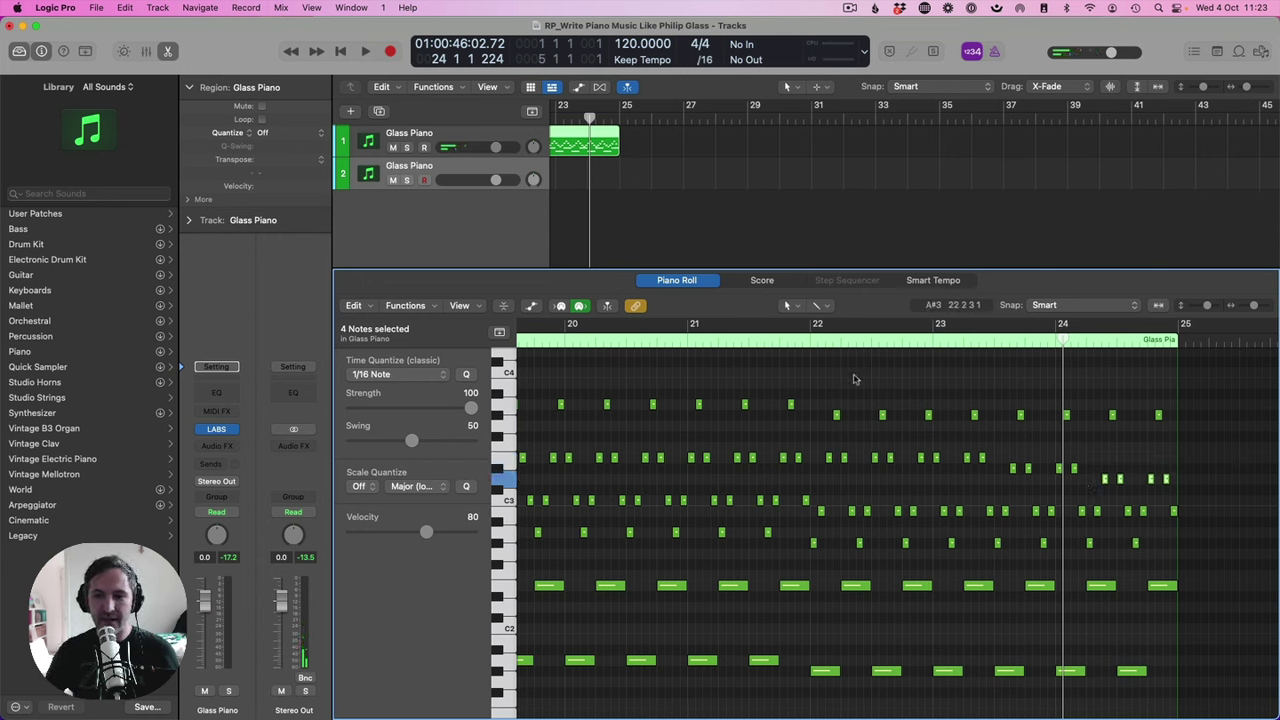
pyautogui.click(814, 345)
pyautogui.press('space')
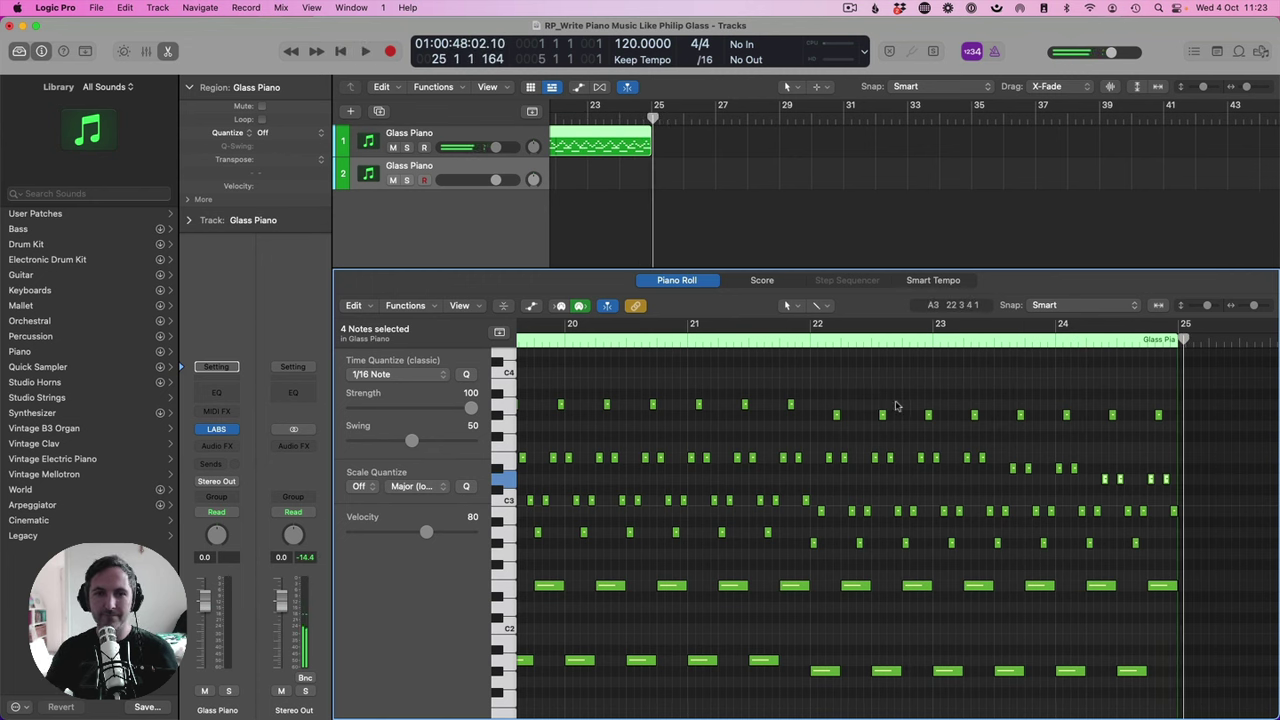
pyautogui.moveTo(1055, 466); pyautogui.dragTo(1052, 445)
pyautogui.click(1050, 441)
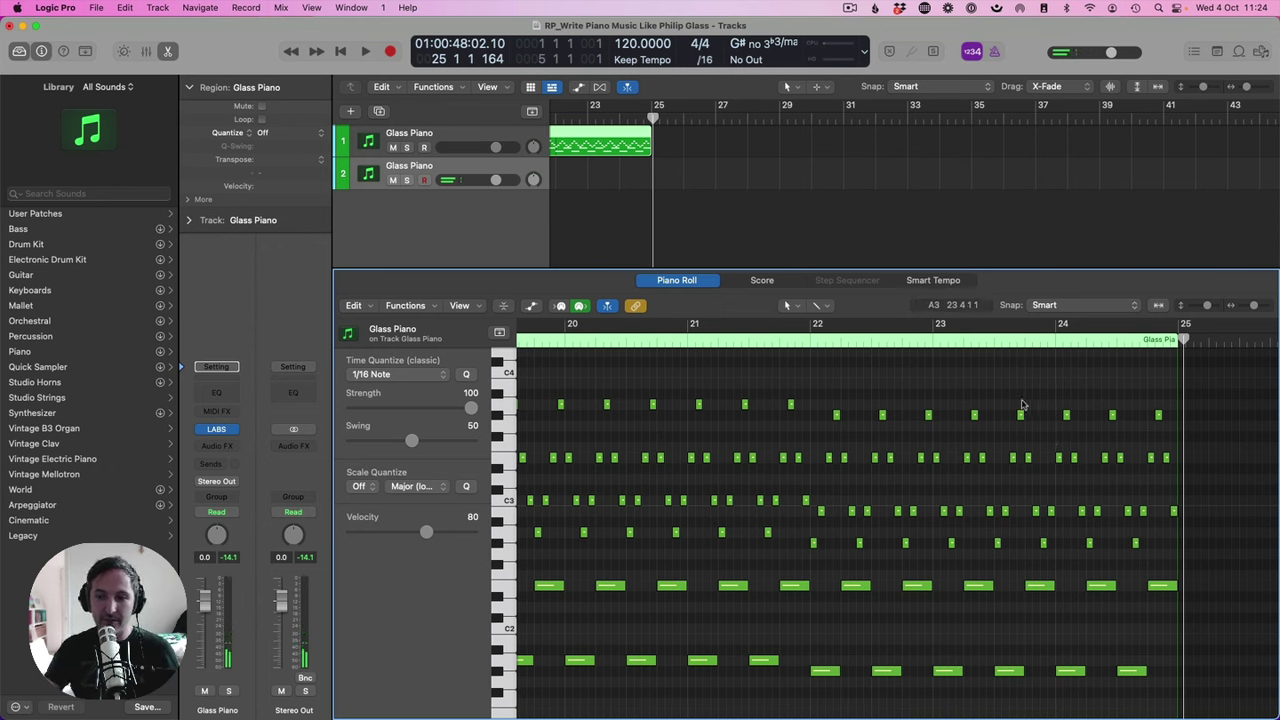
# - Lower the last four G#3 notes, from mid-bar 23 onward, by one semitone to G3, and play the joined region from bar 19
pyautogui.moveTo(1016, 400); pyautogui.dragTo(1238, 431)
pyautogui.hotkey('alt', 'Down')
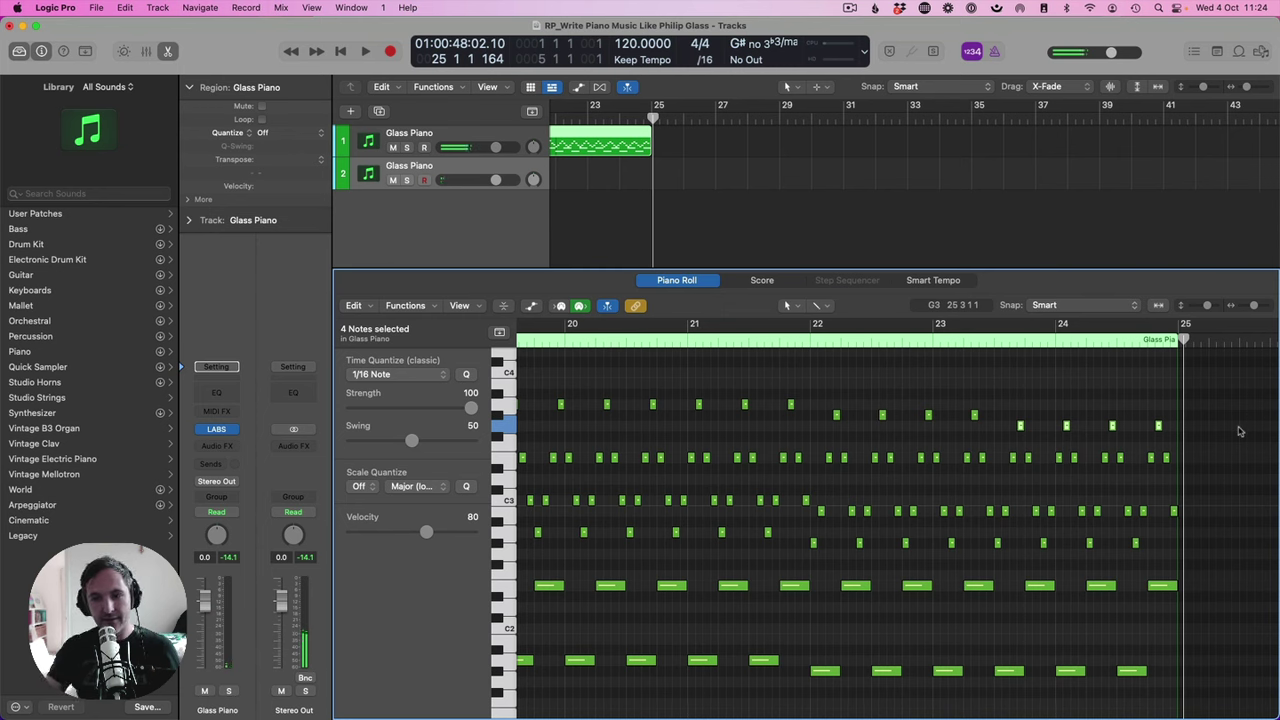
pyautogui.hscroll(-5, 617, 110)
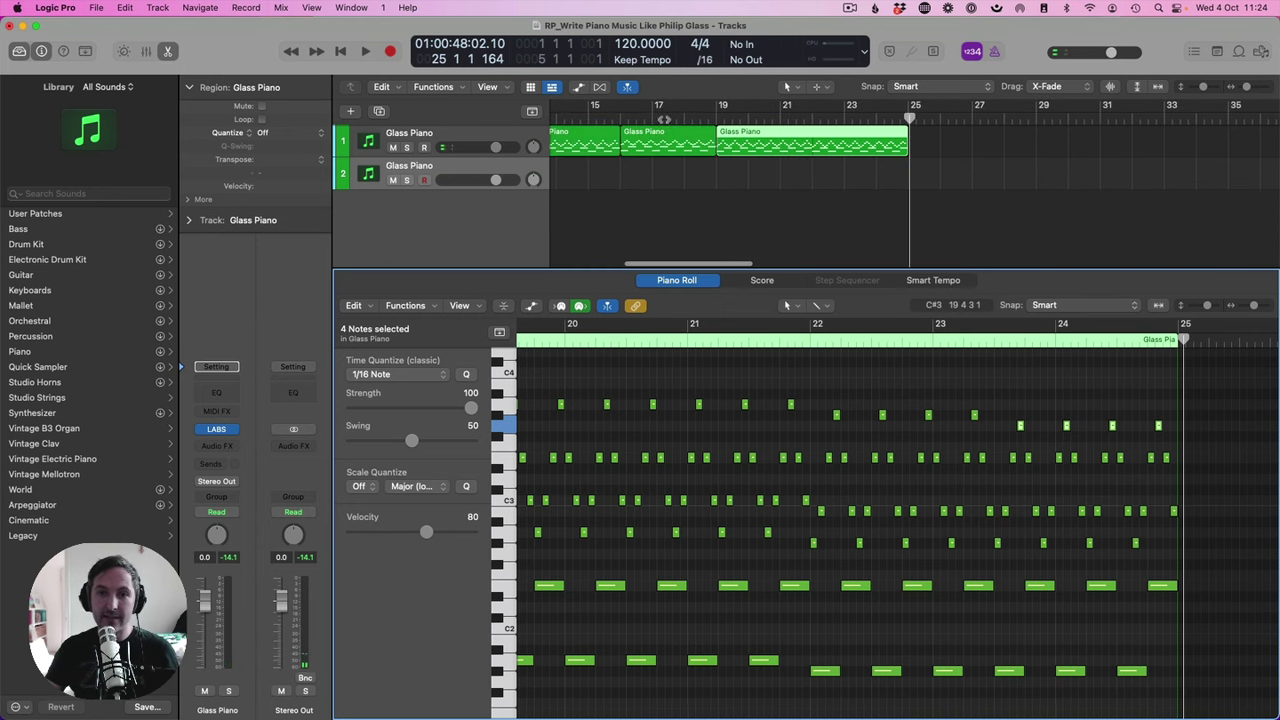
pyautogui.click(722, 117)
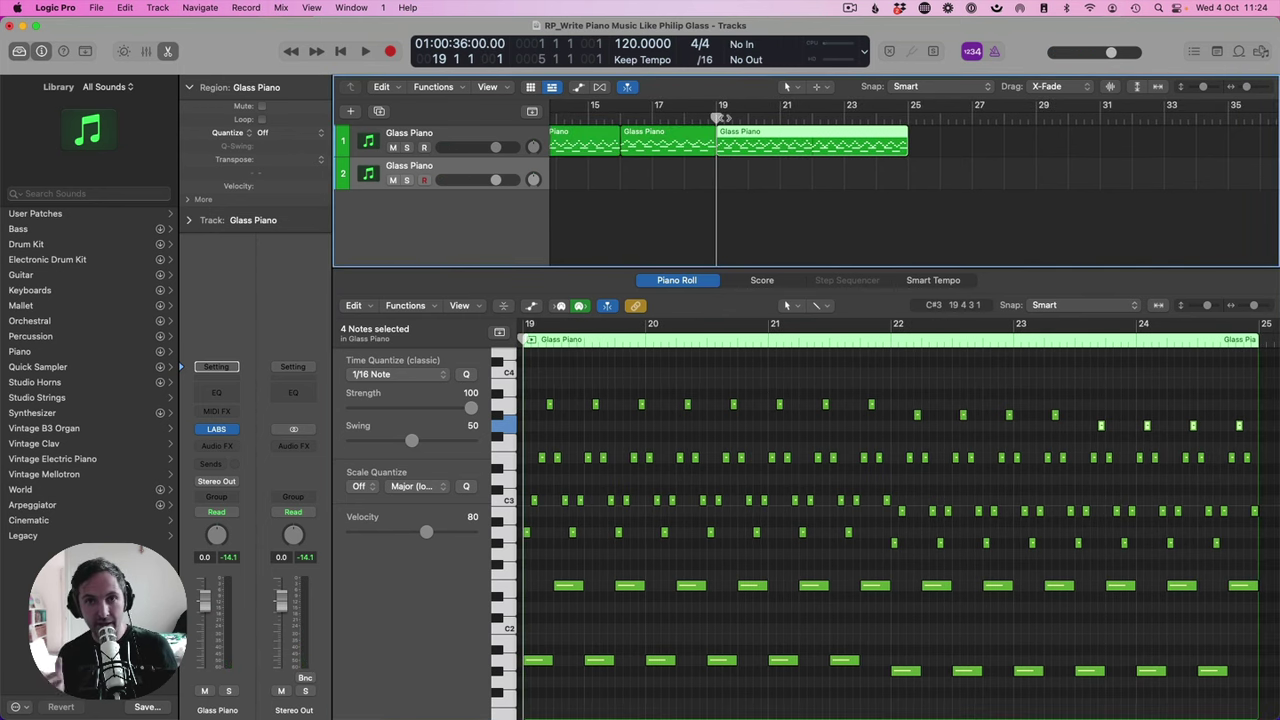
pyautogui.press('space')
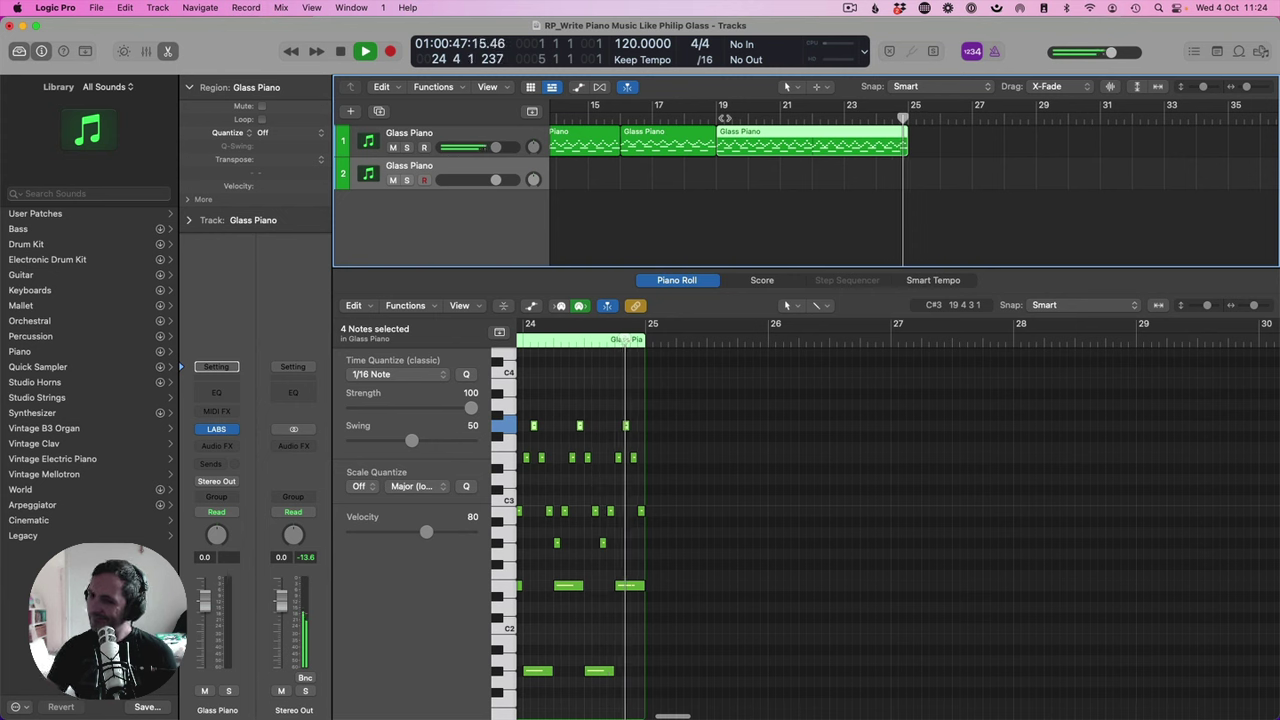
pyautogui.press('space')
pyautogui.hscroll(-10, 718, 508)
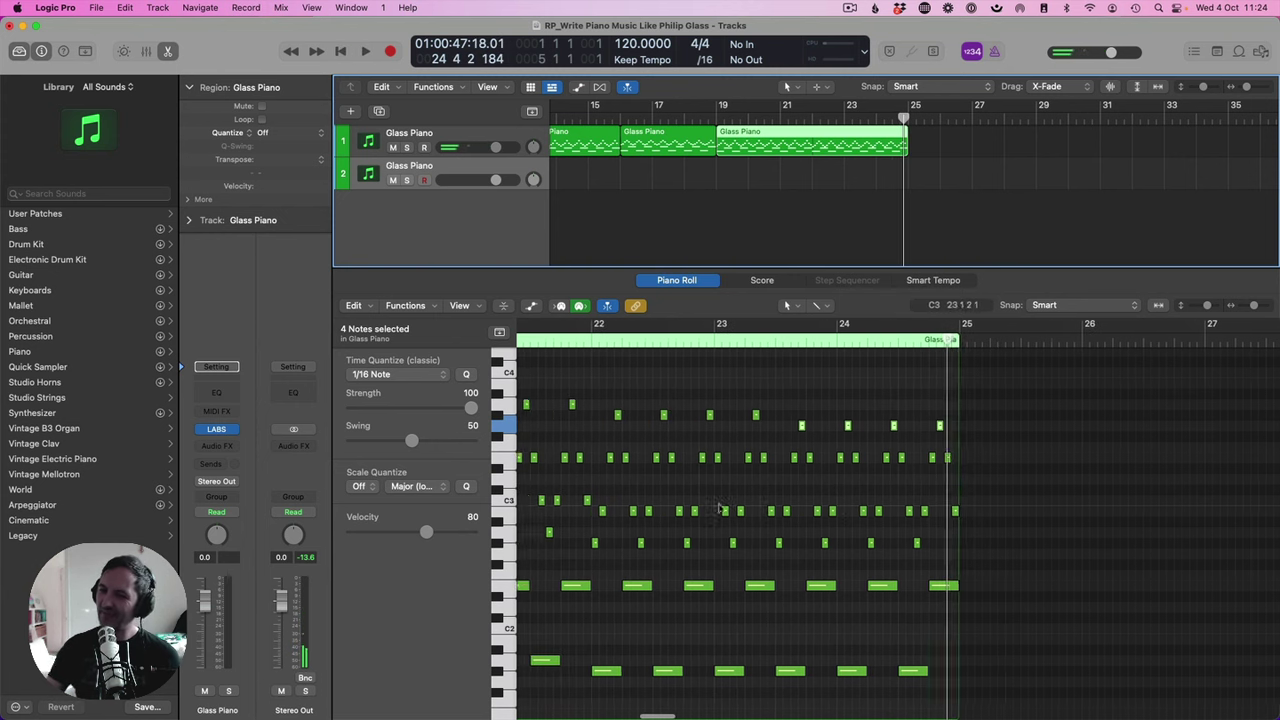
pyautogui.hscroll(-3, 718, 508)
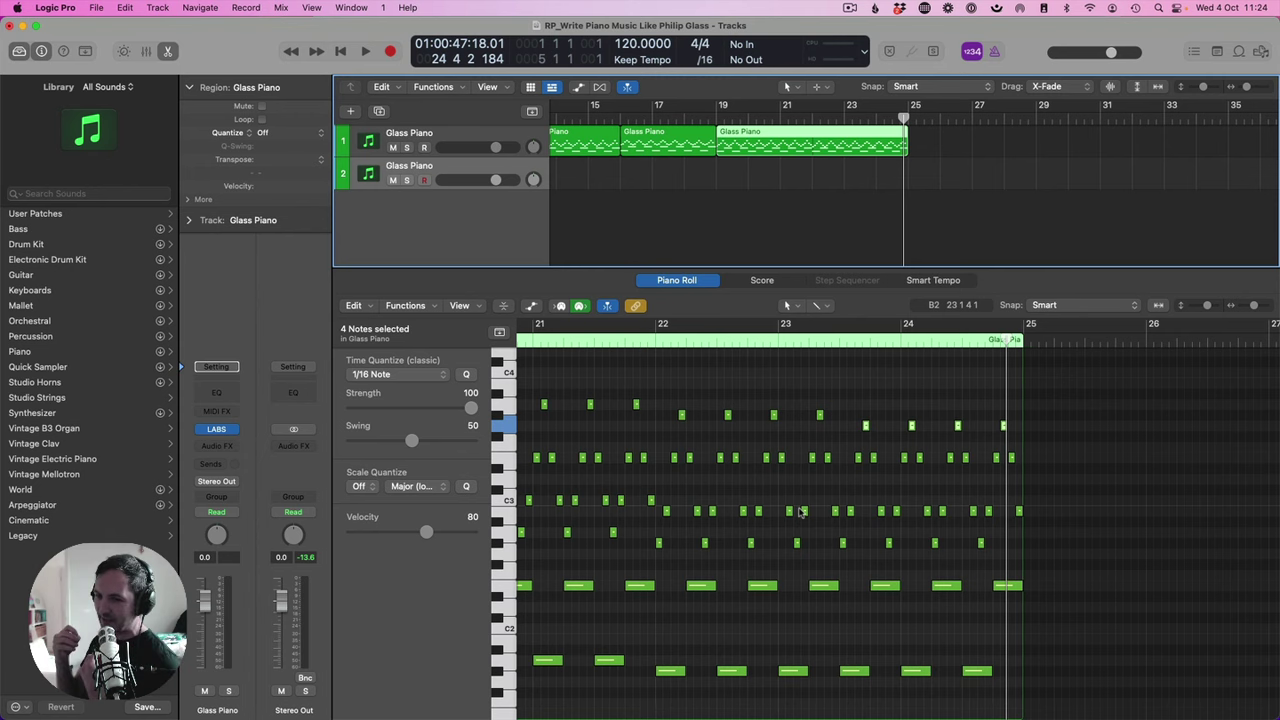
# - Play the arrangement from the first region at bar 4 into bar 7, and clear the region selection
pyautogui.press('Return')
pyautogui.press('space')
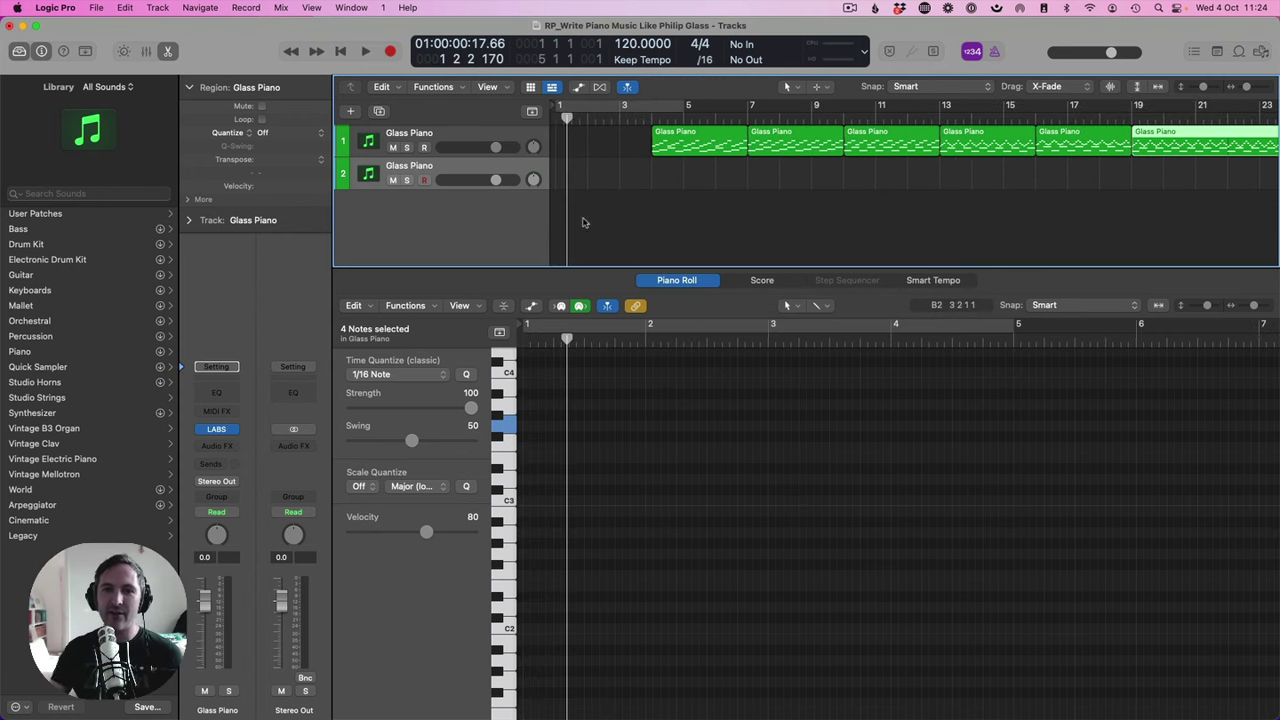
pyautogui.click(650, 118)
pyautogui.press('space')
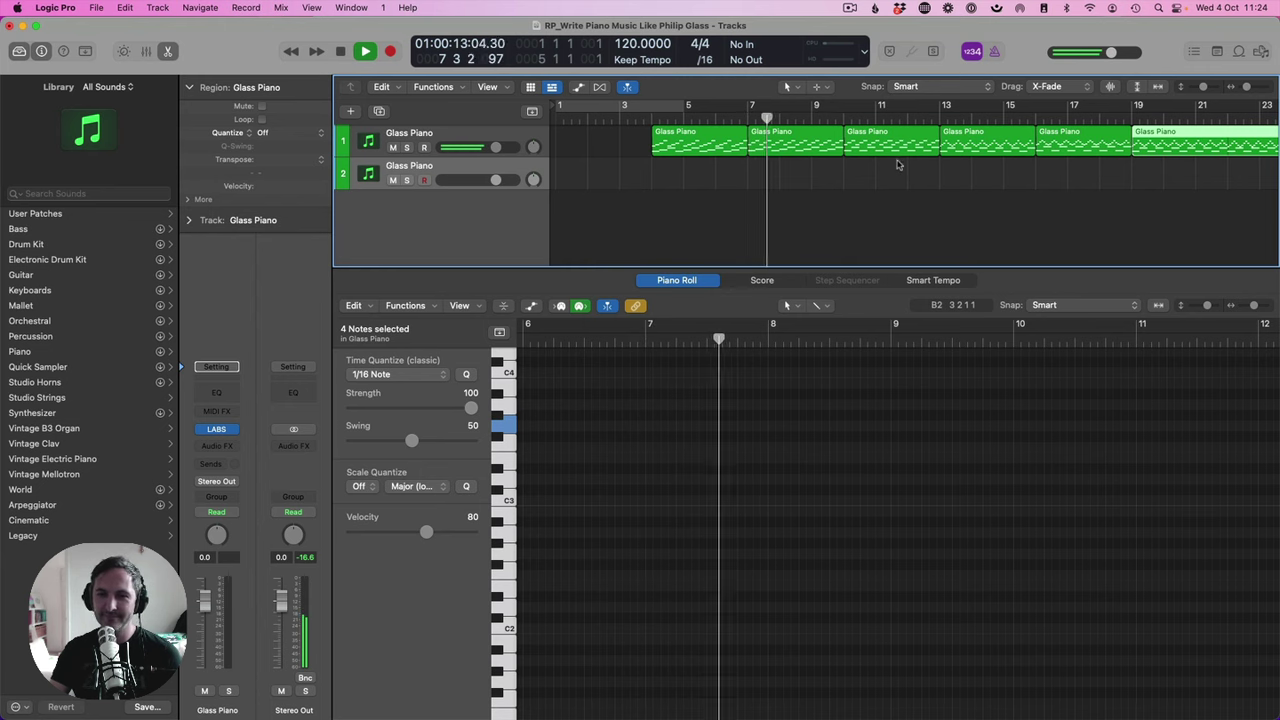
pyautogui.press('space')
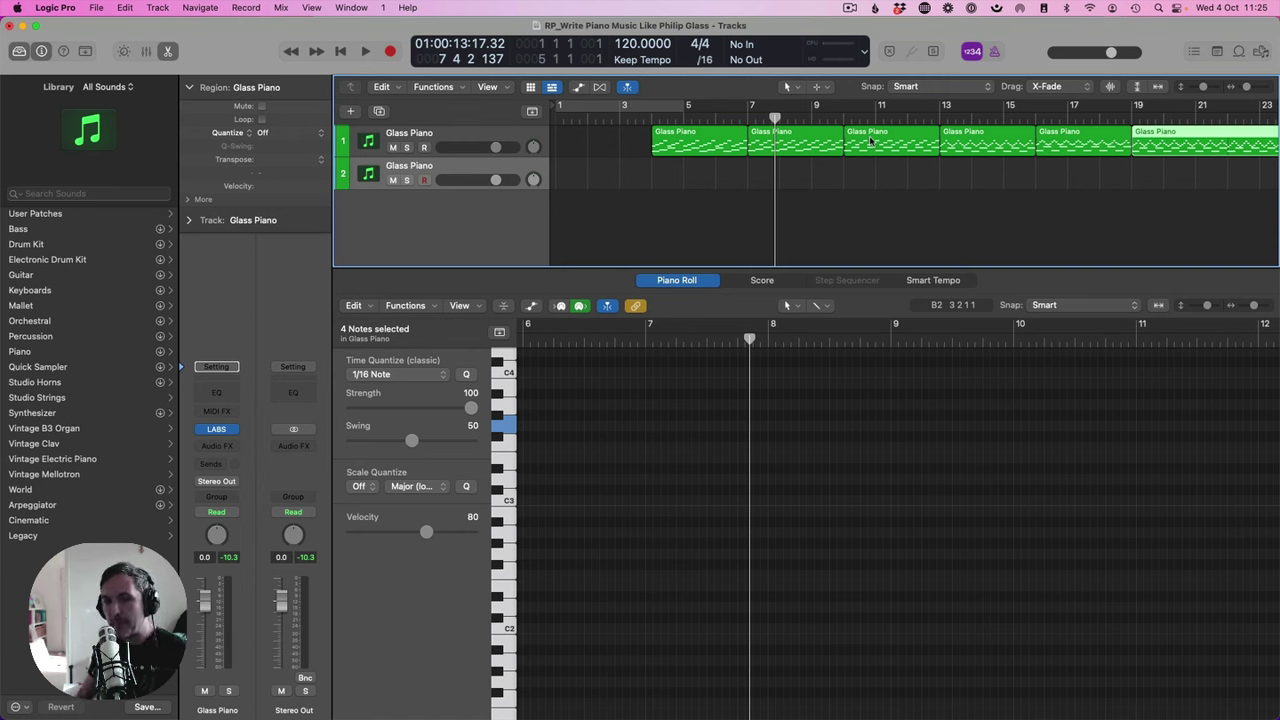
pyautogui.click(848, 212)
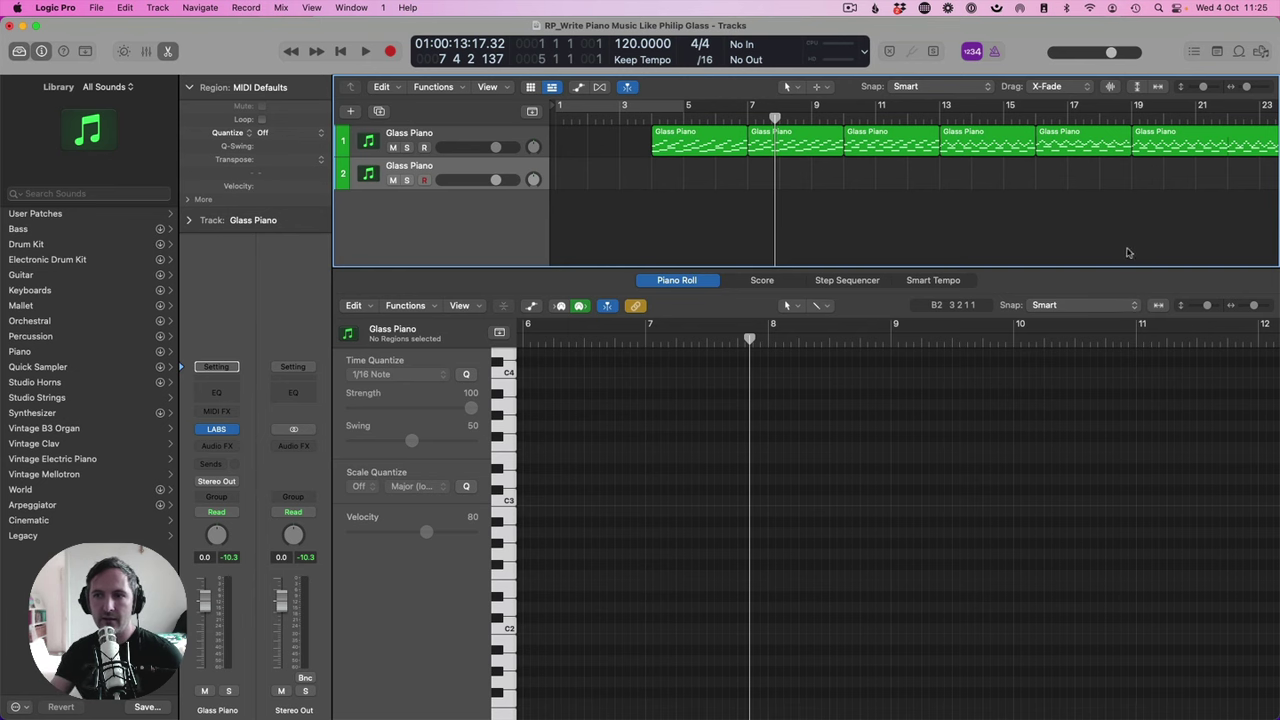
# - Lower the last three G#2 notes of the region at bar 19 by one semitone to G2
pyautogui.hscroll(5, 1128, 249)
pyautogui.click(980, 143)
pyautogui.hscroll(-6, 940, 527)
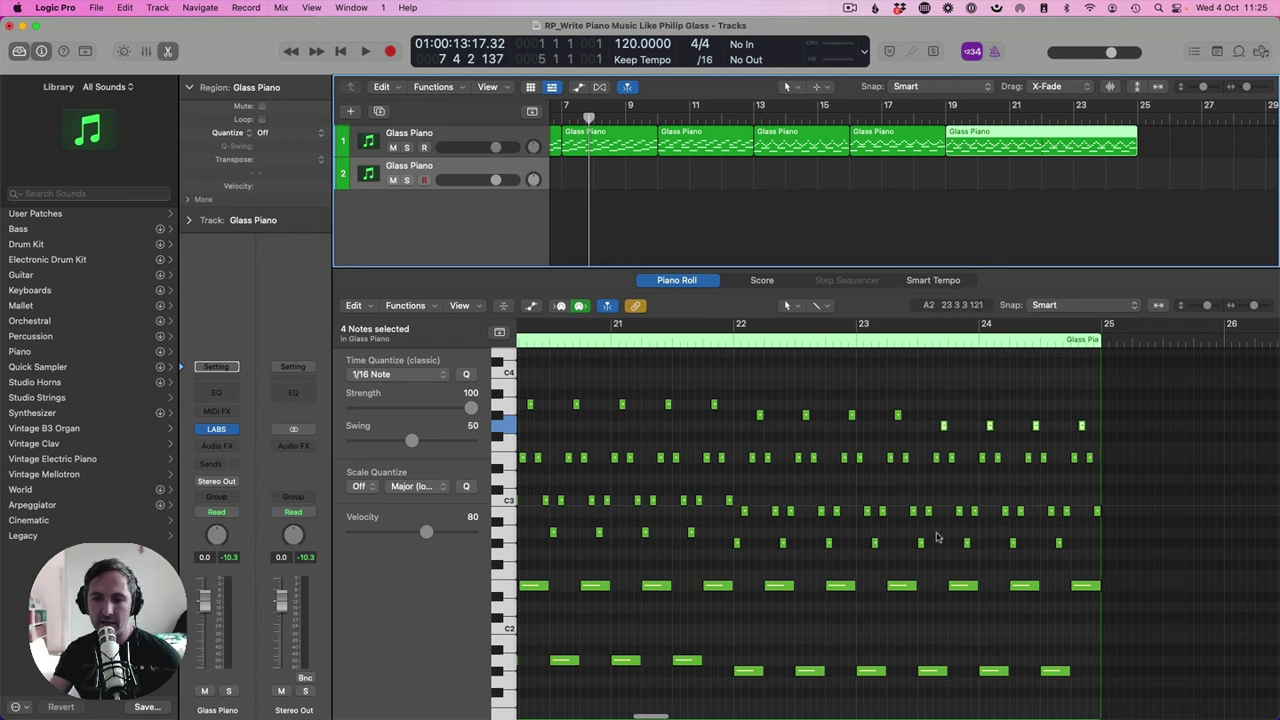
pyautogui.moveTo(950, 537); pyautogui.dragTo(1094, 555)
pyautogui.hotkey('alt', 'Down')
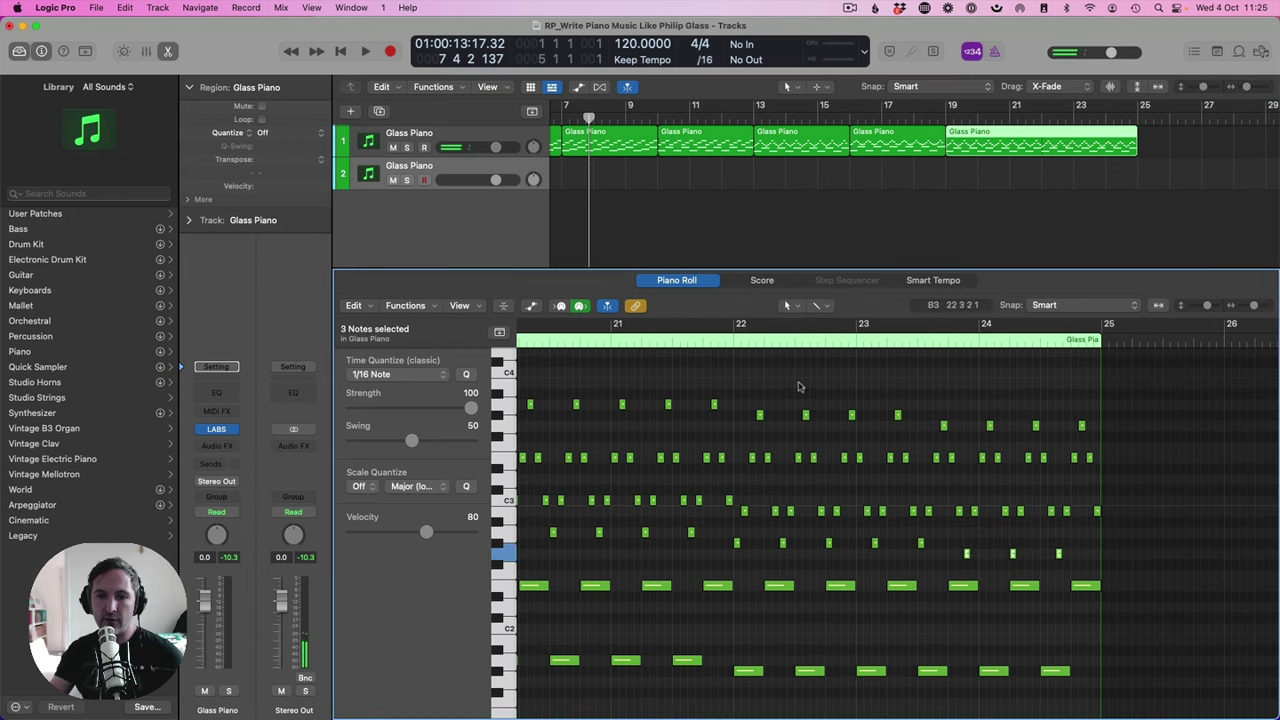
# - Play from bar 22 to the end of the region at bar 25, and close the piano roll
pyautogui.click(737, 342)
pyautogui.press('space')
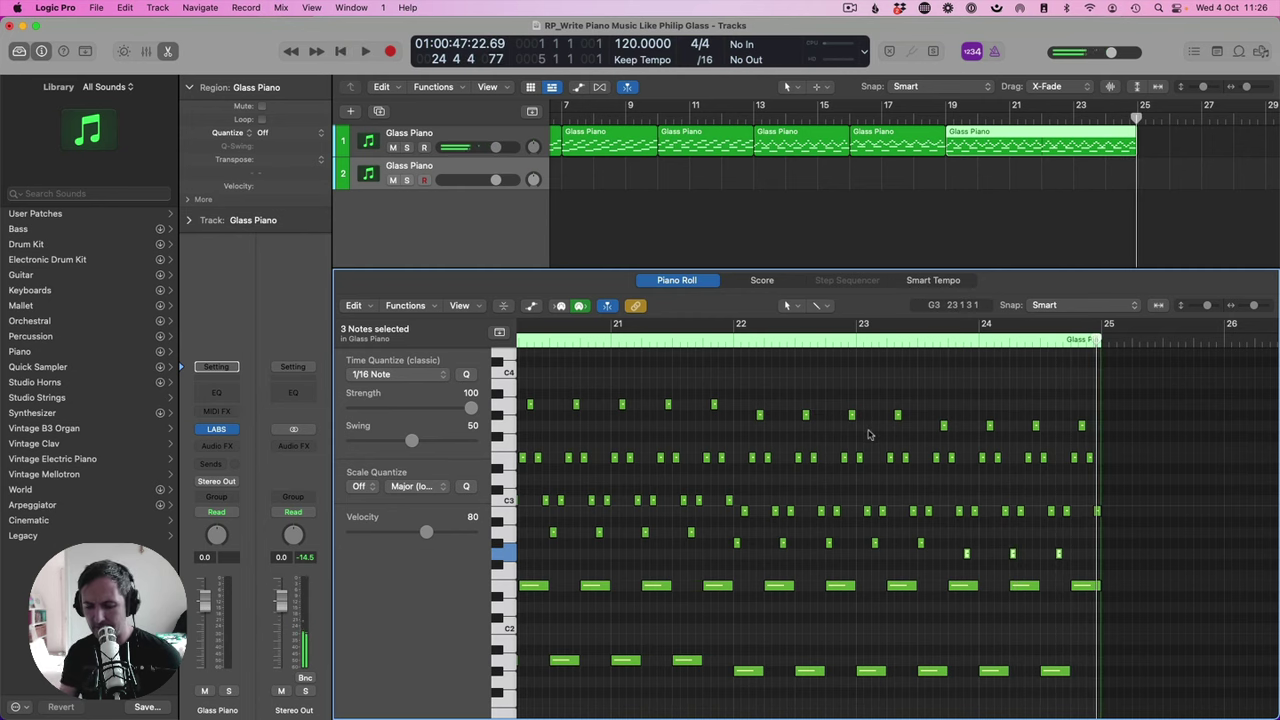
pyautogui.press('p')
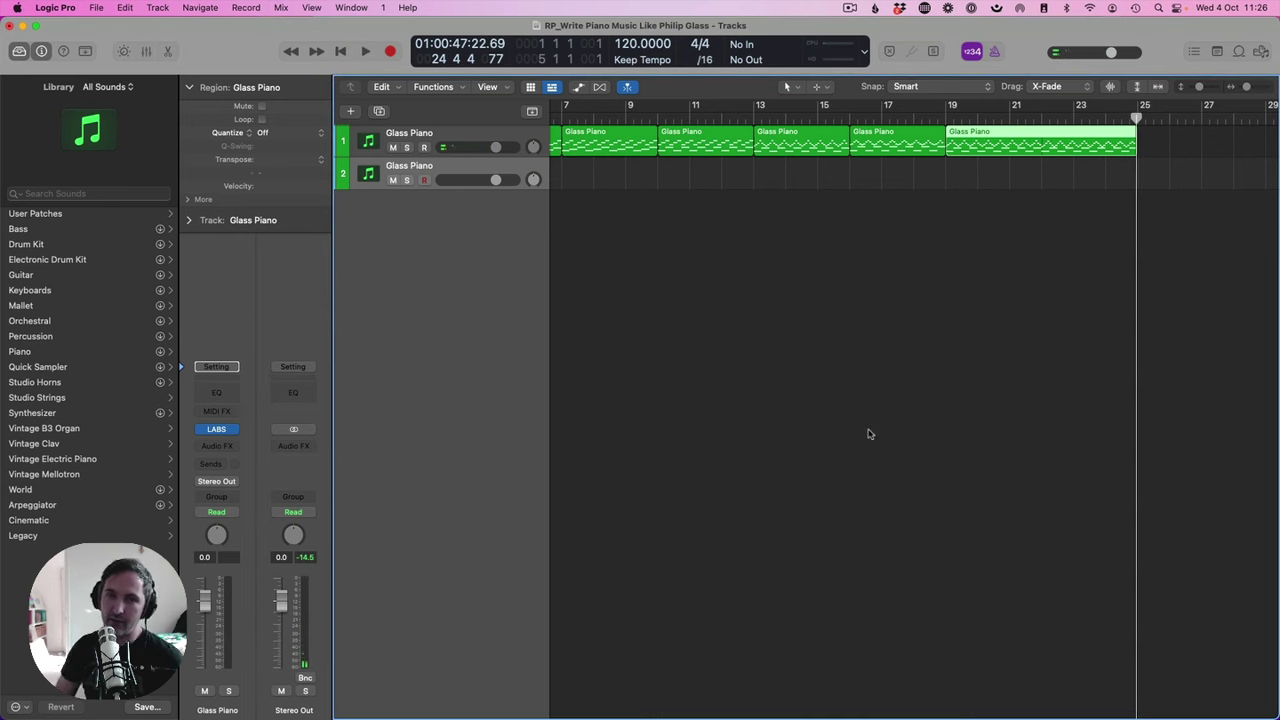